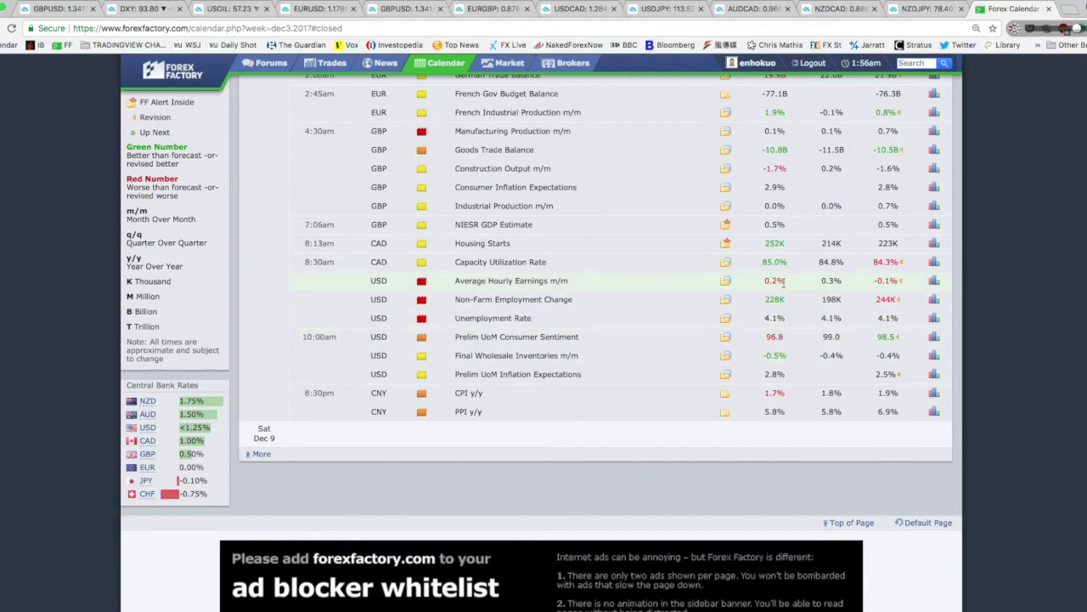
- Highlight the 8:30am releases before Dec 9, examining the forecast and actual figures for Non-Farm Employment Change and Average Hourly Earnings
drag(303, 263, 912, 325)
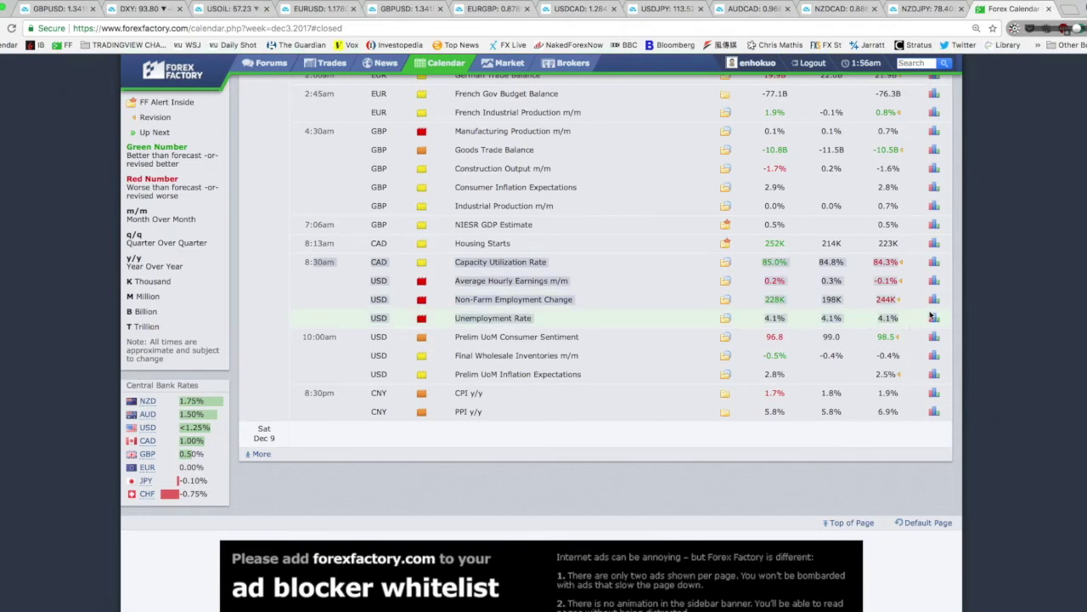
click(816, 299)
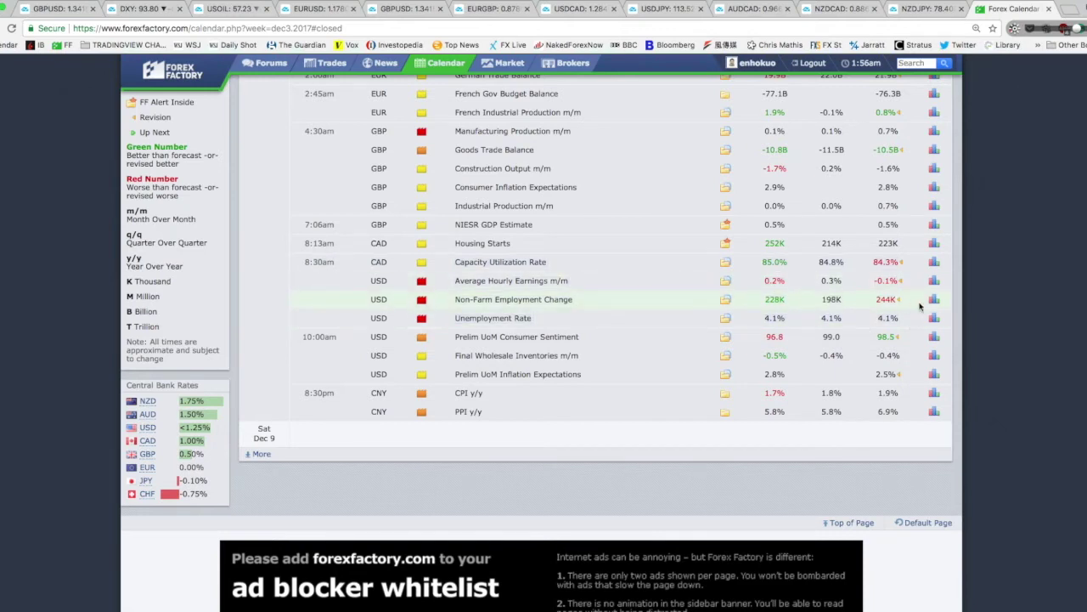
drag(919, 307, 810, 306)
drag(800, 284, 762, 283)
- Open the calendar for the week of Dec 10 - Dec 16 and review its scheduled events from Sunday through Wednesday
scroll(747, 323, up, 20)
click(375, 94)
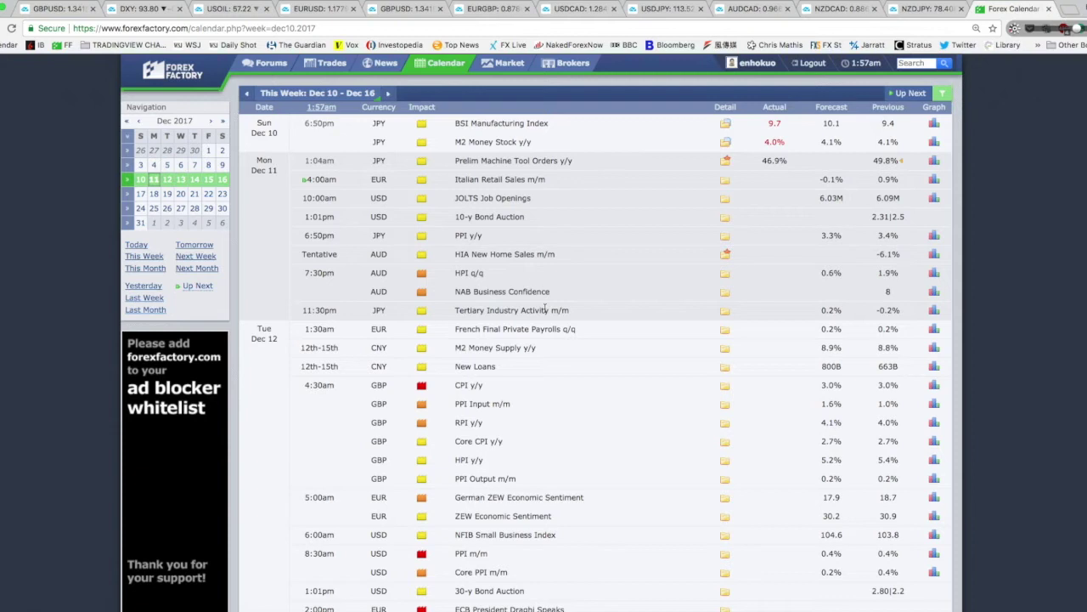
scroll(546, 310, down, 3)
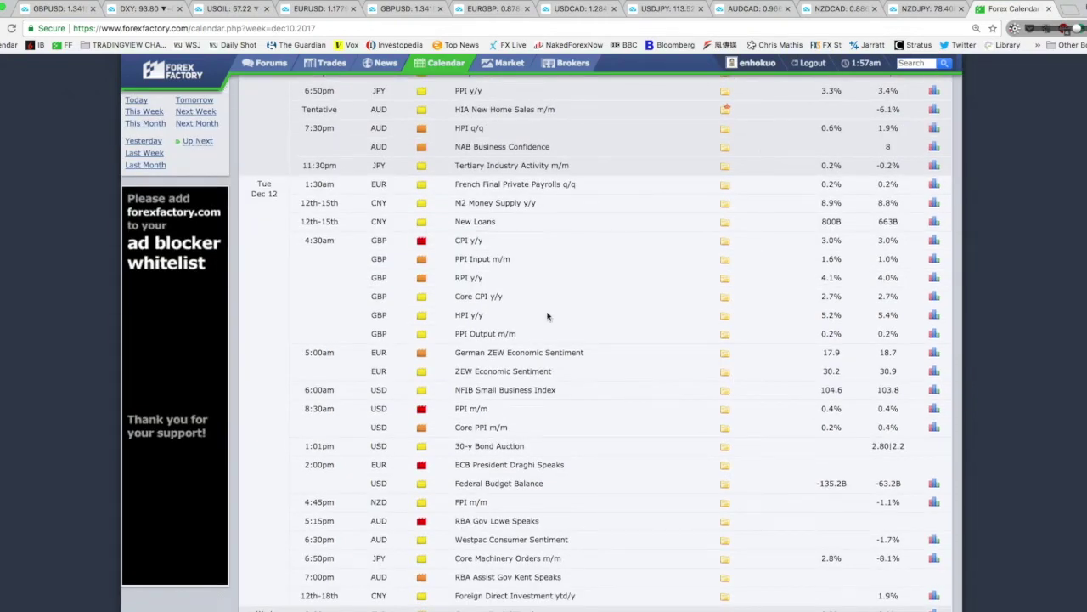
scroll(547, 316, down, 2)
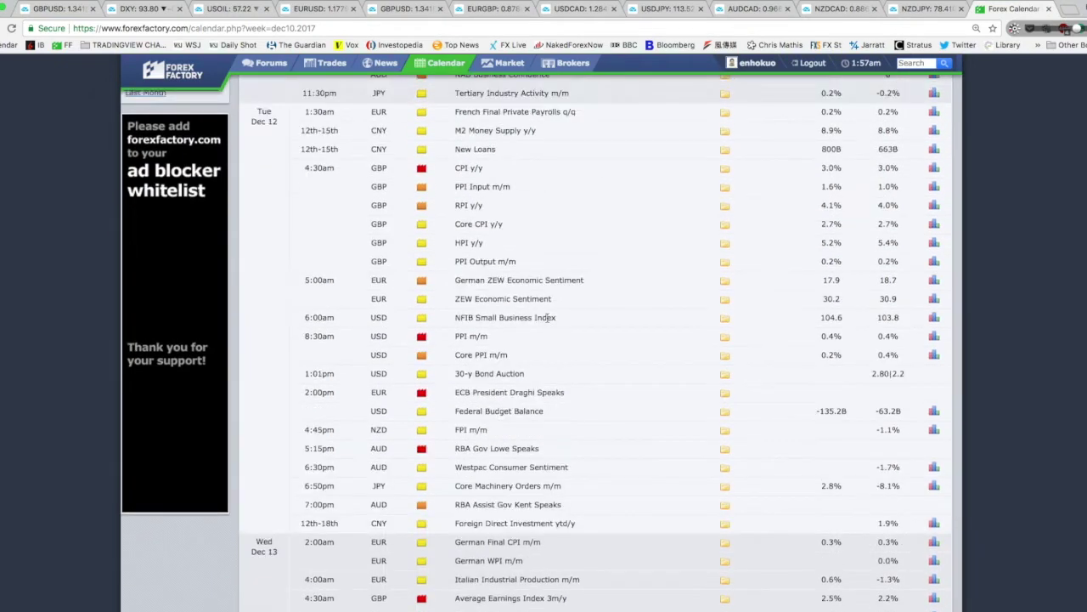
scroll(548, 317, up, 4)
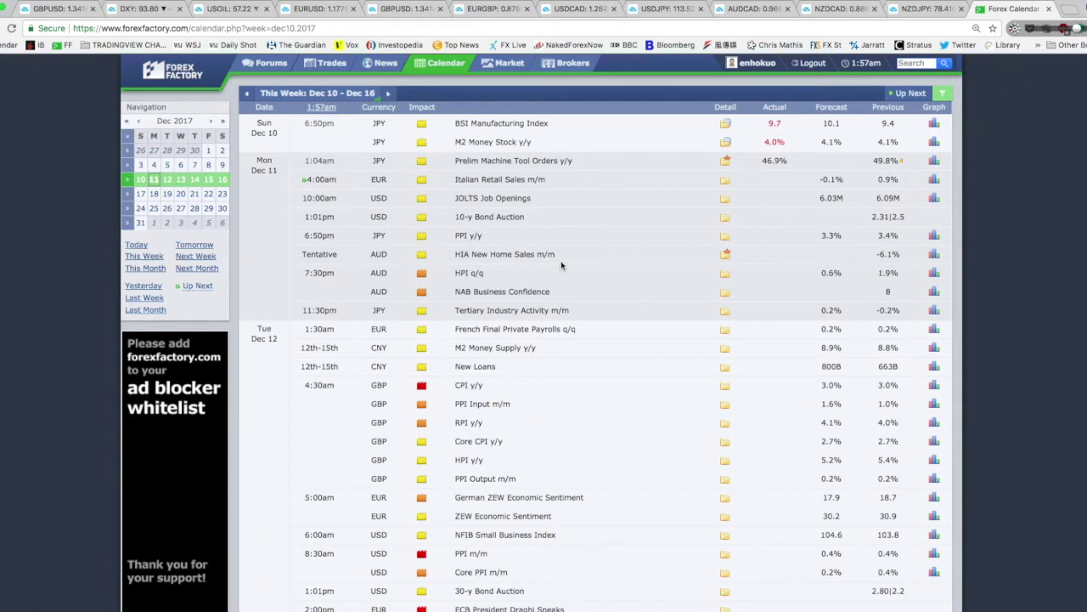
scroll(578, 339, down, 5)
scroll(581, 354, up, 5)
scroll(531, 382, down, 5)
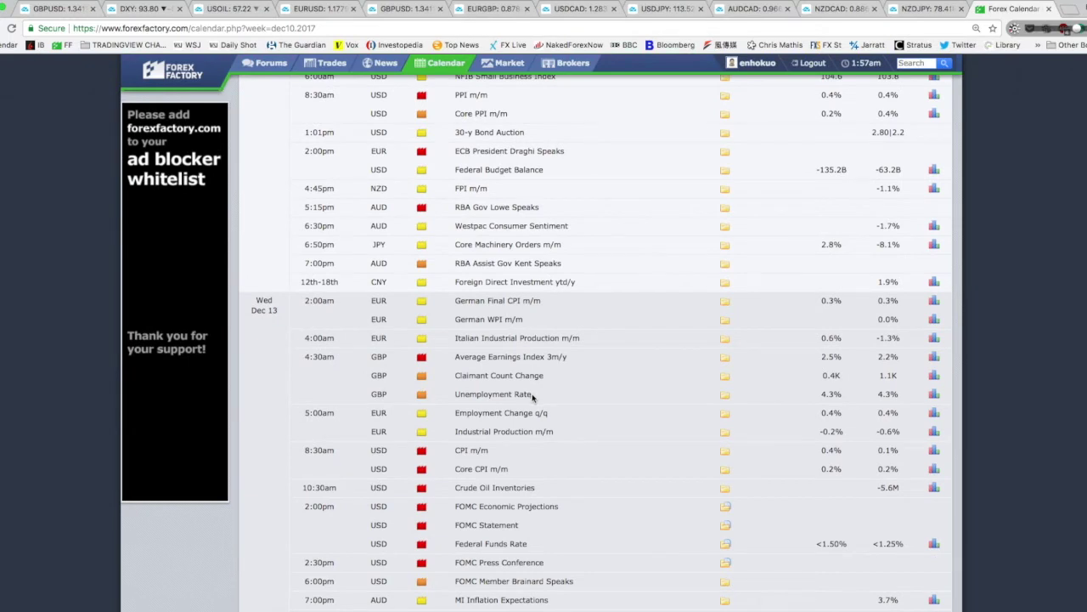
scroll(532, 396, down, 1)
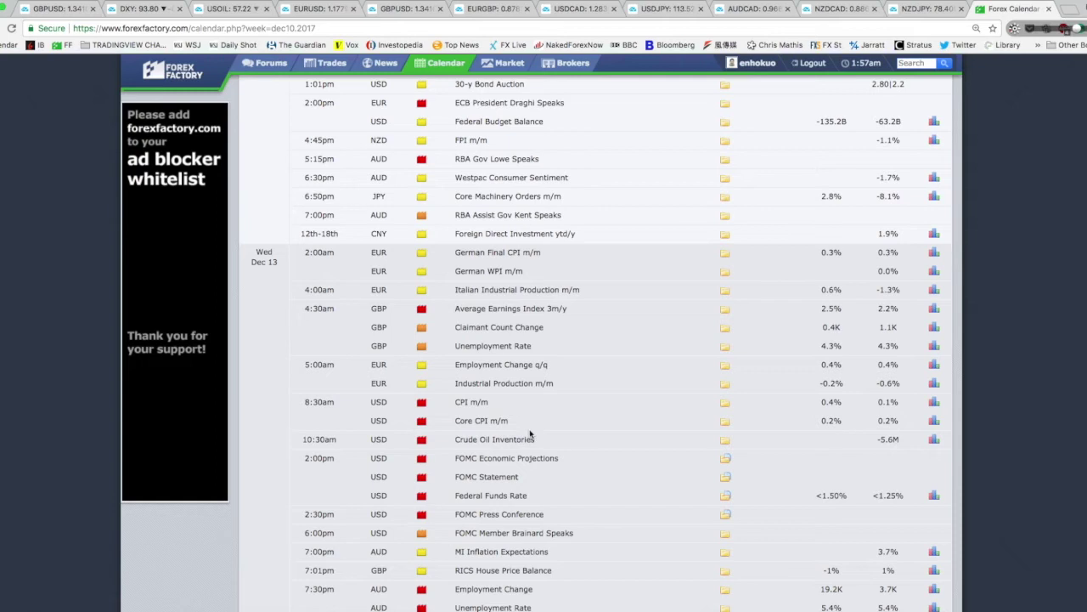
scroll(529, 438, up, 4)
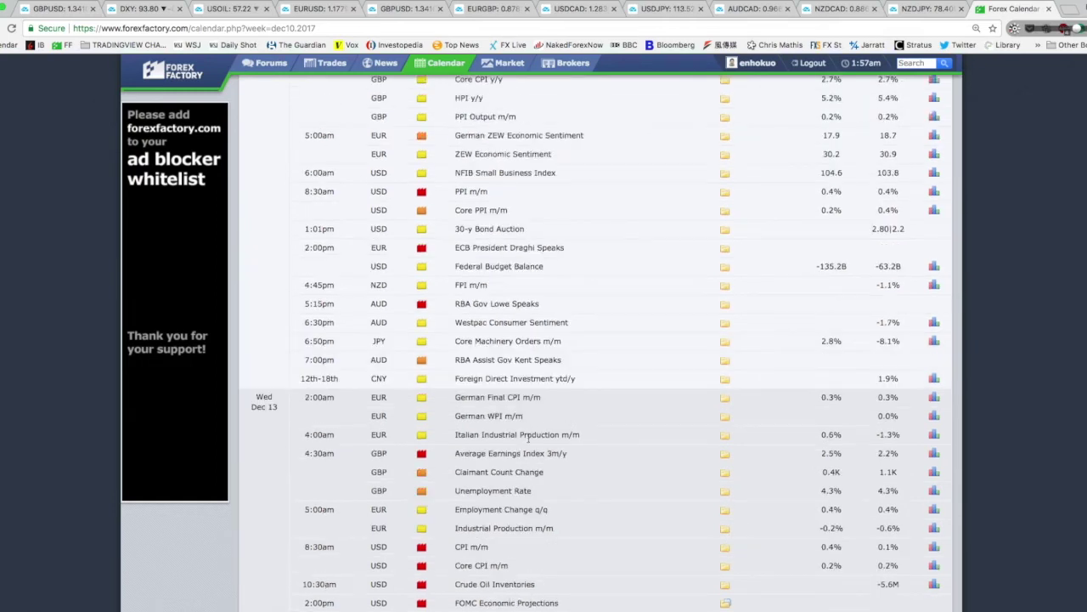
scroll(529, 438, up, 9)
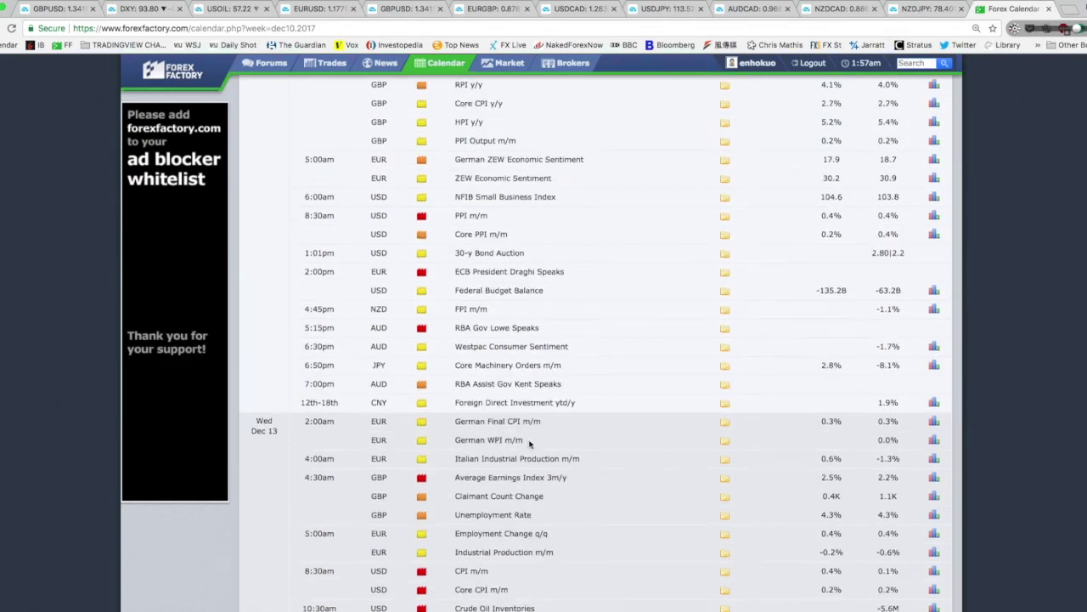
scroll(530, 443, up, 1)
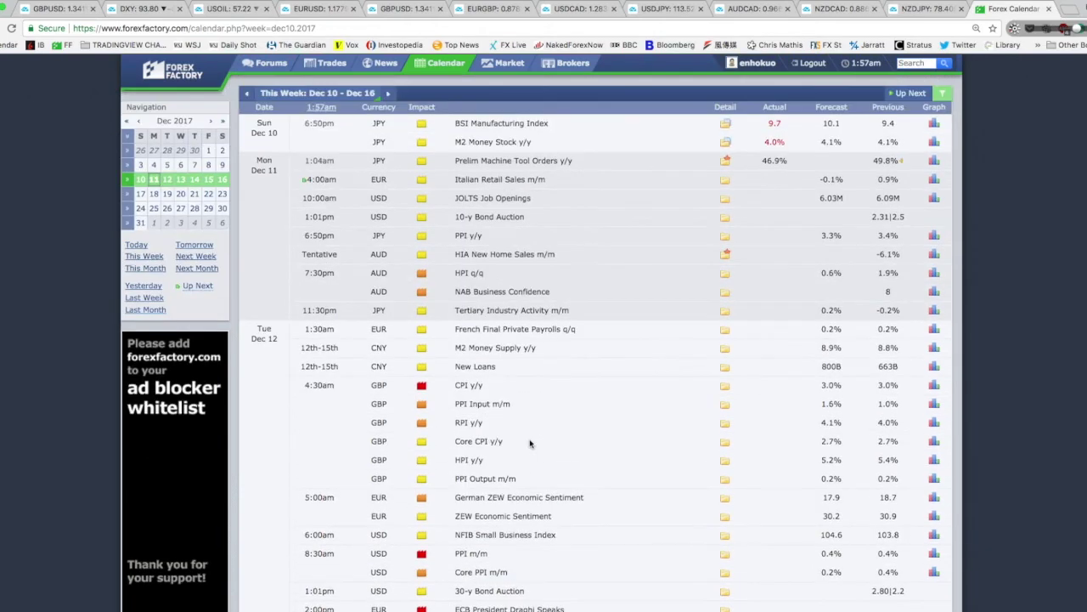
- Switch to the TradingView US Dollar Currency Index chart and delete its Fibonacci retracement drawing
click(156, 12)
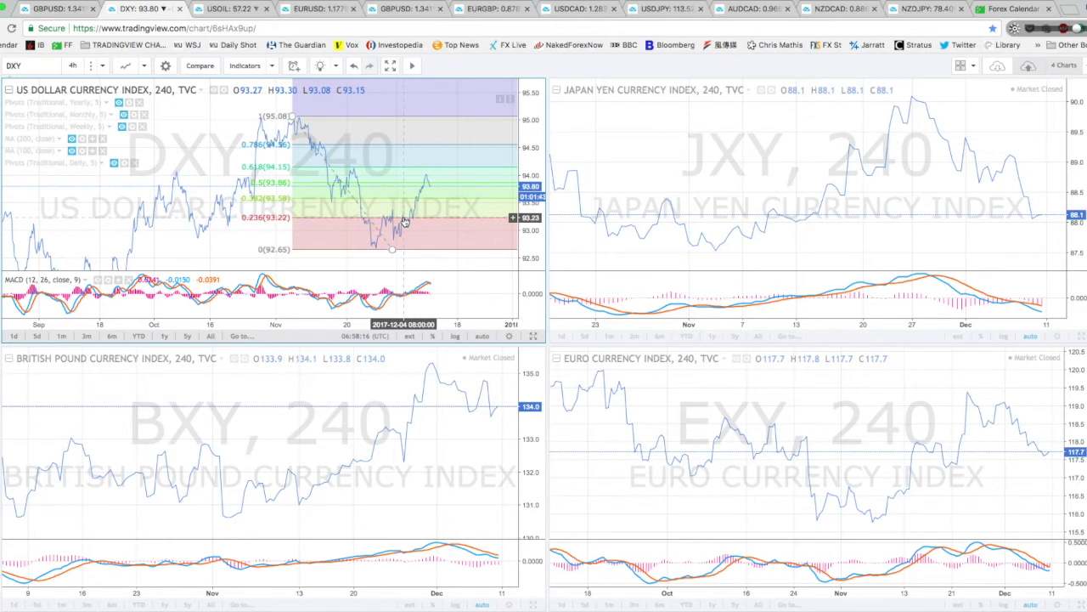
click(402, 164)
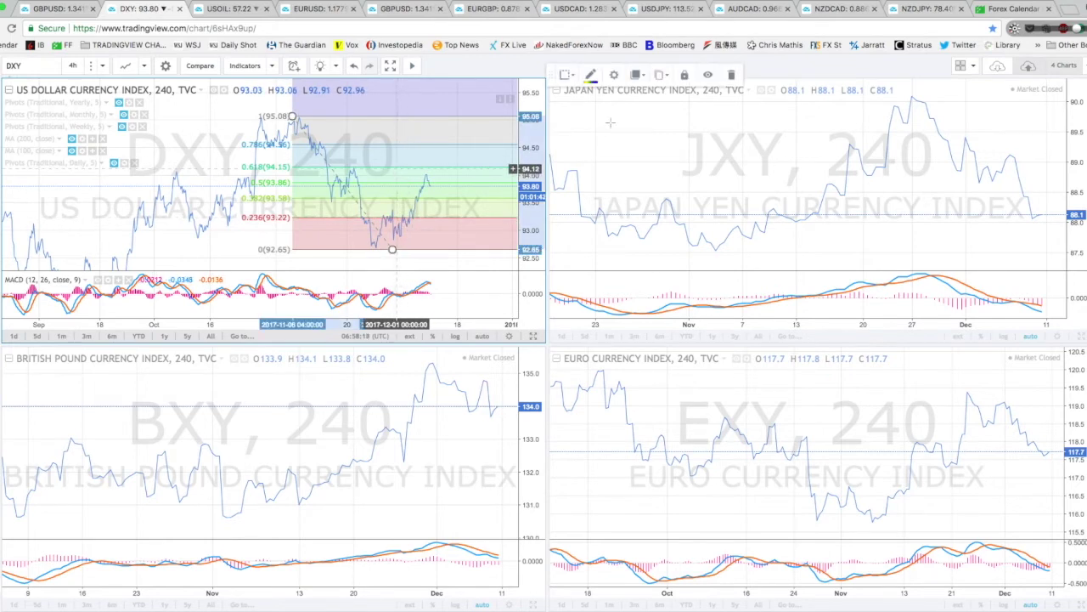
click(731, 76)
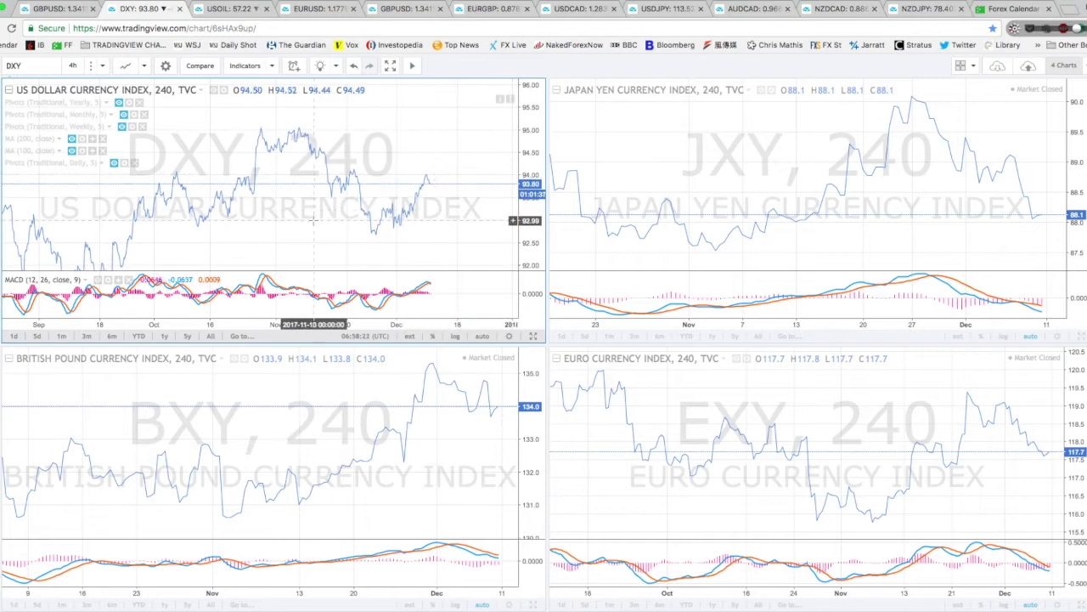
scroll(371, 204, left, 3)
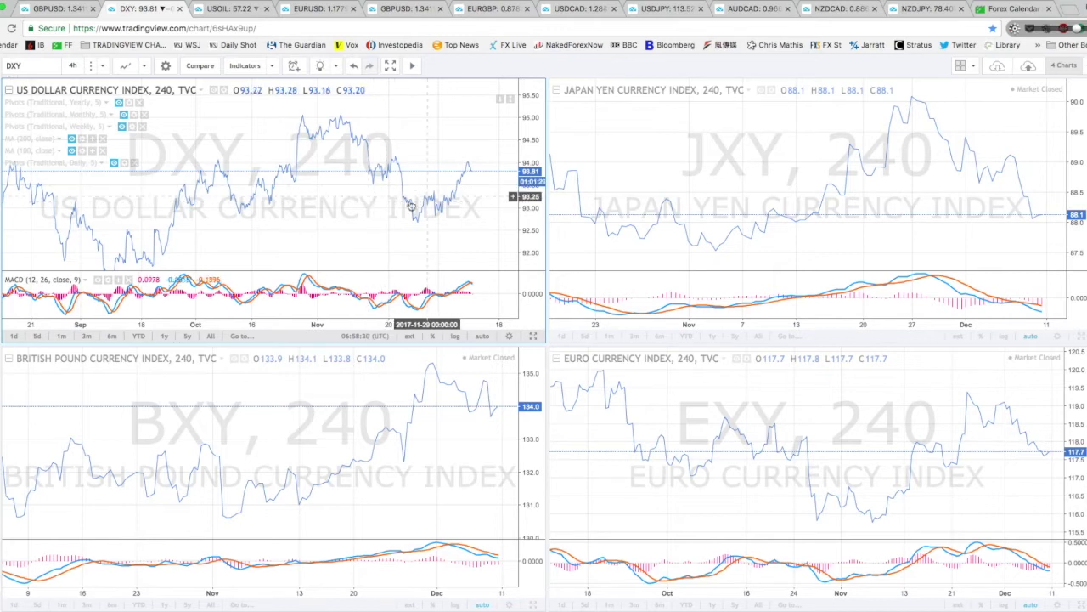
drag(372, 204, 382, 187)
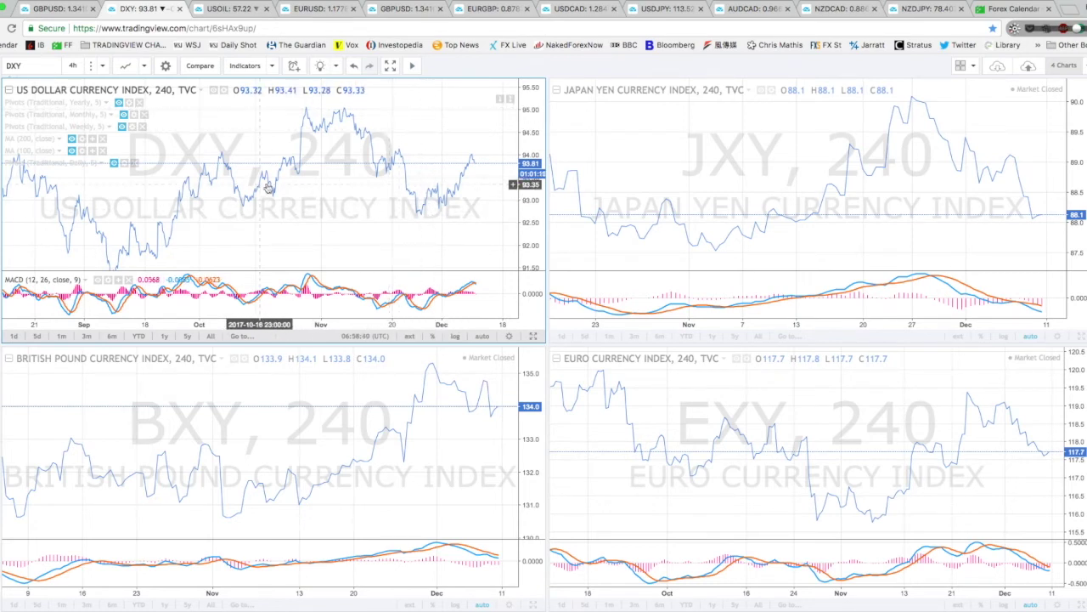
scroll(331, 169, down, 2)
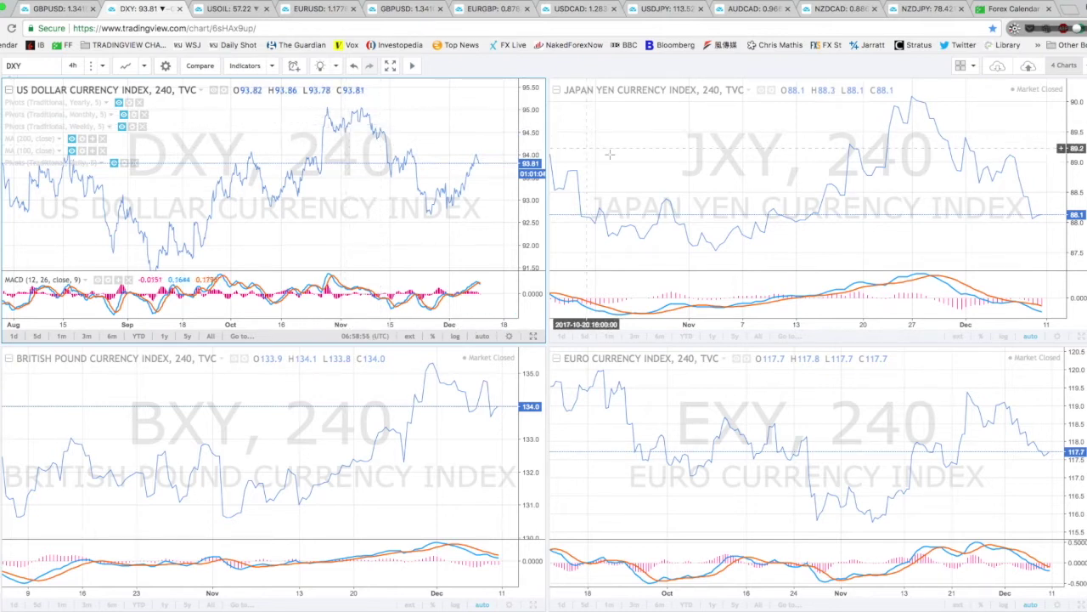
- Return to the Forex Factory calendar, check Wednesday's FOMC events and highlight Monday's AUD releases from HIA New Home Sales to NAB Business Confidence
click(1002, 11)
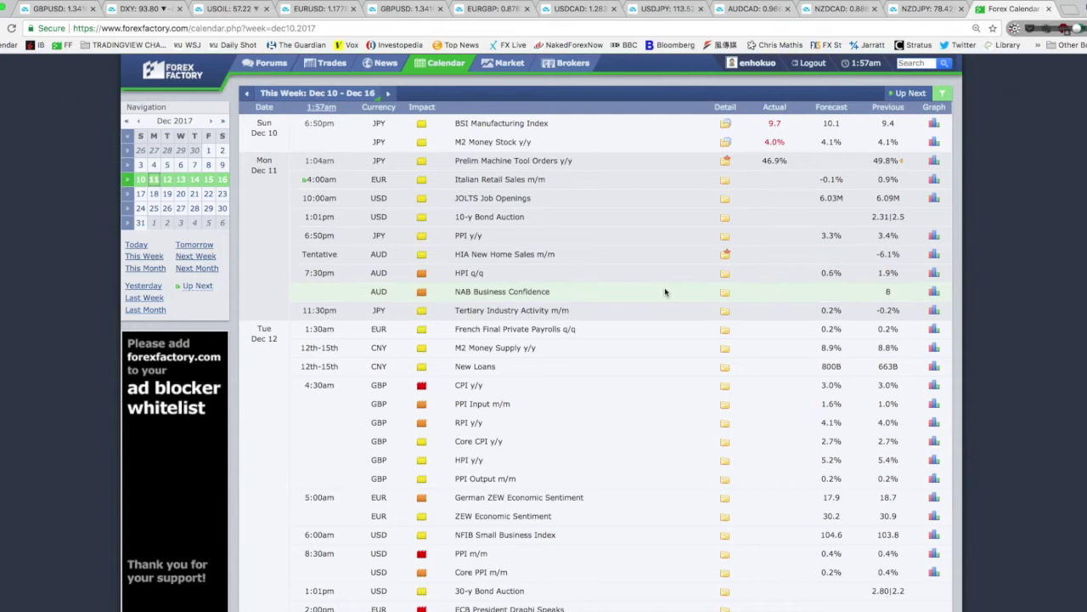
scroll(372, 280, down, 5)
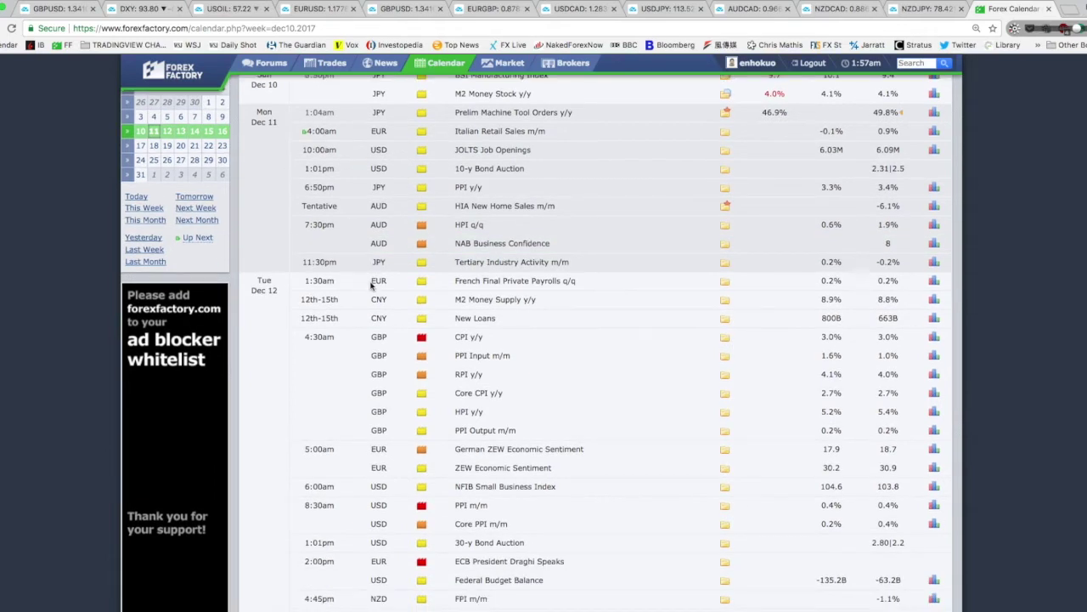
scroll(373, 287, down, 10)
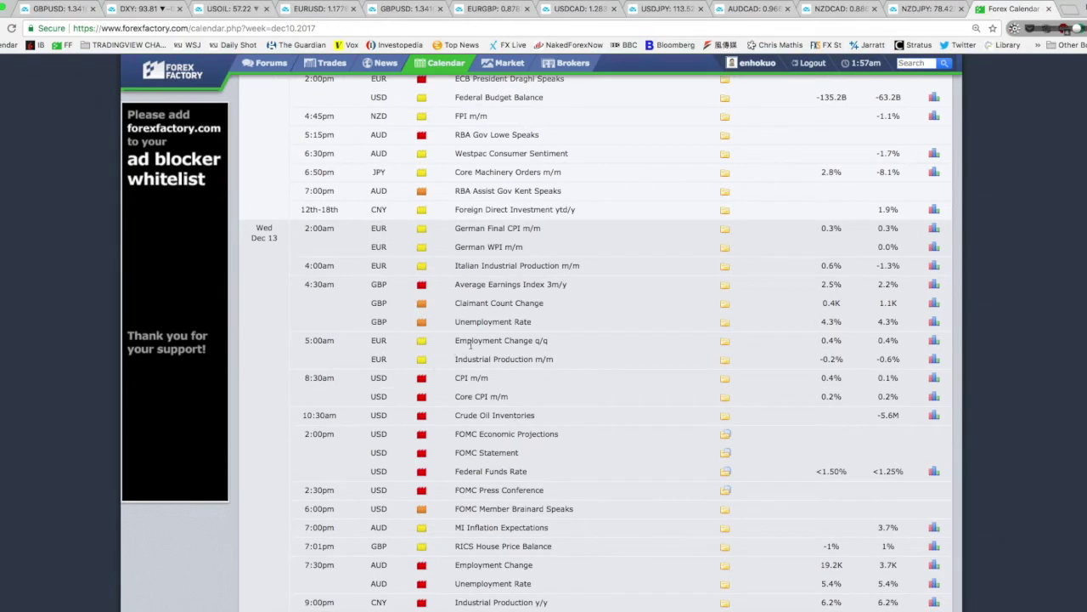
drag(548, 474, 490, 448)
scroll(491, 448, up, 8)
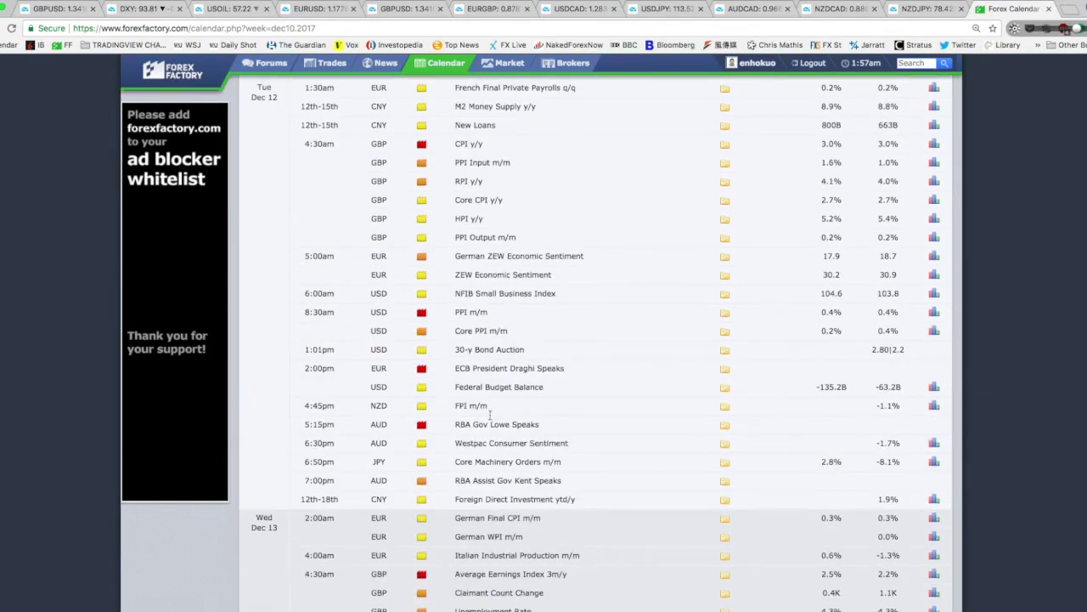
scroll(400, 242, up, 7)
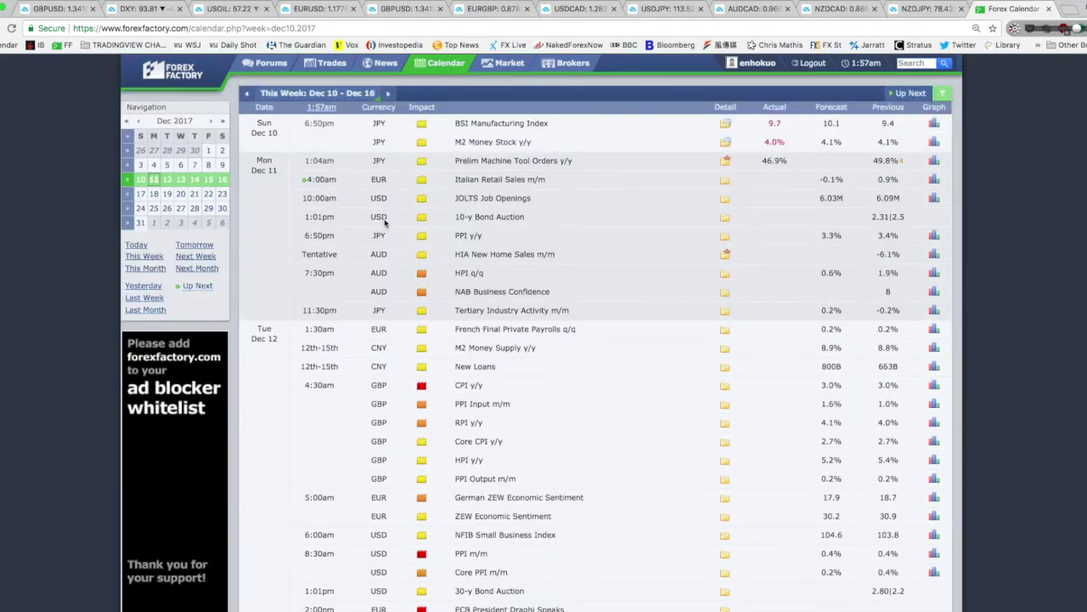
drag(378, 257, 559, 304)
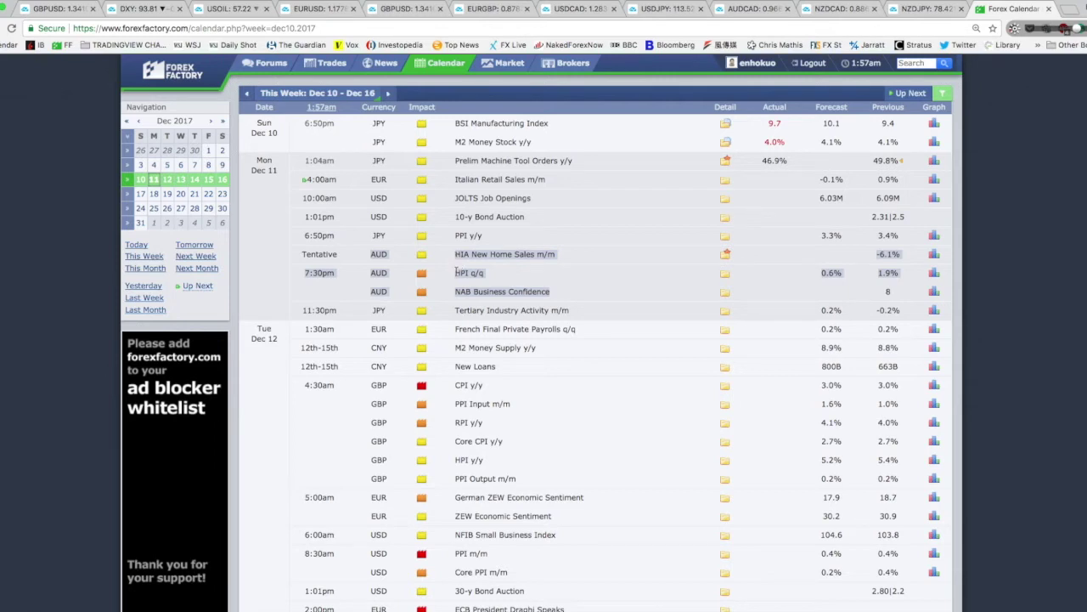
- Switch to the TradingView commodities layout and examine the Copper chart's price history back to May
click(161, 10)
click(209, 12)
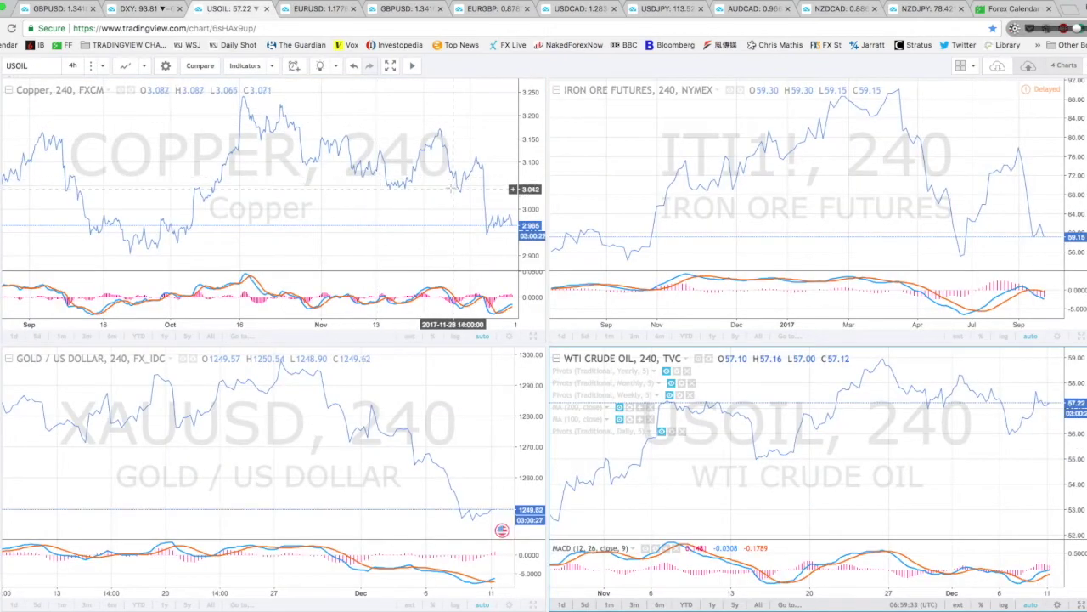
click(451, 188)
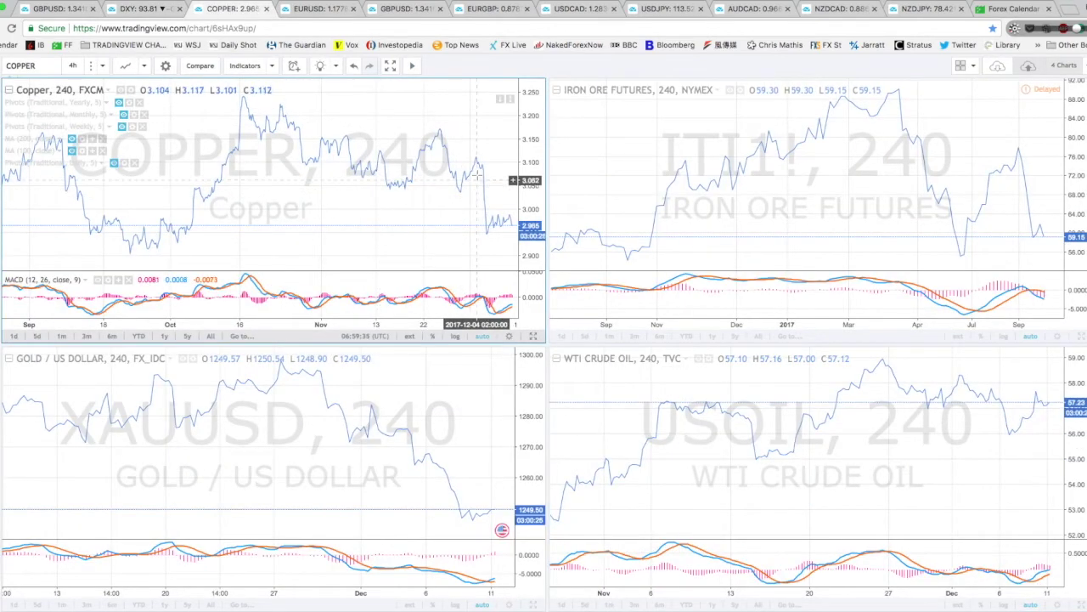
scroll(484, 234, down, 2)
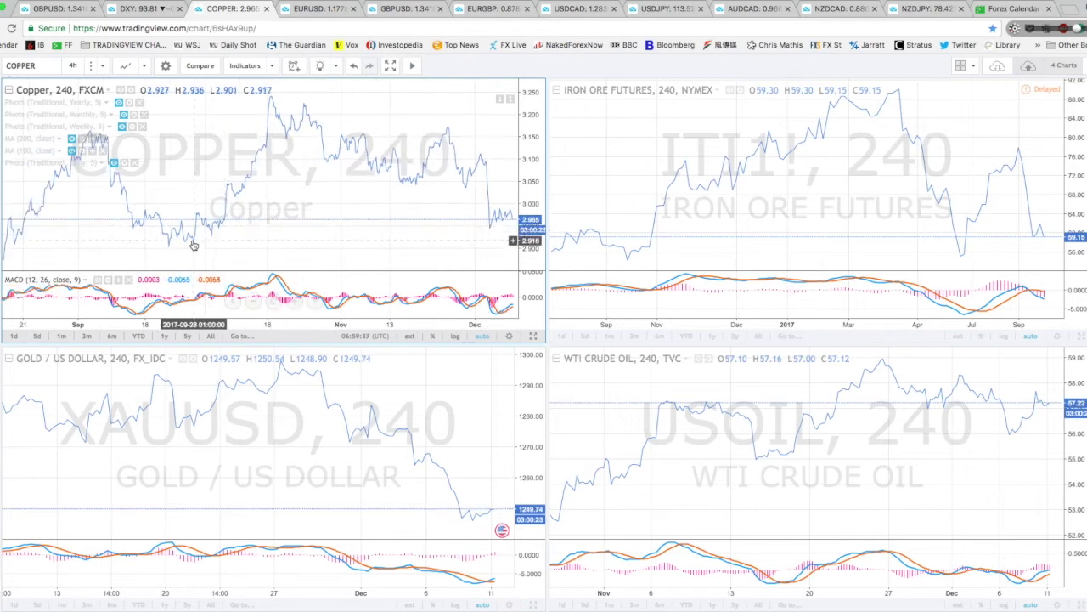
scroll(194, 245, down, 4)
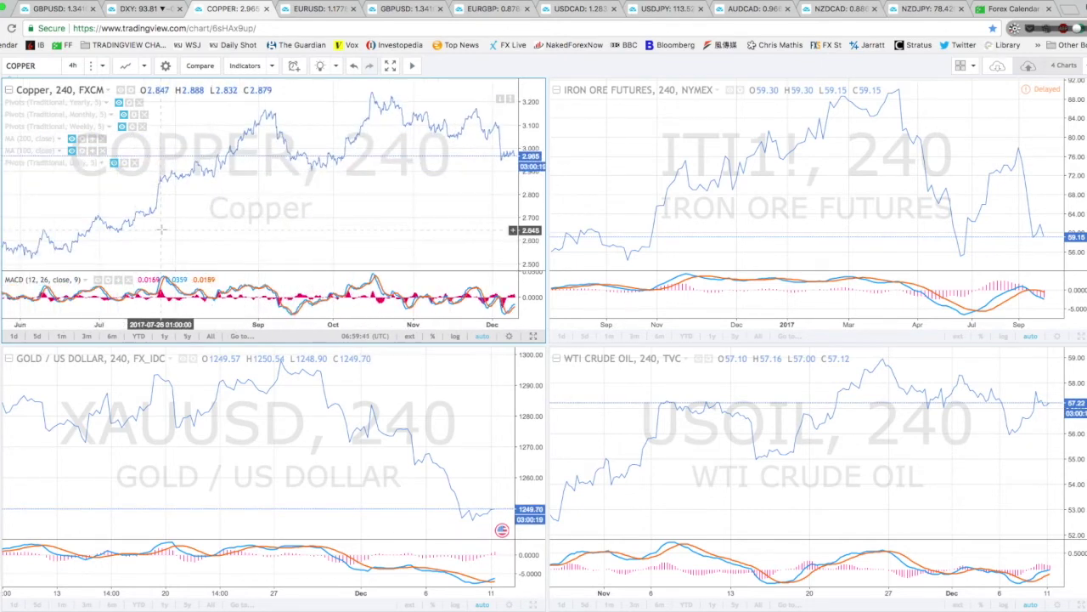
scroll(393, 204, down, 3)
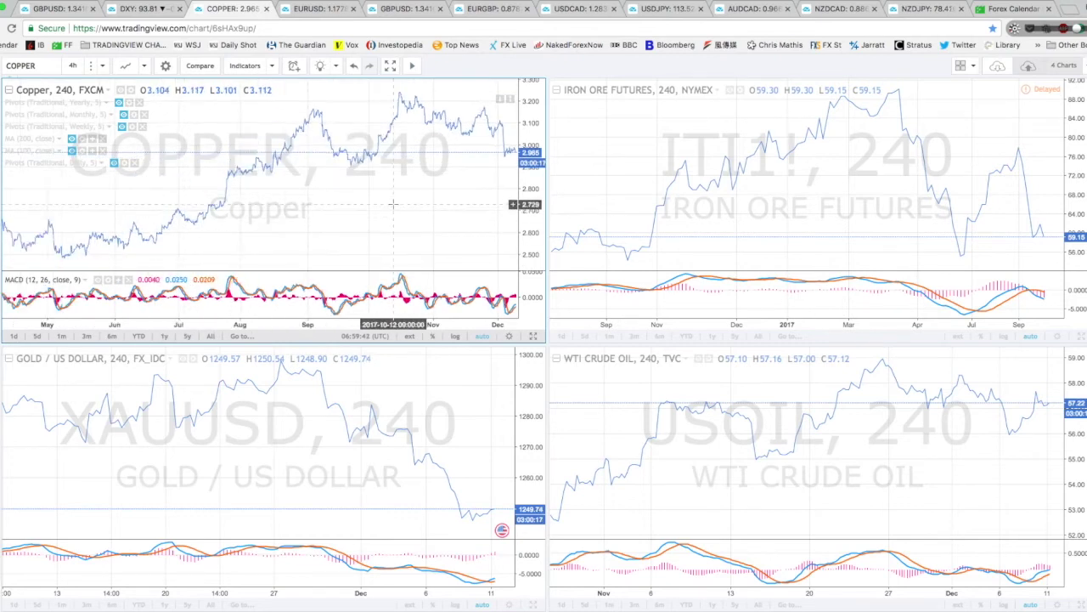
scroll(393, 204, up, 5)
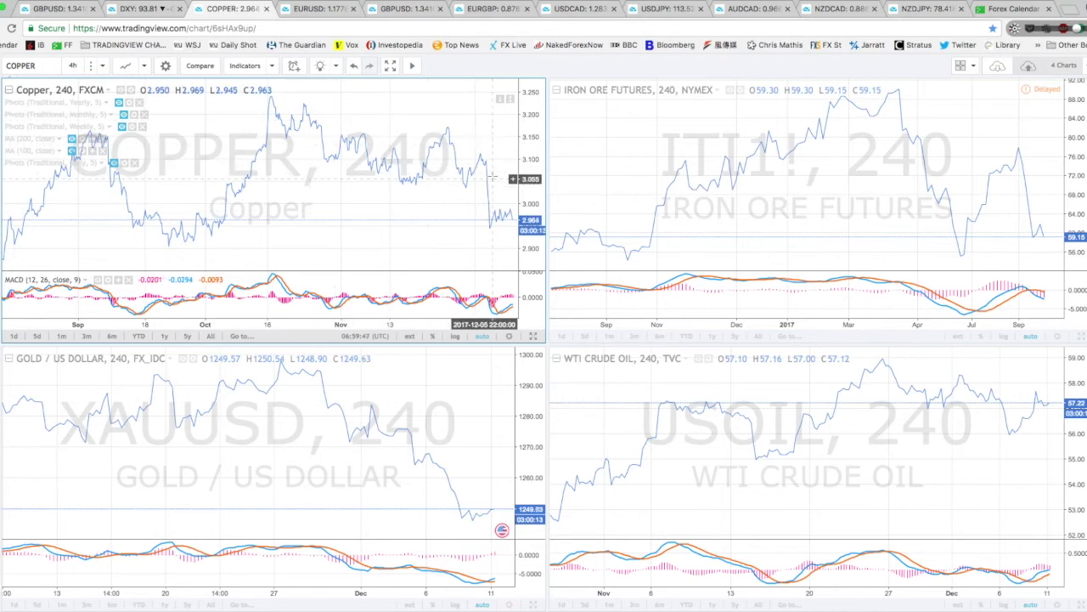
- Check the Iron Ore Futures, WTI Crude Oil and Gold charts, finishing on the Copper chart
click(786, 200)
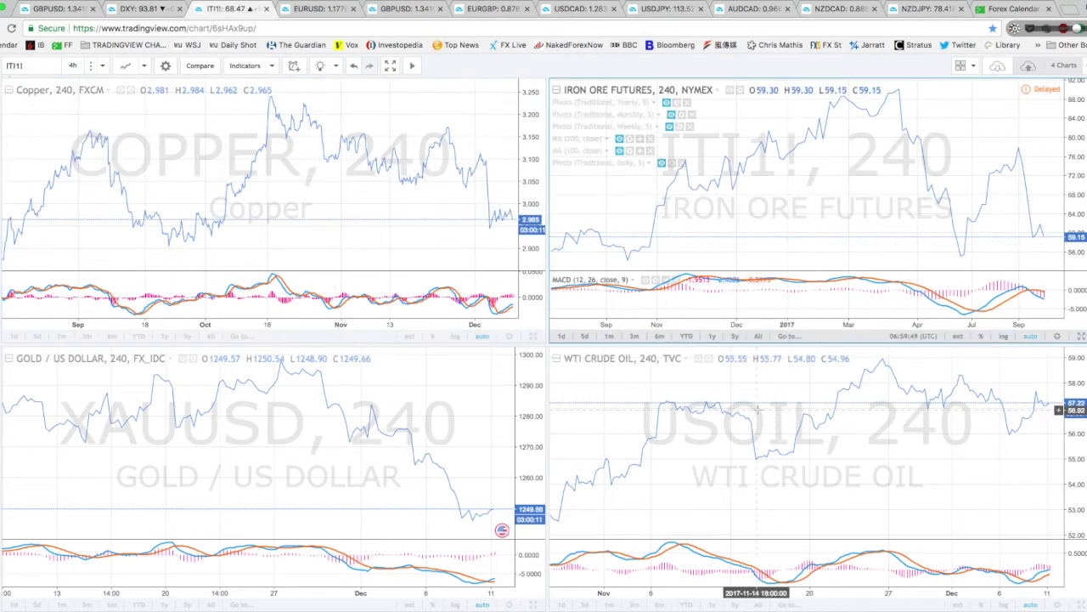
click(764, 432)
click(436, 427)
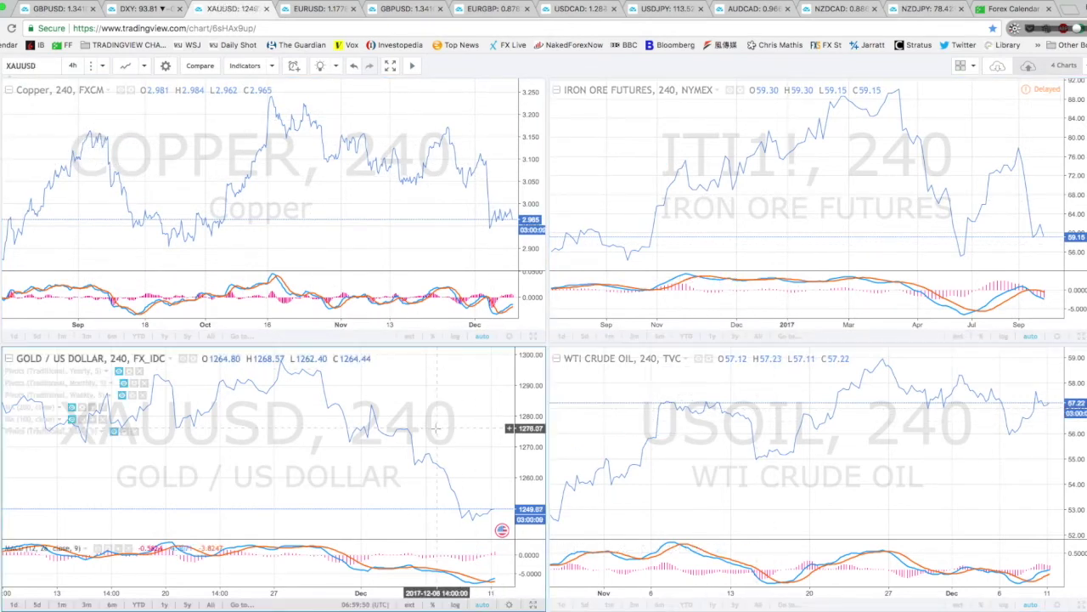
click(433, 237)
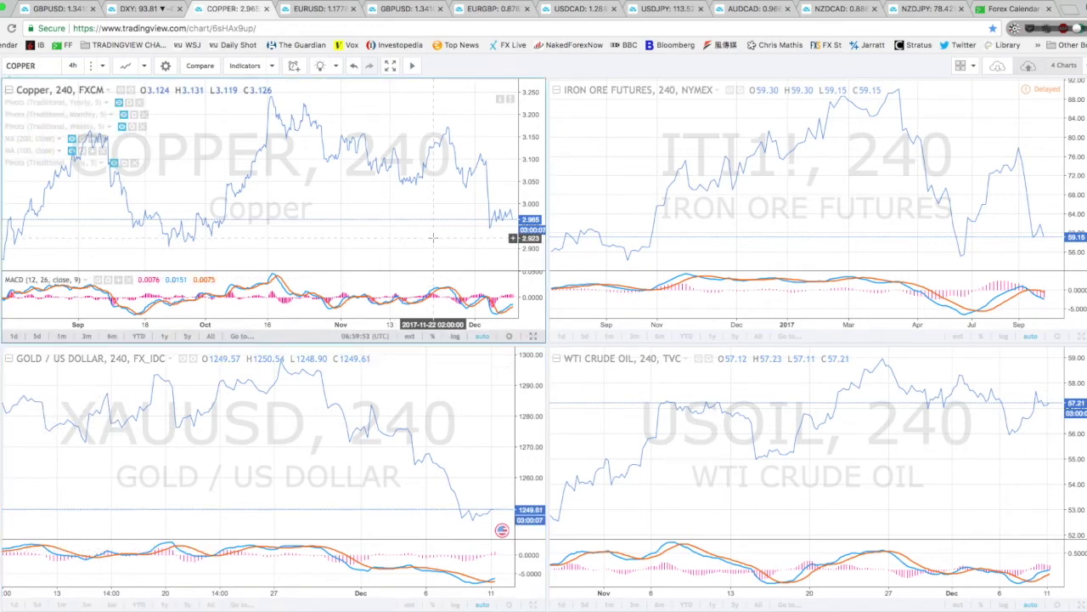
- Go back to the Forex Factory calendar and review the Tuesday Dec 12 and Wednesday Dec 13 events
click(1011, 9)
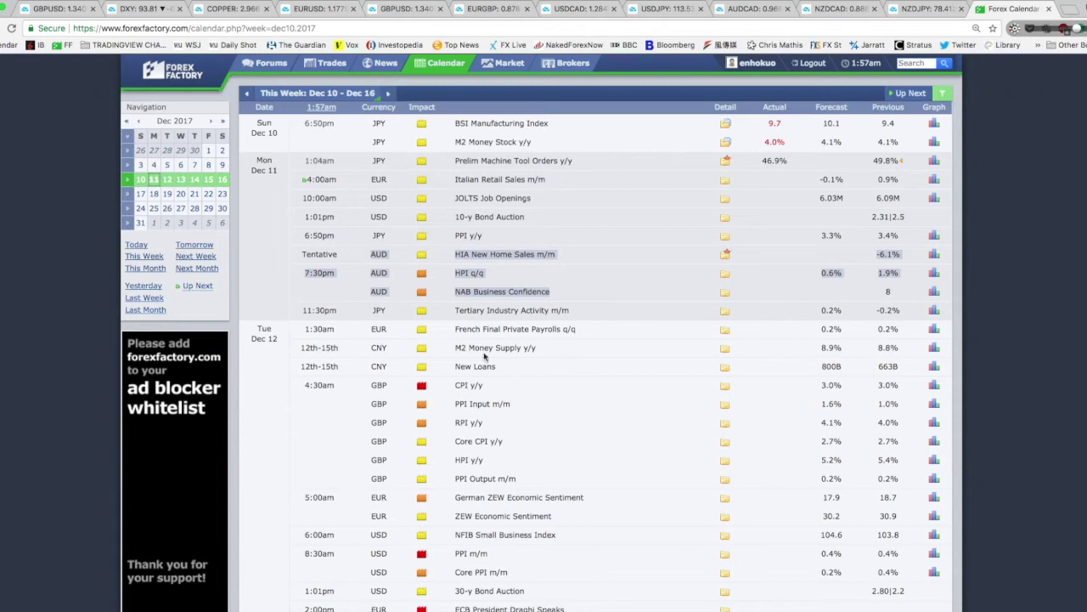
scroll(486, 359, down, 5)
scroll(535, 516, down, 1)
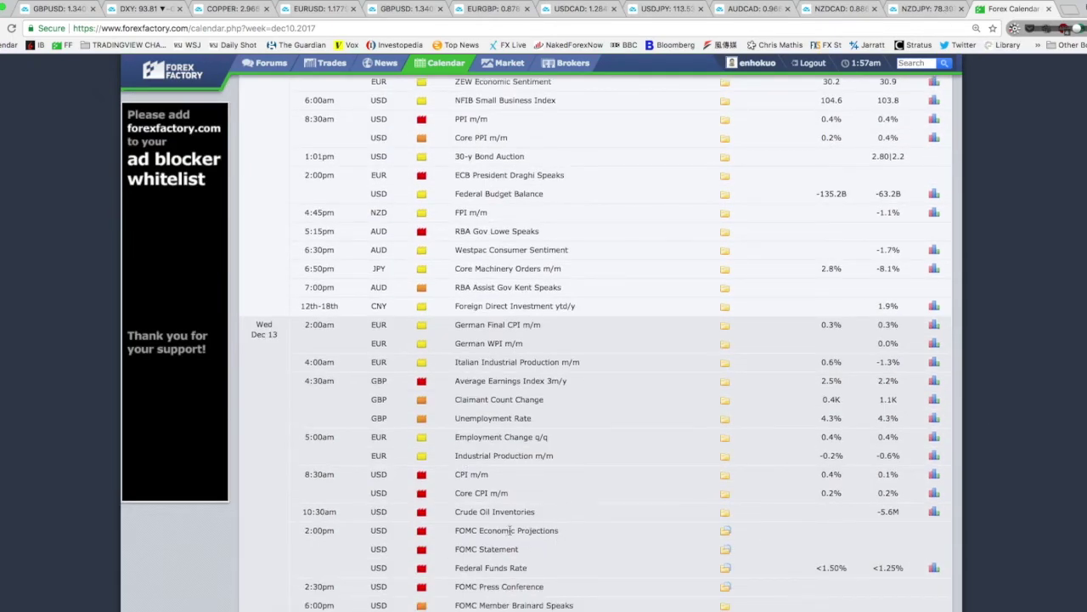
scroll(468, 553, up, 5)
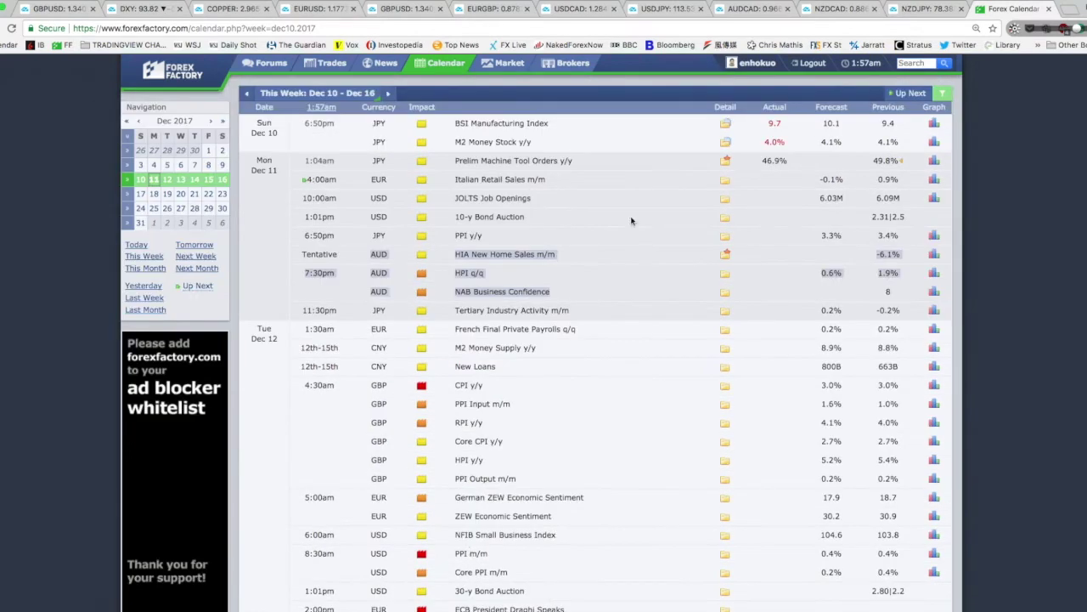
- Check the AUDCAD hourly chart in TradingView, return to the Forex Factory calendar and clear the highlighted AUD rows
click(740, 14)
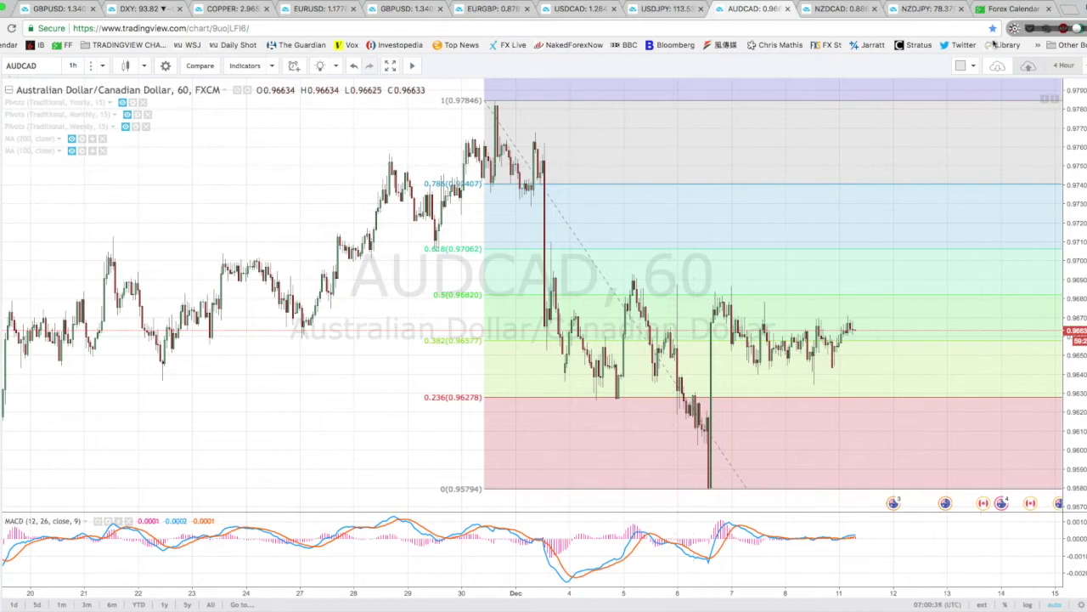
click(1011, 8)
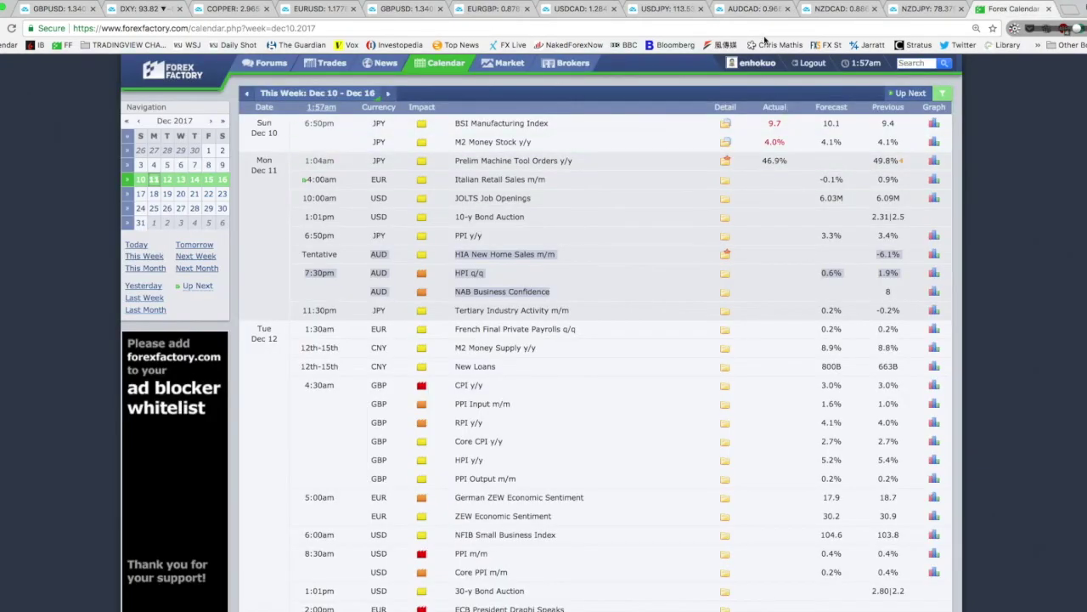
click(391, 185)
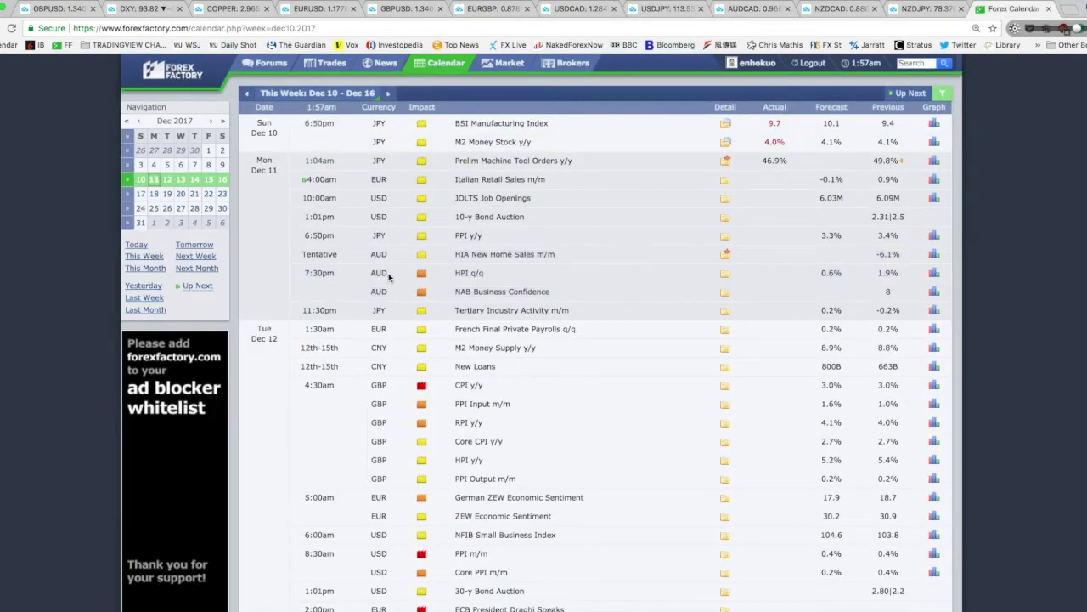
- Look through the Tuesday Dec 12 events and highlight the AUD event RBA Gov Lowe Speaks
scroll(378, 284, down, 5)
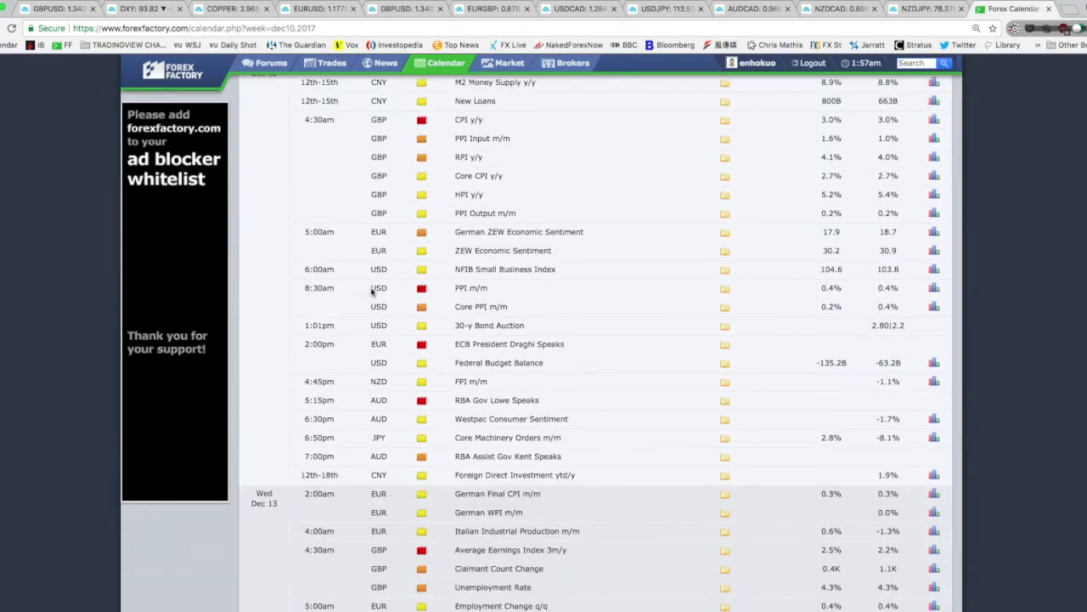
scroll(373, 291, up, 6)
scroll(357, 291, down, 9)
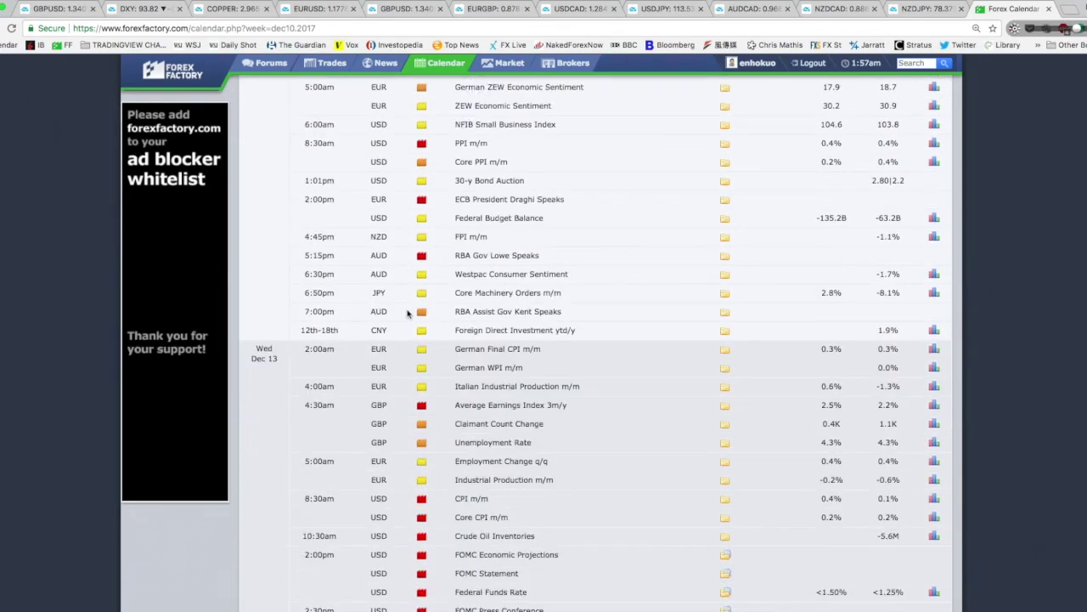
scroll(408, 315, down, 2)
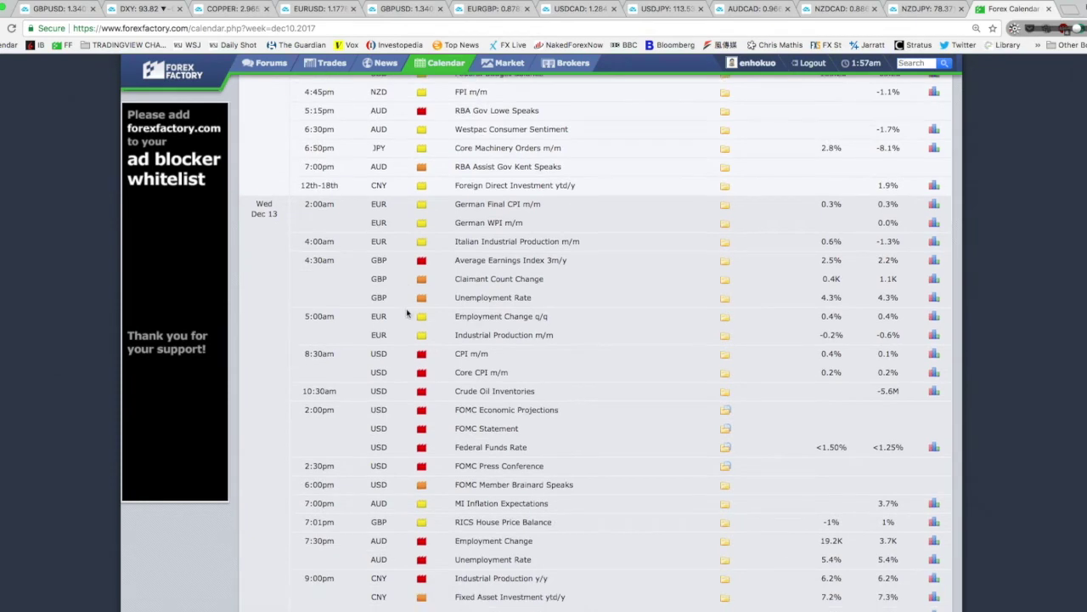
drag(552, 139, 450, 134)
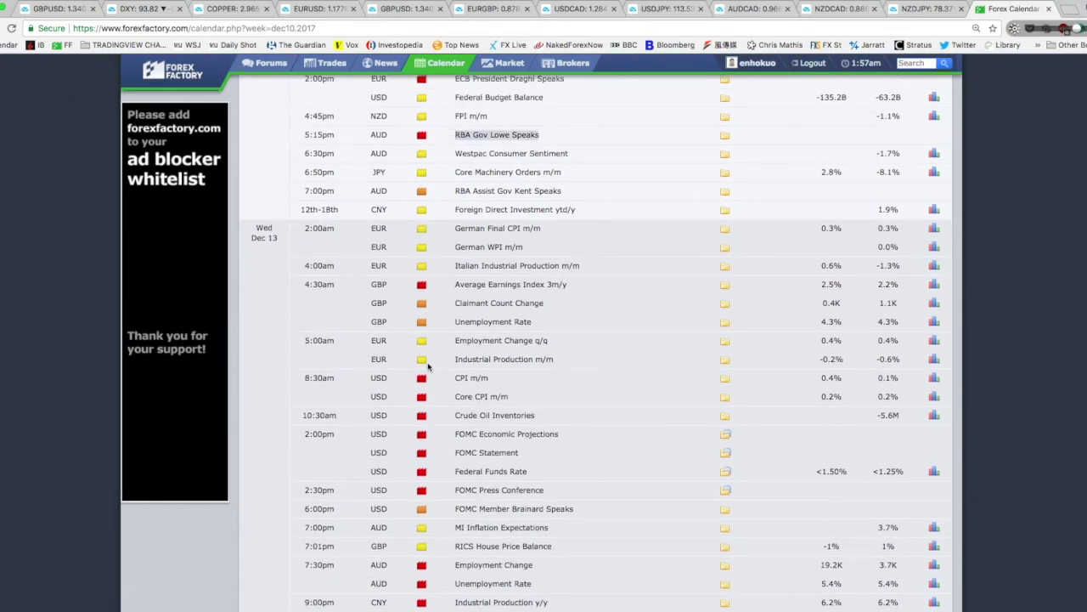
- Highlight the AUD Employment Change and Unemployment Rate events under Wednesday Dec 13
scroll(427, 365, down, 3)
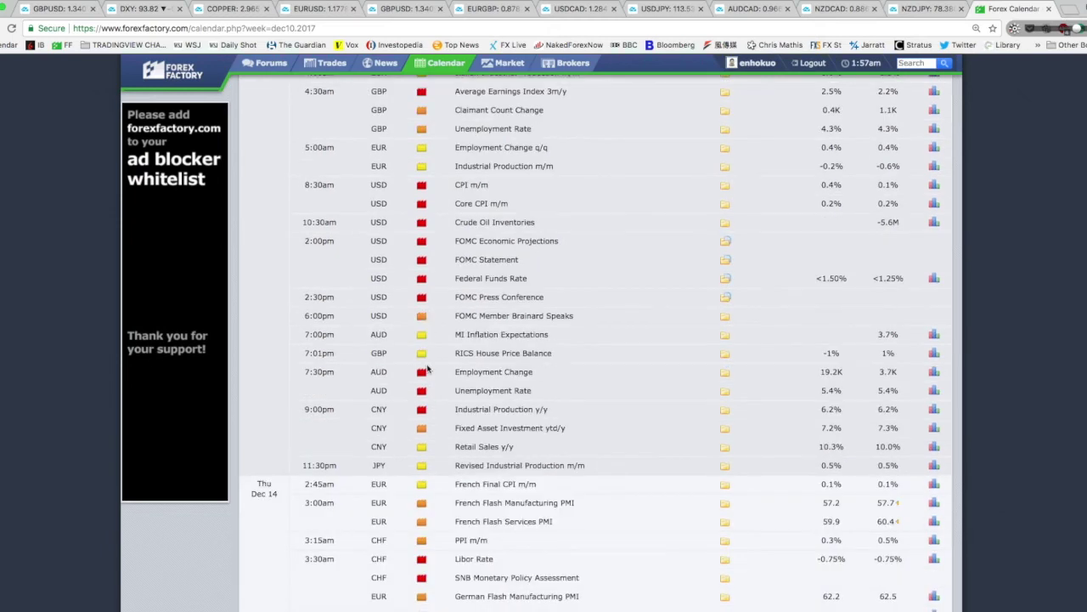
drag(429, 370, 425, 410)
scroll(551, 406, down, 2)
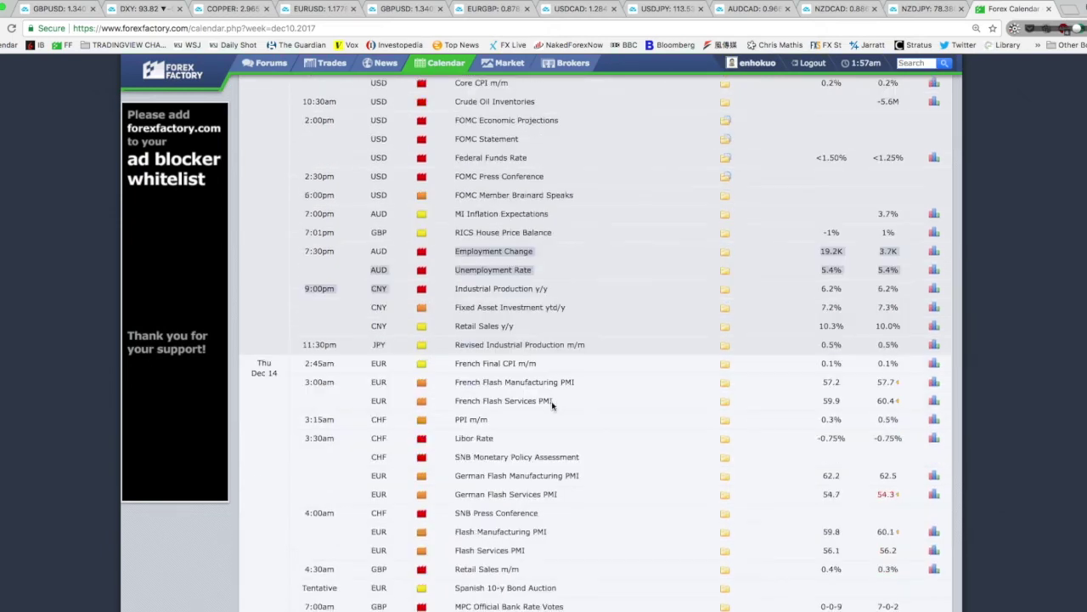
- Review the Thursday and Friday events, then highlight the forecast and previous figures of Wednesday's AUD employment data
scroll(551, 406, down, 8)
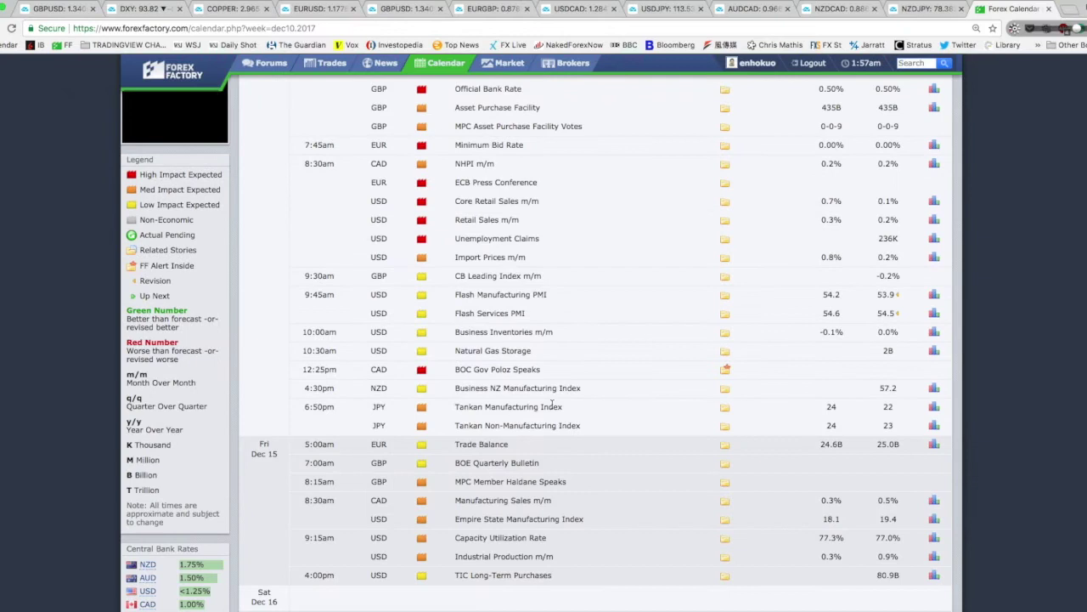
scroll(471, 390, up, 7)
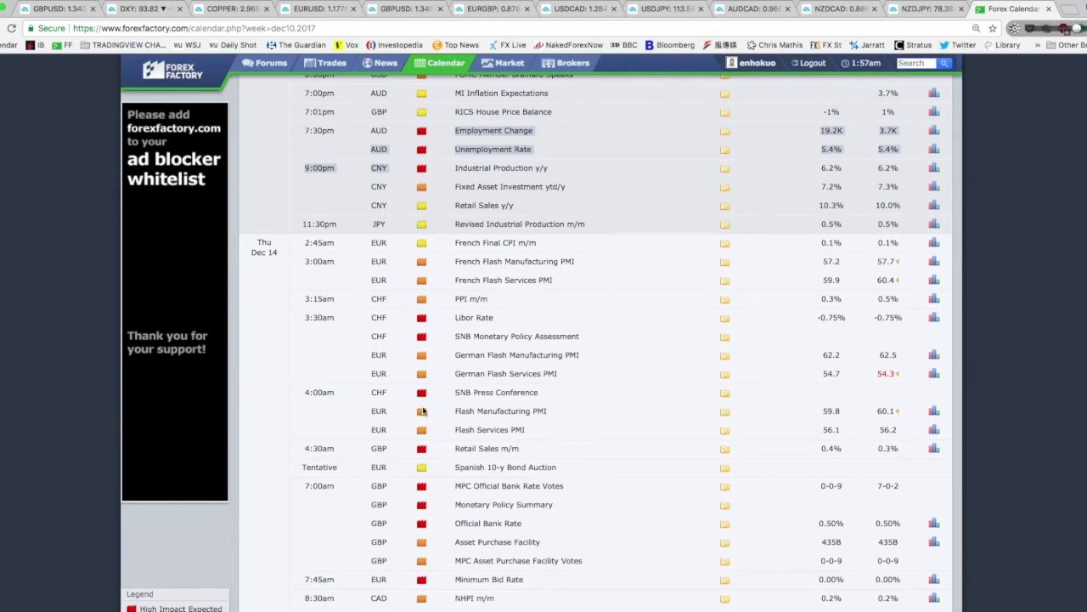
scroll(422, 410, up, 2)
scroll(422, 410, up, 1)
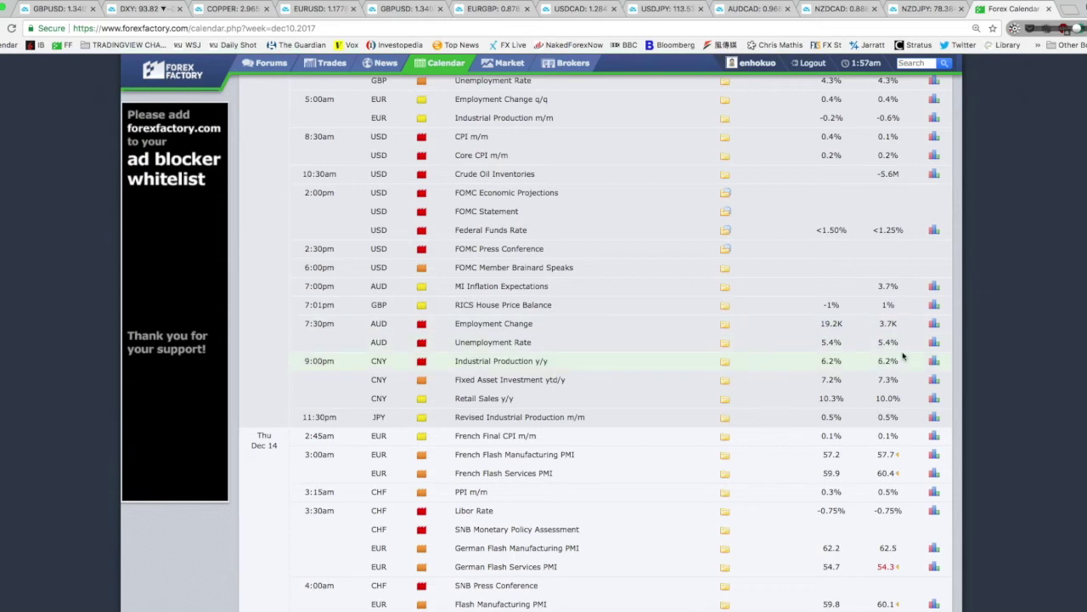
click(841, 340)
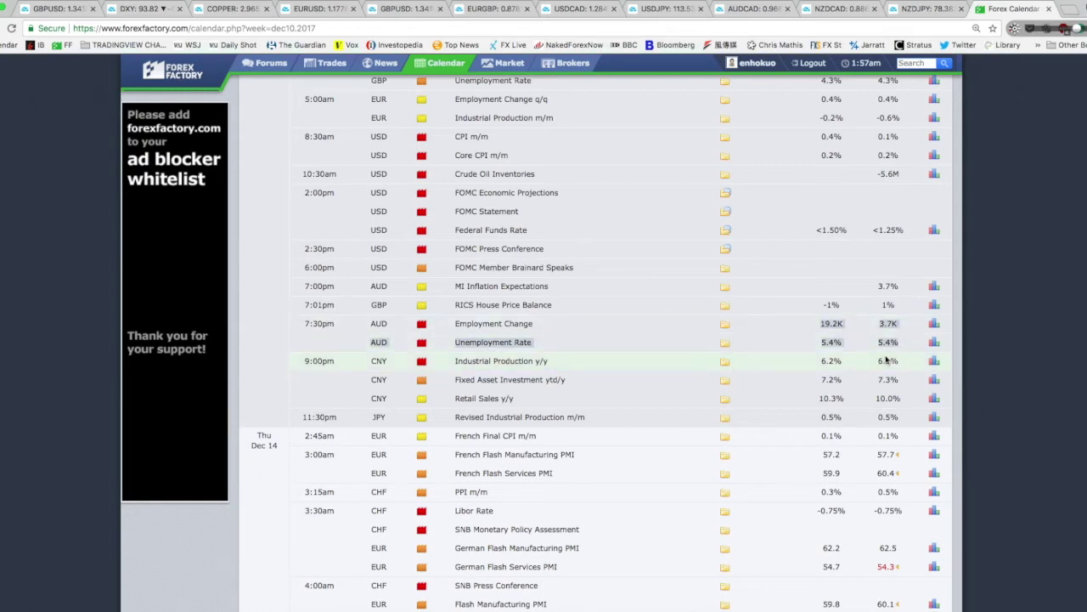
- Check the AUDCAD chart and the commodities layout in TradingView, ending back on the Forex Factory calendar
click(747, 9)
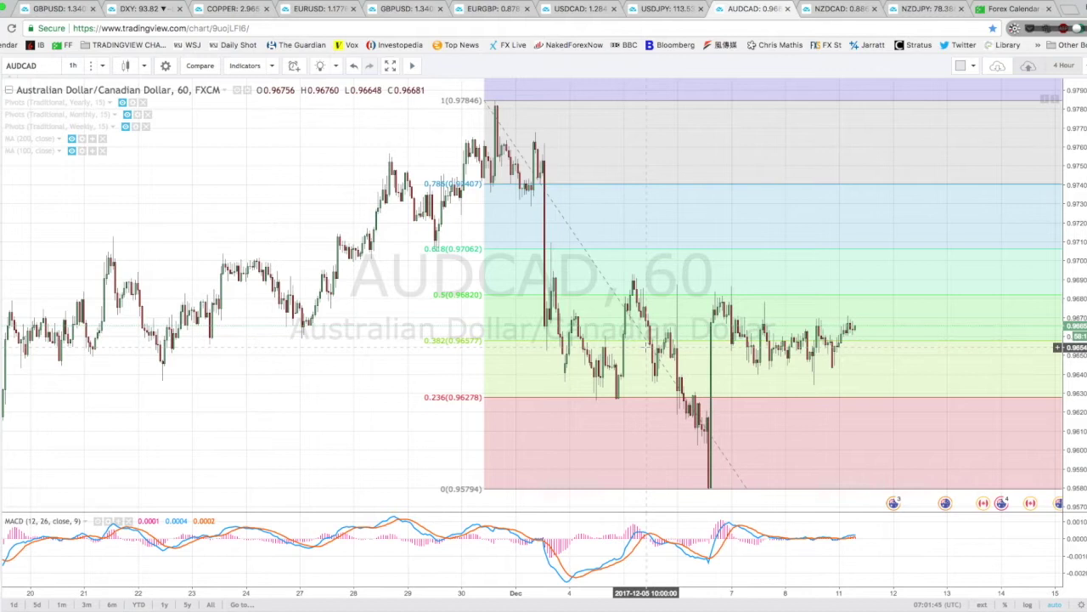
click(229, 9)
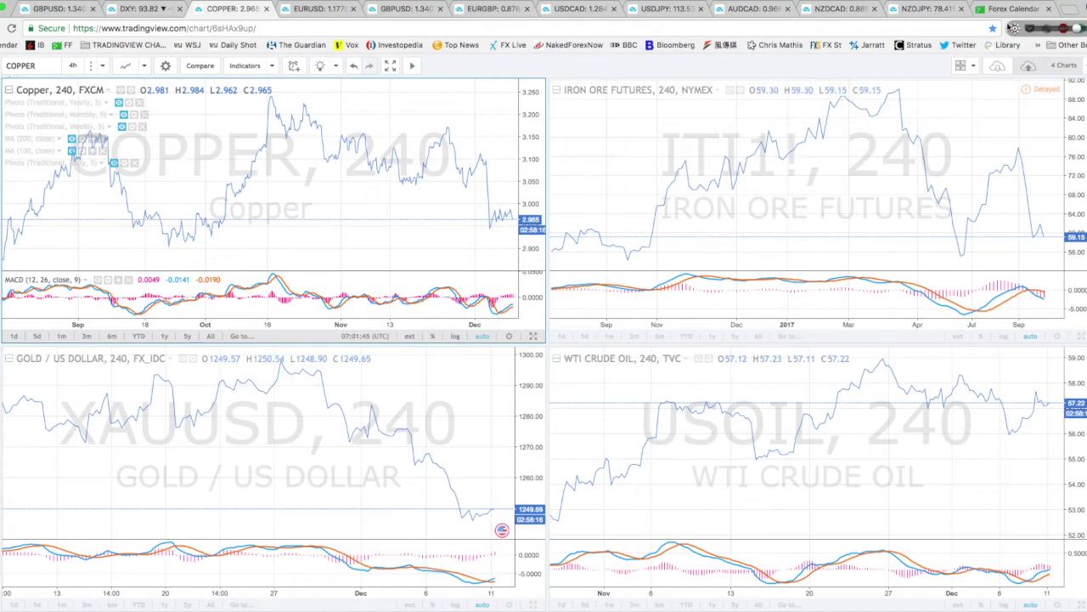
click(1007, 11)
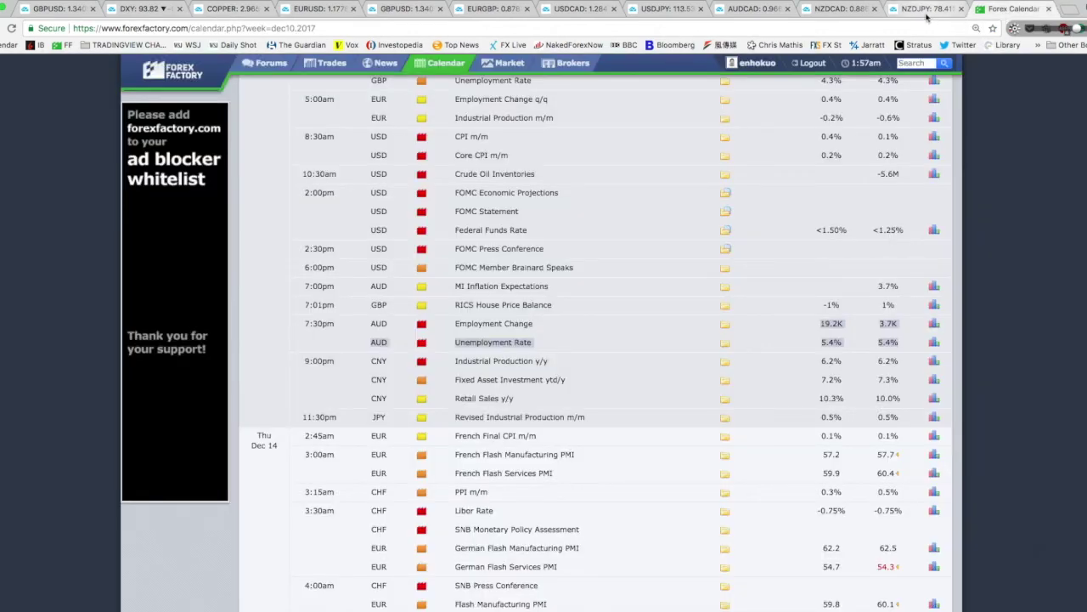
click(758, 9)
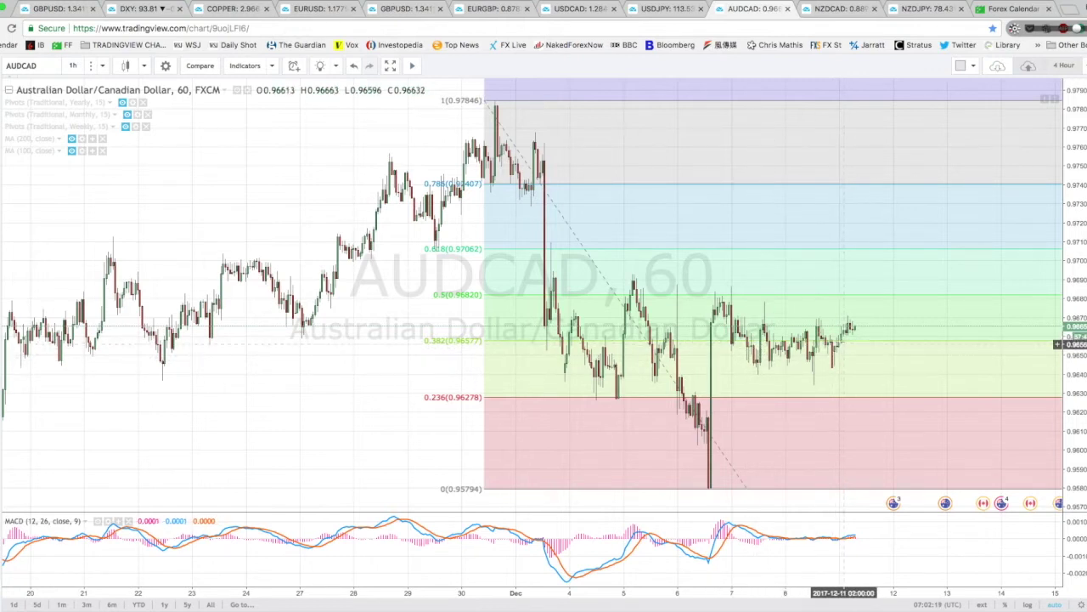
click(1011, 9)
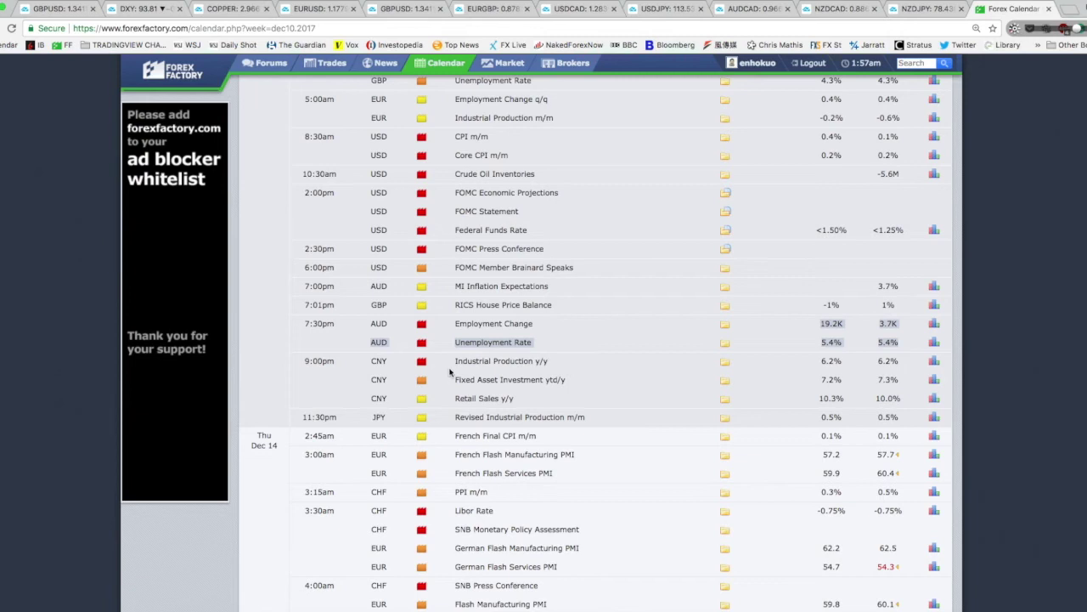
- Highlight Wednesday's 7:30pm AUD Employment Change and Unemployment Rate rows together with their figures
drag(450, 328, 905, 344)
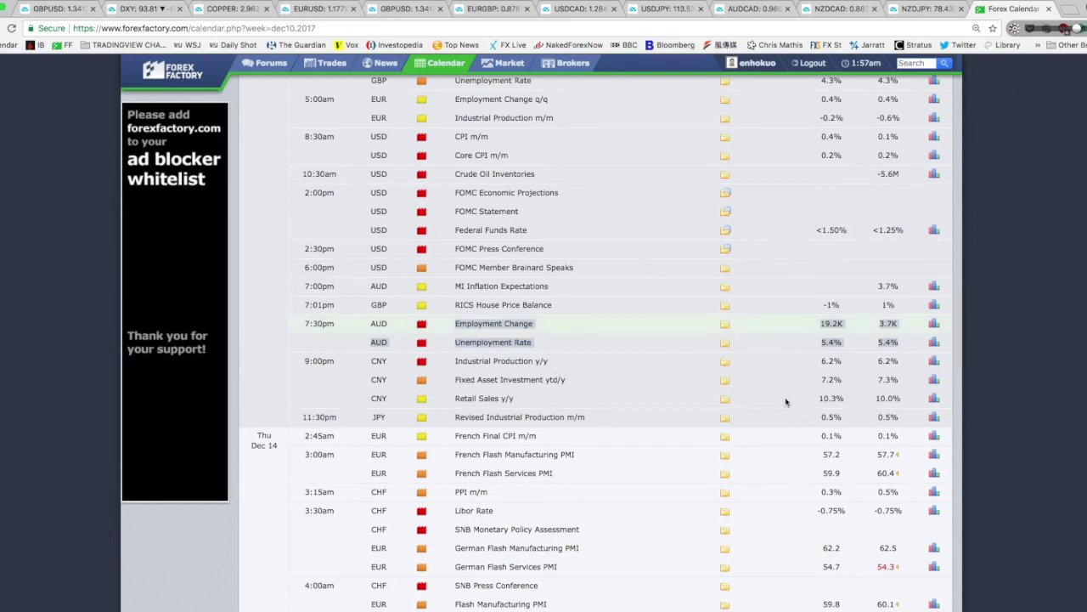
click(850, 351)
drag(892, 342, 758, 329)
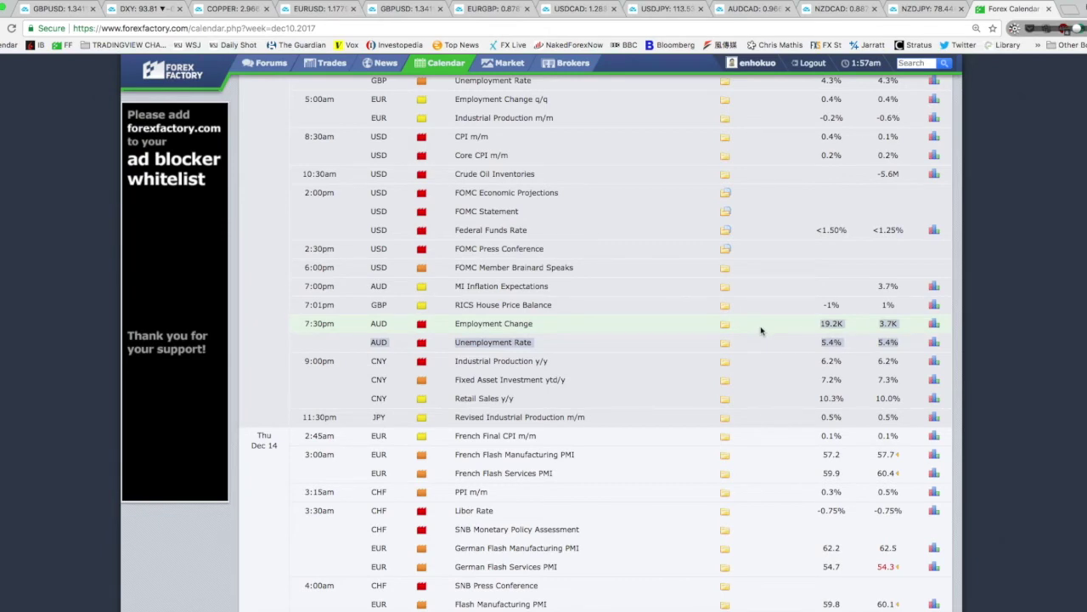
drag(761, 330, 408, 328)
drag(484, 331, 371, 325)
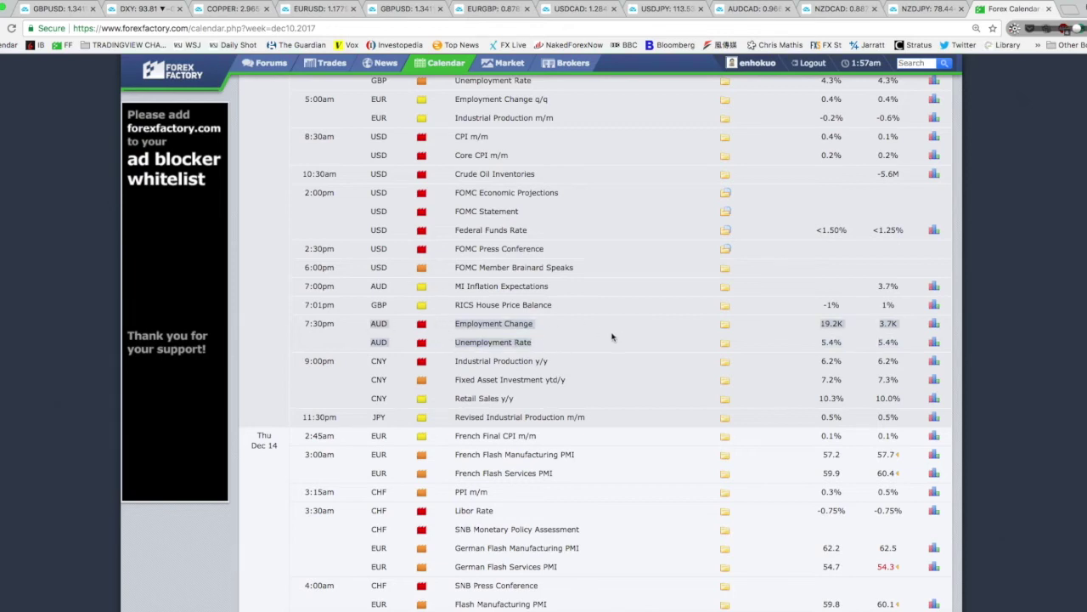
- Go back to Tuesday Dec 12 and highlight the CNY M2 Money Supply y/y and New Loans events
scroll(651, 345, up, 7)
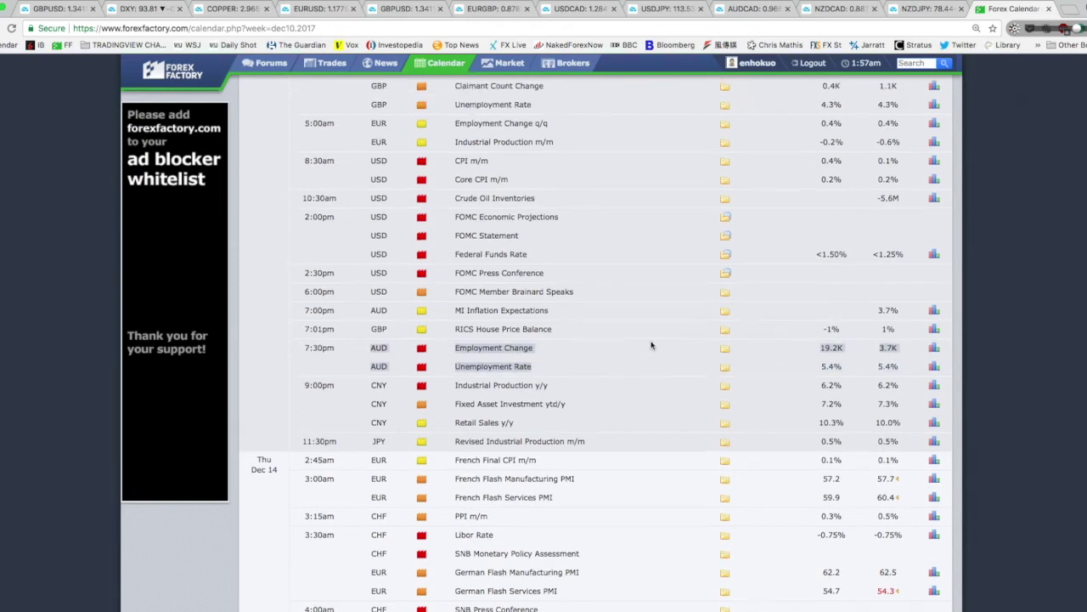
scroll(651, 345, up, 3)
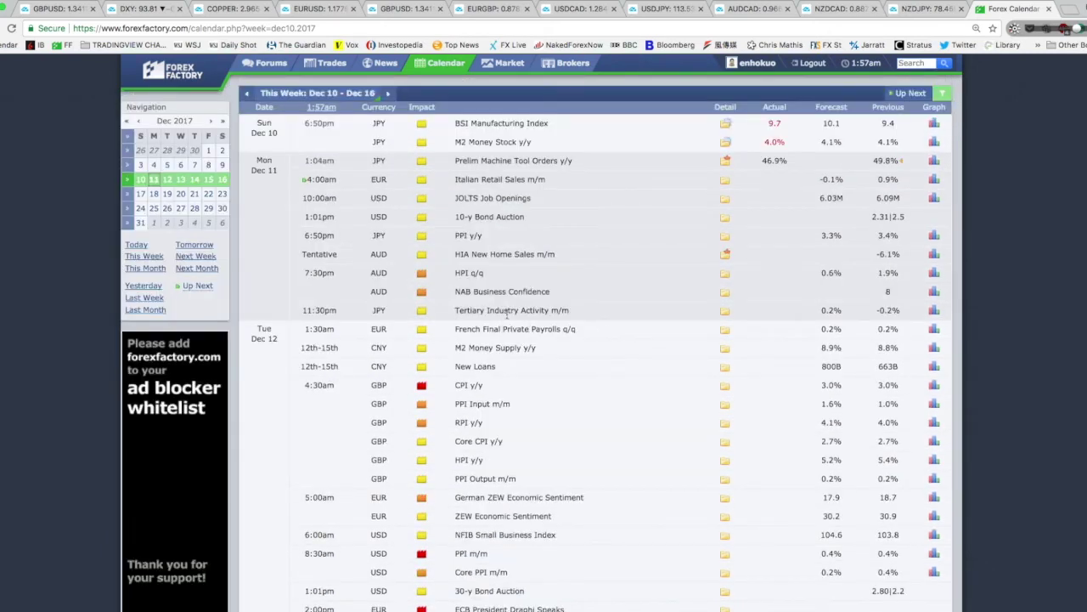
scroll(506, 316, down, 2)
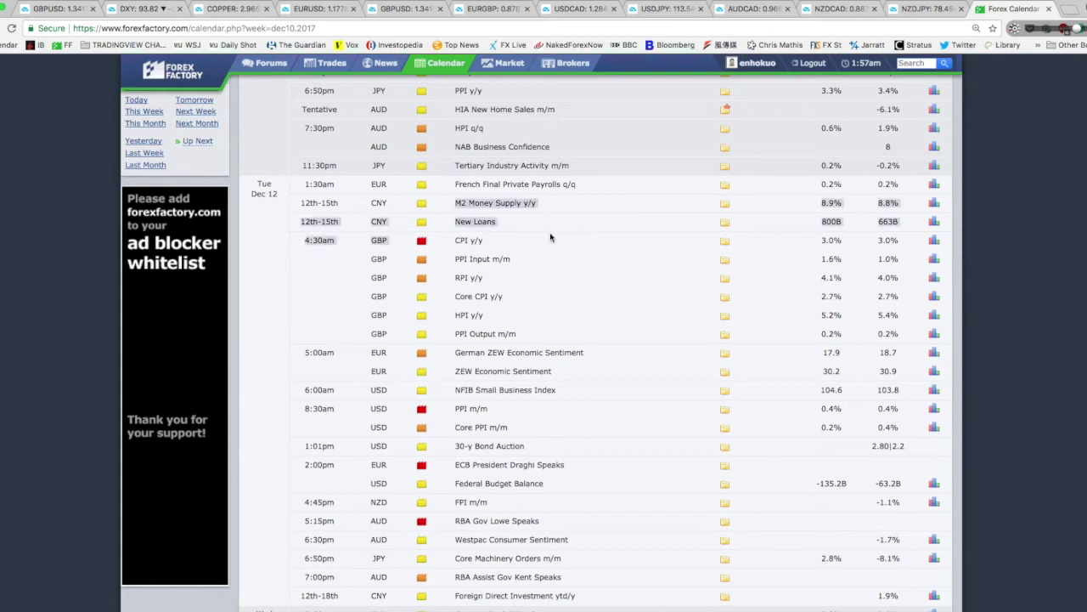
drag(522, 223, 299, 204)
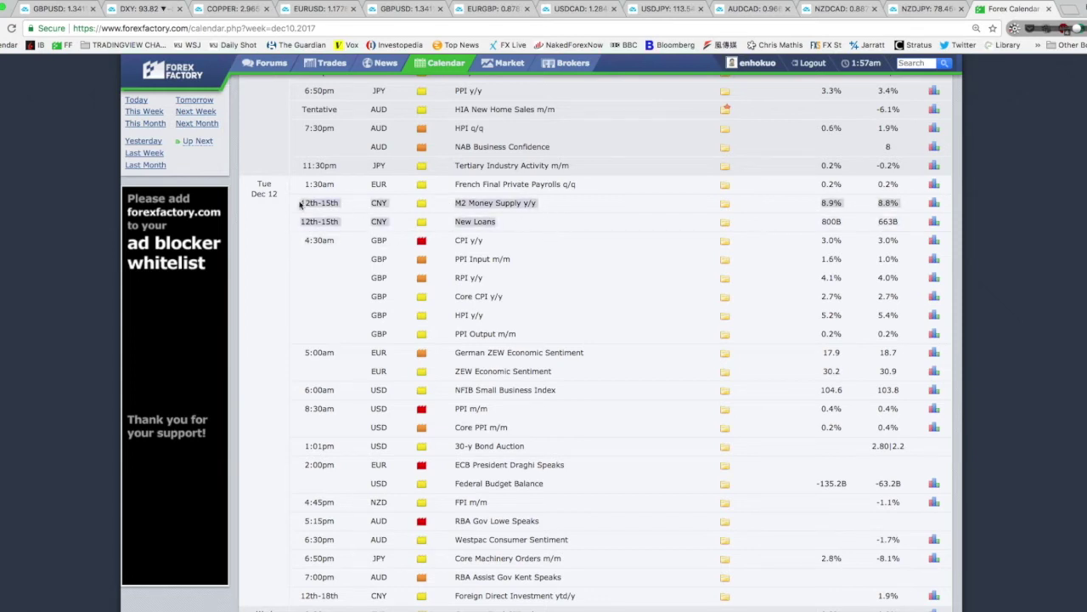
- Examine Tuesday's 4:30am GBP CPI y/y event and highlight its name, forecast and previous values
scroll(381, 294, down, 7)
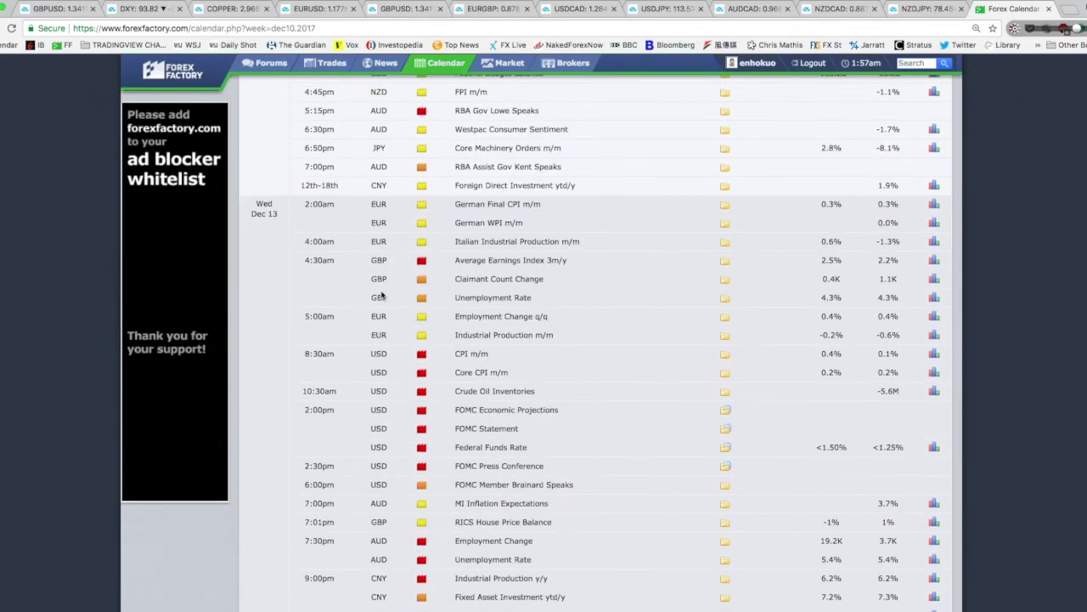
scroll(381, 294, up, 4)
scroll(383, 296, up, 5)
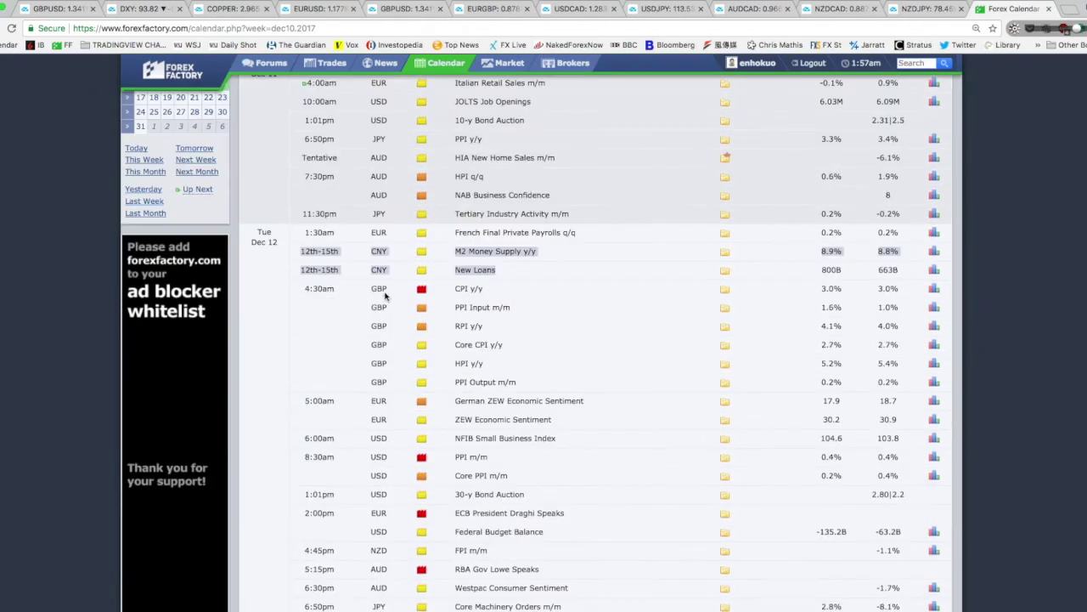
drag(504, 292, 310, 303)
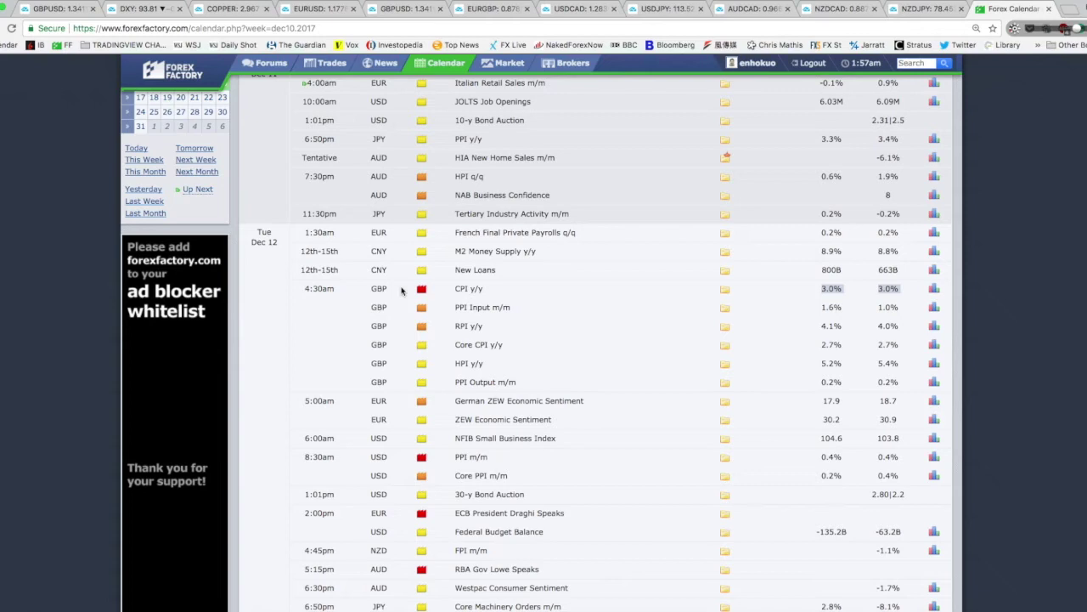
mouse_move(422, 292)
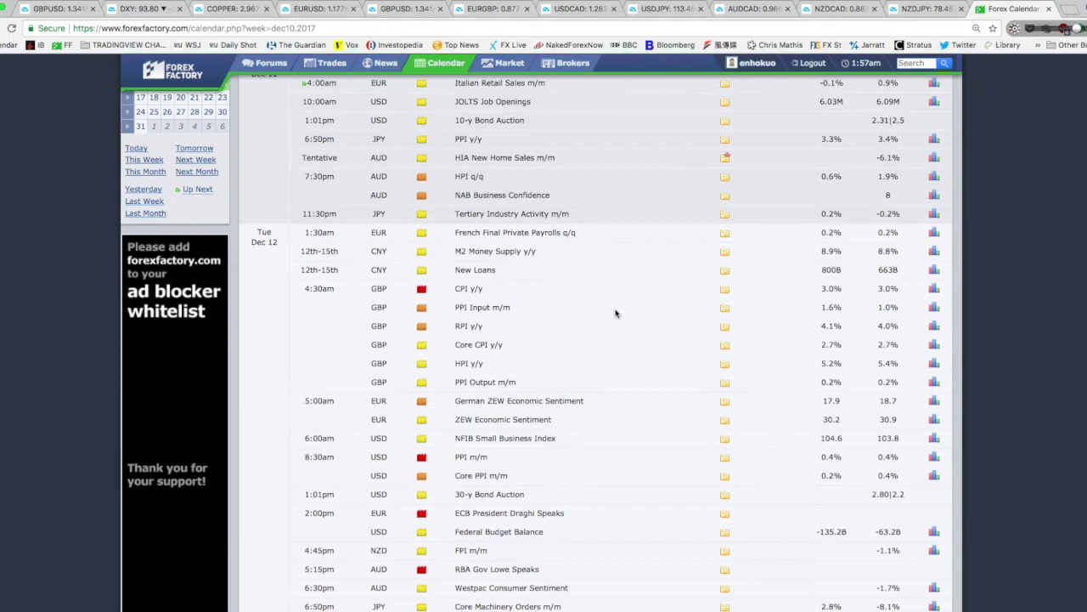
drag(915, 291, 446, 294)
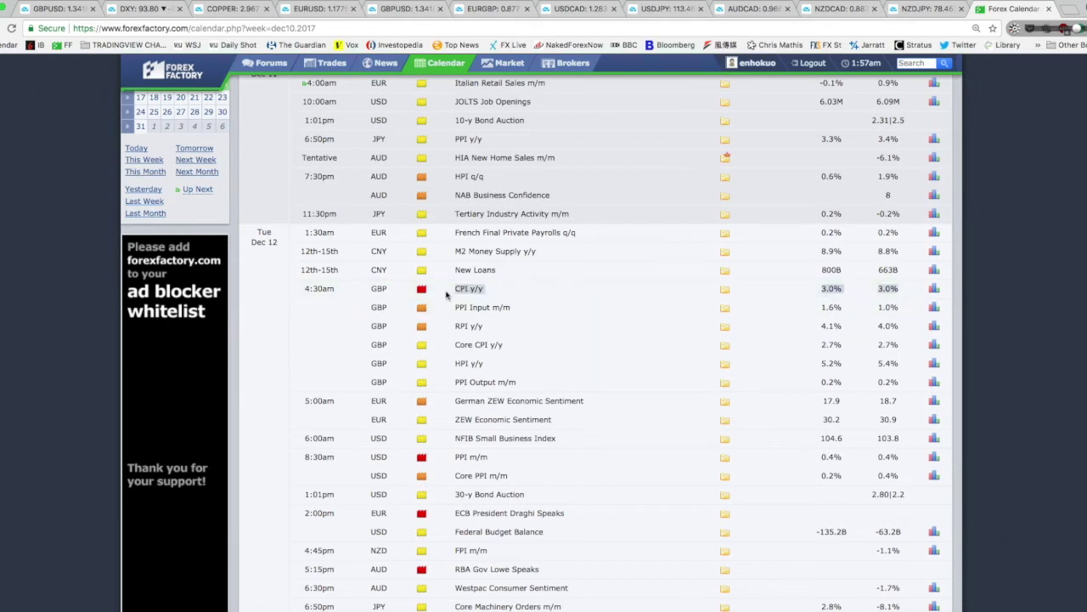
click(446, 293)
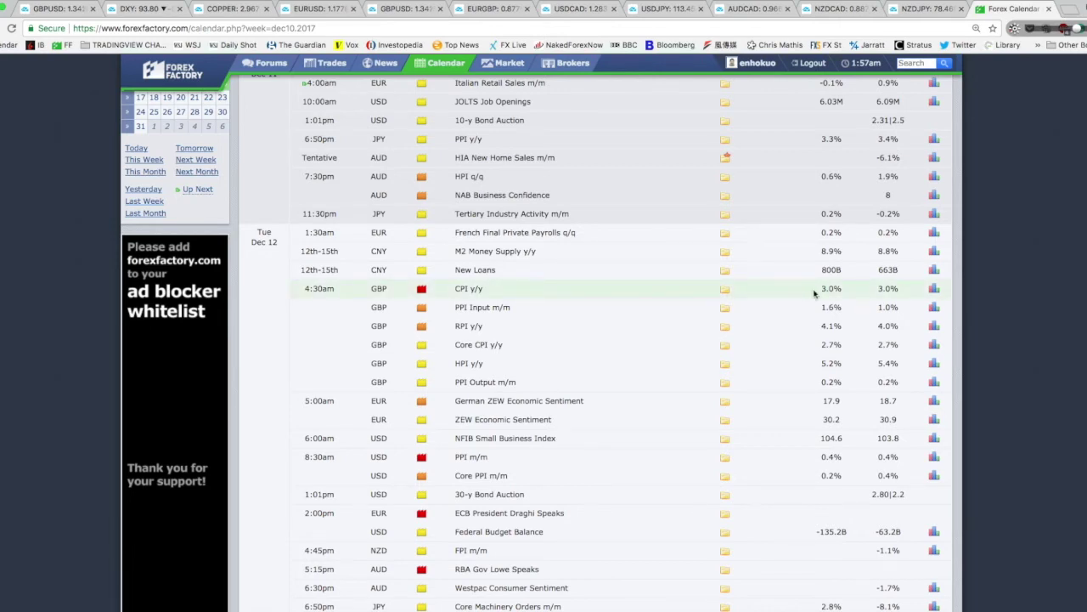
drag(845, 289, 821, 296)
click(903, 292)
- Review the remaining Tuesday Dec 12 events, from USD PPI and Draghi's speech on to Wednesday Dec 13
scroll(480, 310, down, 1)
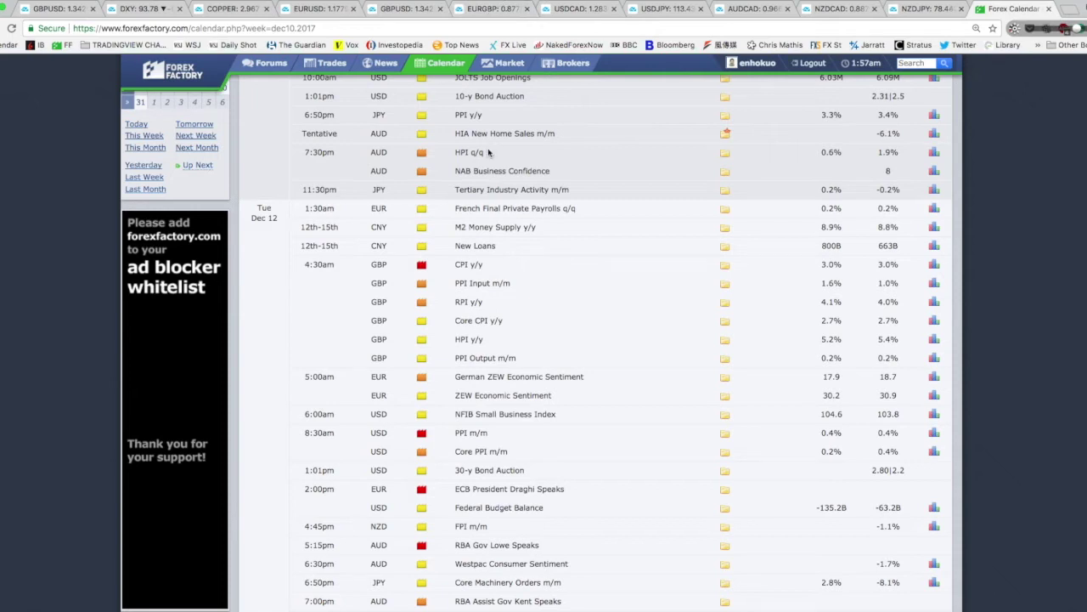
scroll(500, 209, down, 1)
scroll(503, 292, down, 4)
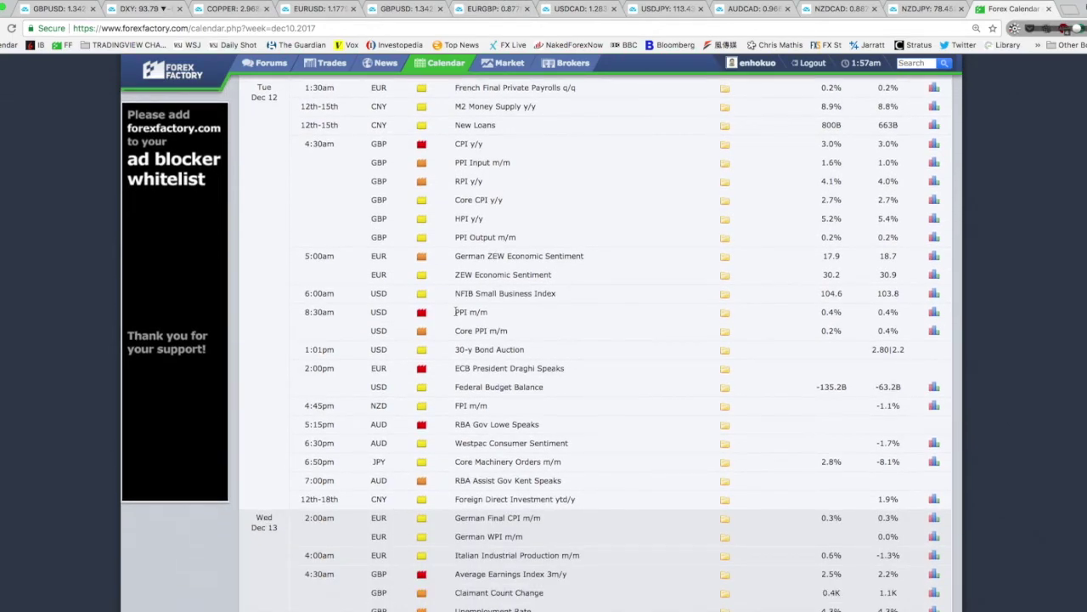
scroll(448, 314, down, 1)
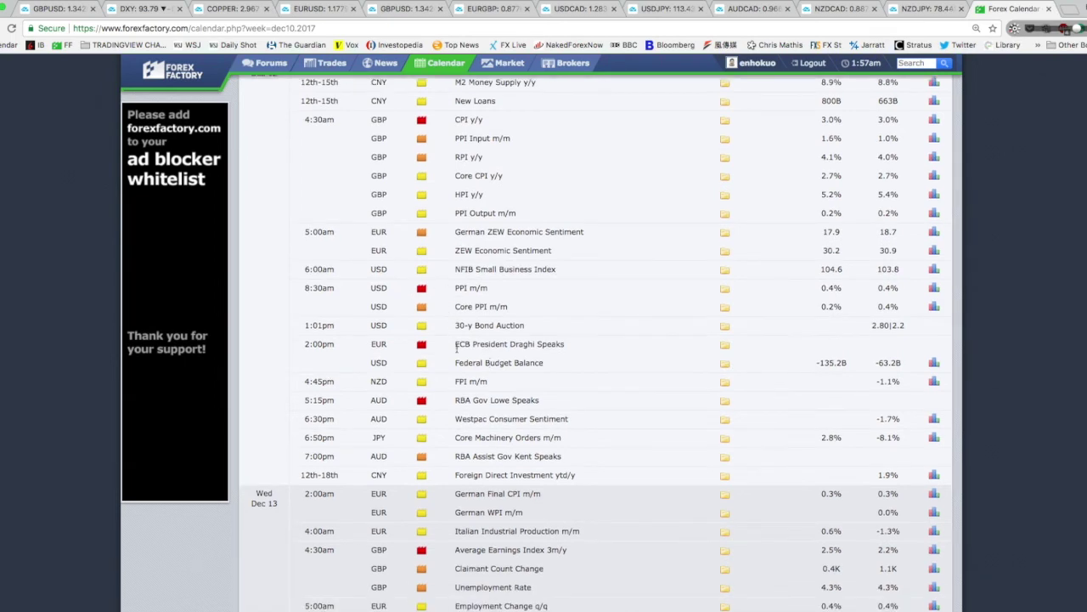
scroll(459, 350, down, 5)
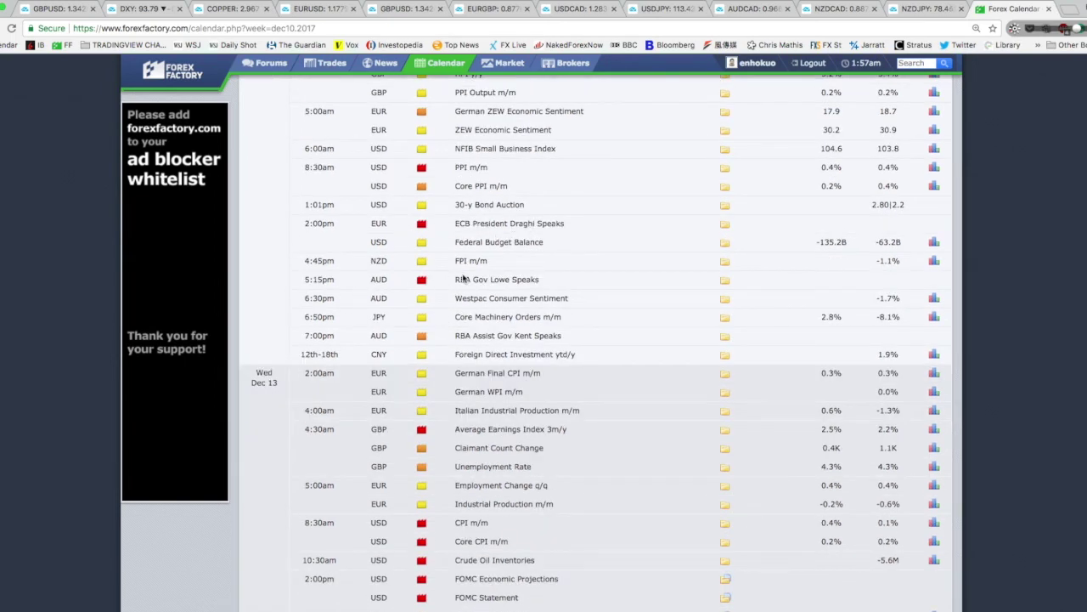
- Highlight Wednesday Dec 13's 4:30am GBP Average Earnings Index 3m/y, Claimant Count Change and Unemployment Rate events
scroll(464, 277, down, 1)
scroll(505, 260, down, 1)
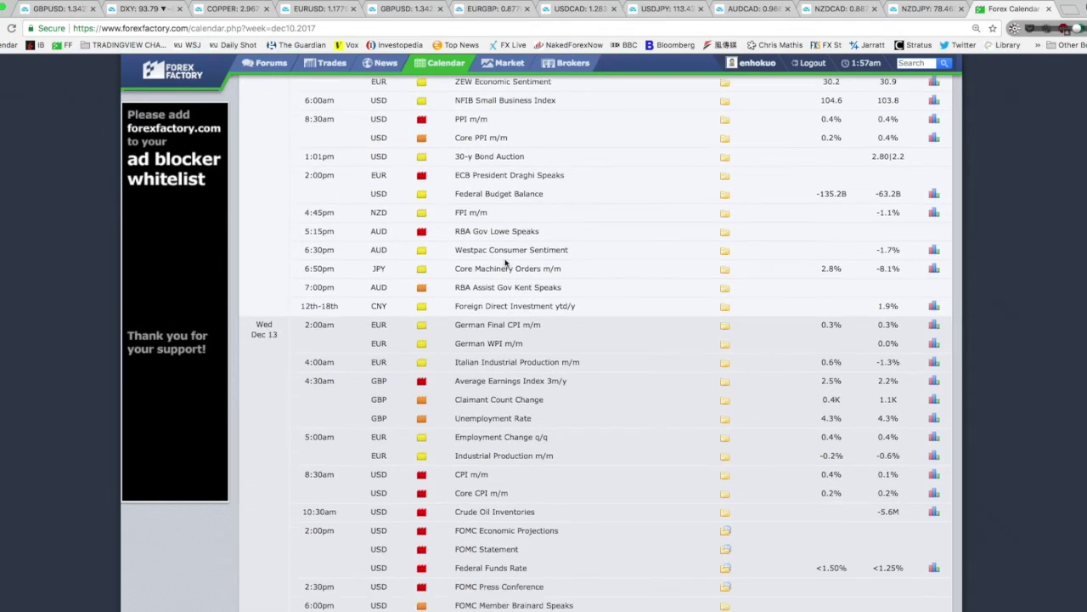
scroll(506, 264, down, 9)
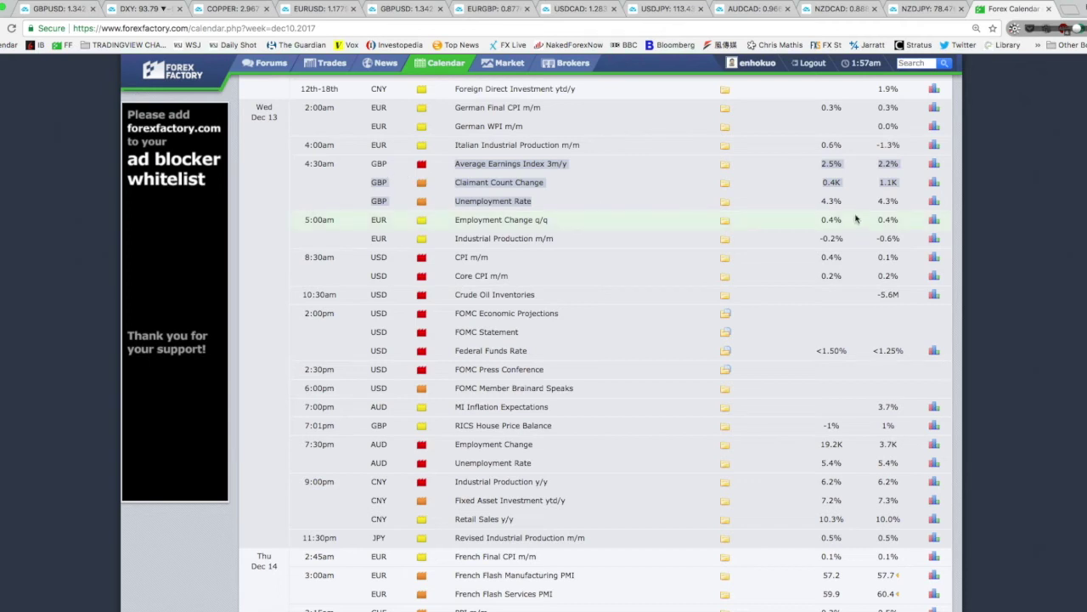
scroll(890, 204, up, 5)
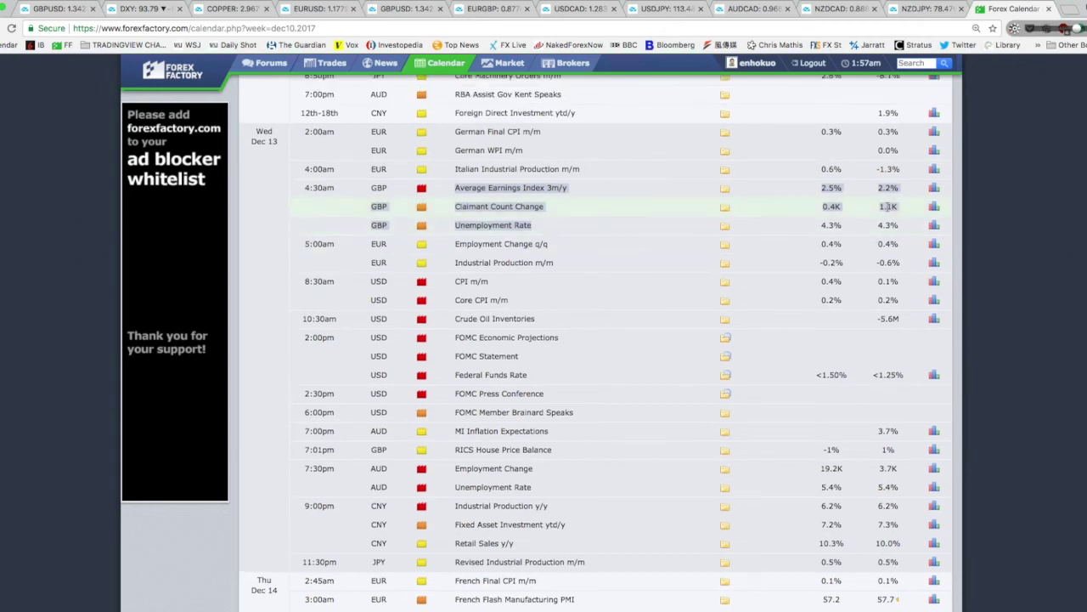
- Go back to Tuesday's 4:30am GBP CPI y/y event and highlight its name
scroll(887, 206, up, 5)
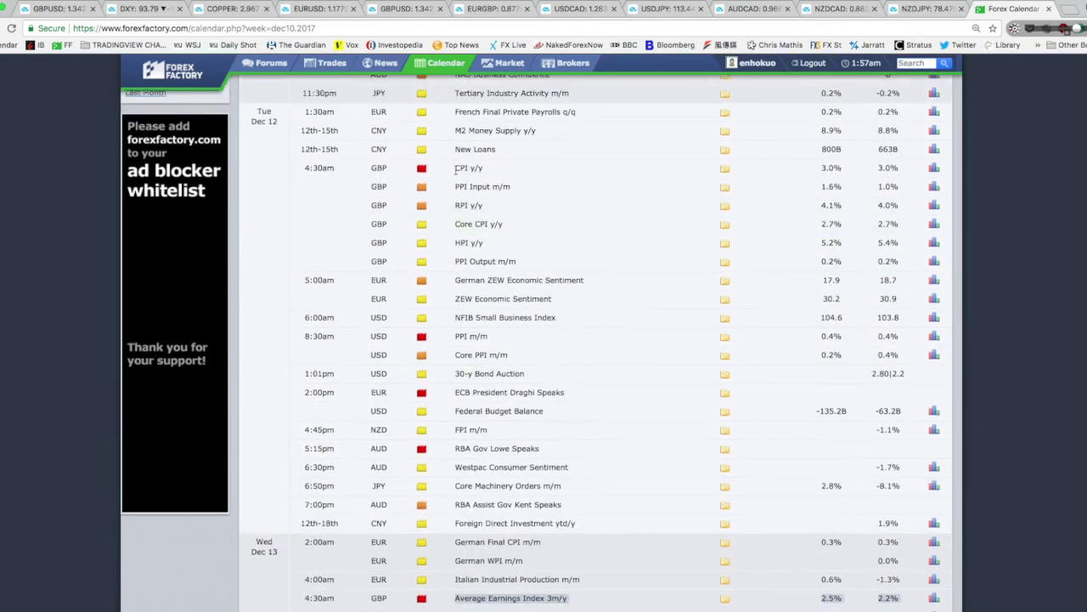
drag(450, 169, 518, 172)
scroll(518, 172, down, 8)
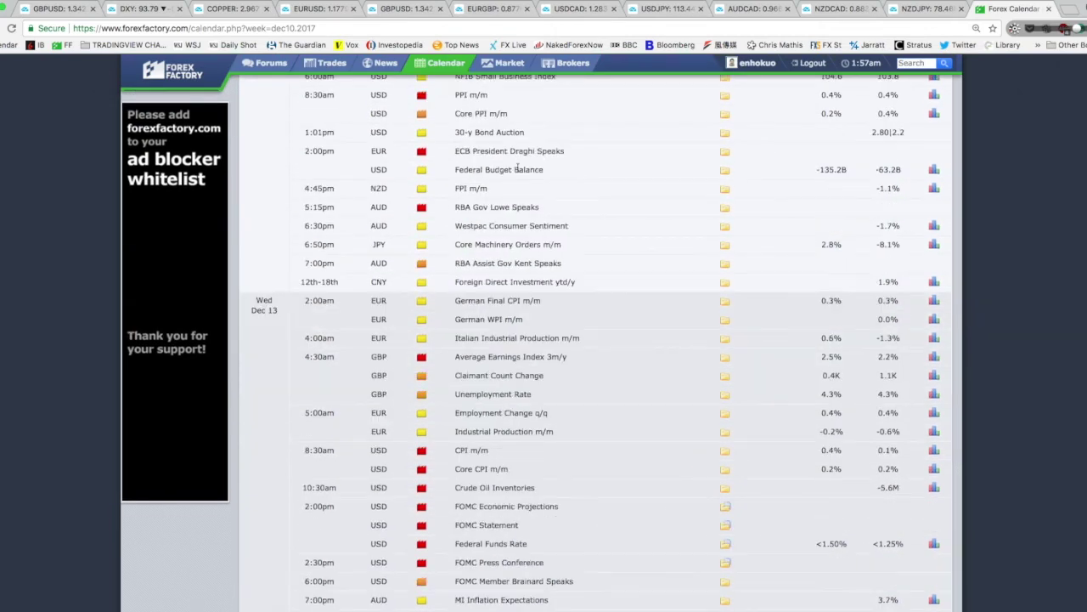
- Review the calendar from Sunday Dec 10's events through Tuesday's GBP inflation releases to Wednesday's GBP employment releases
scroll(518, 172, up, 1)
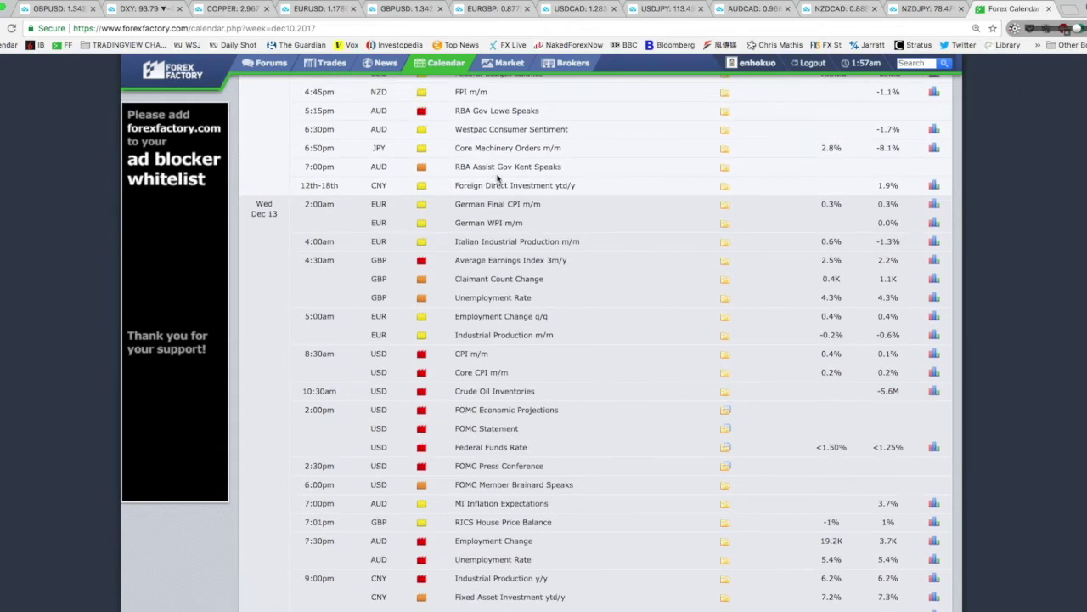
scroll(498, 178, up, 1)
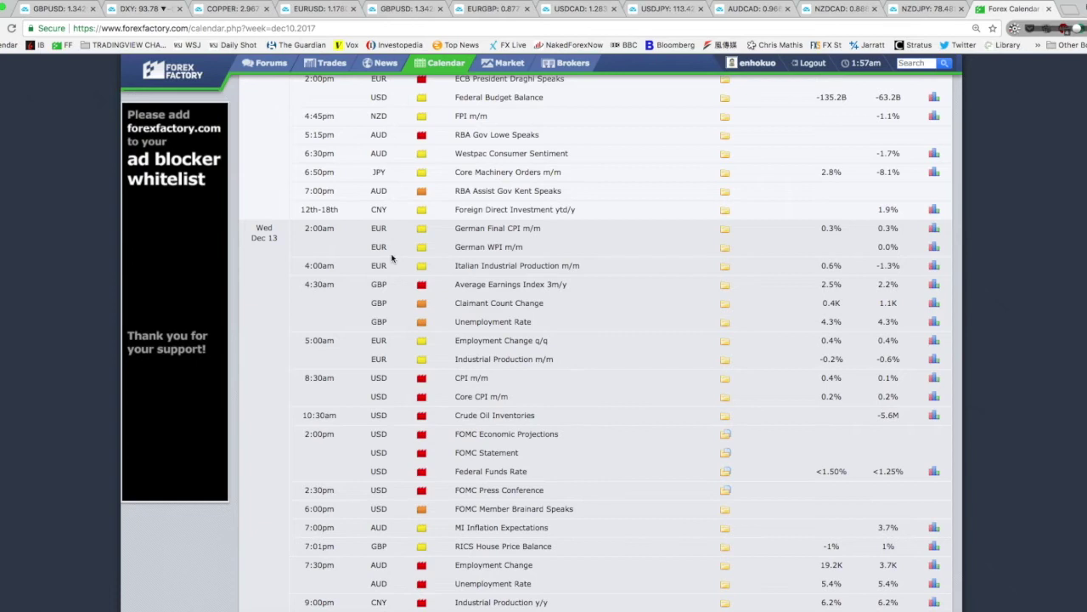
scroll(396, 257, up, 10)
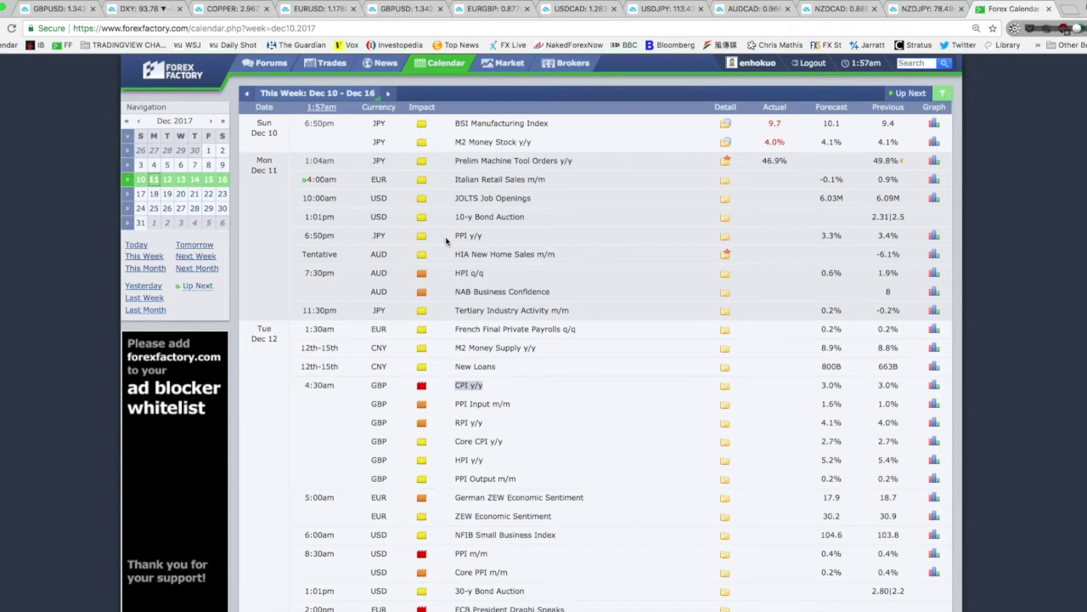
scroll(446, 241, down, 1)
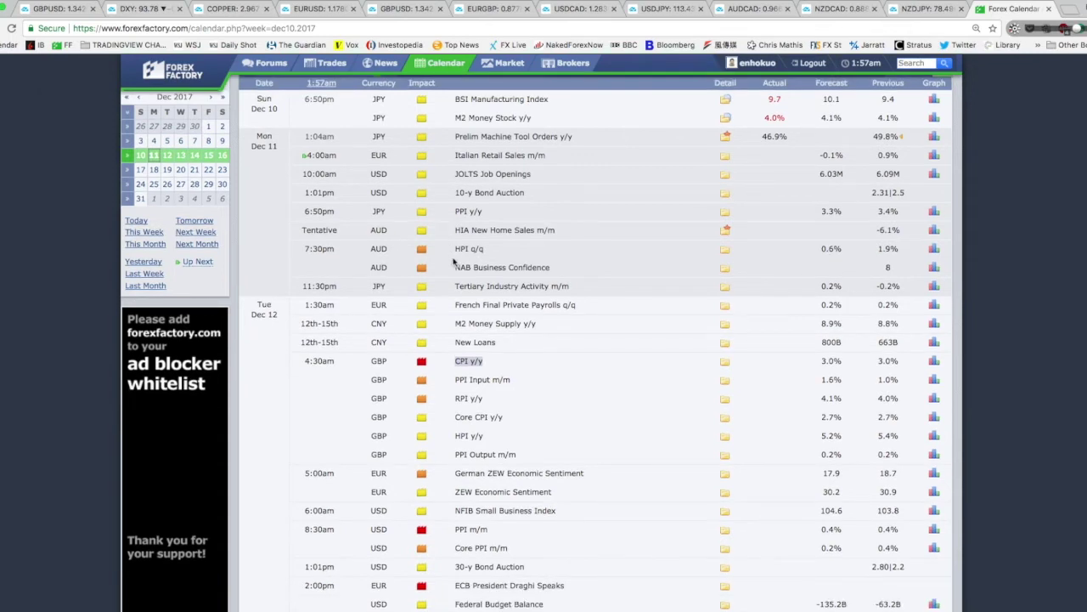
scroll(504, 343, down, 5)
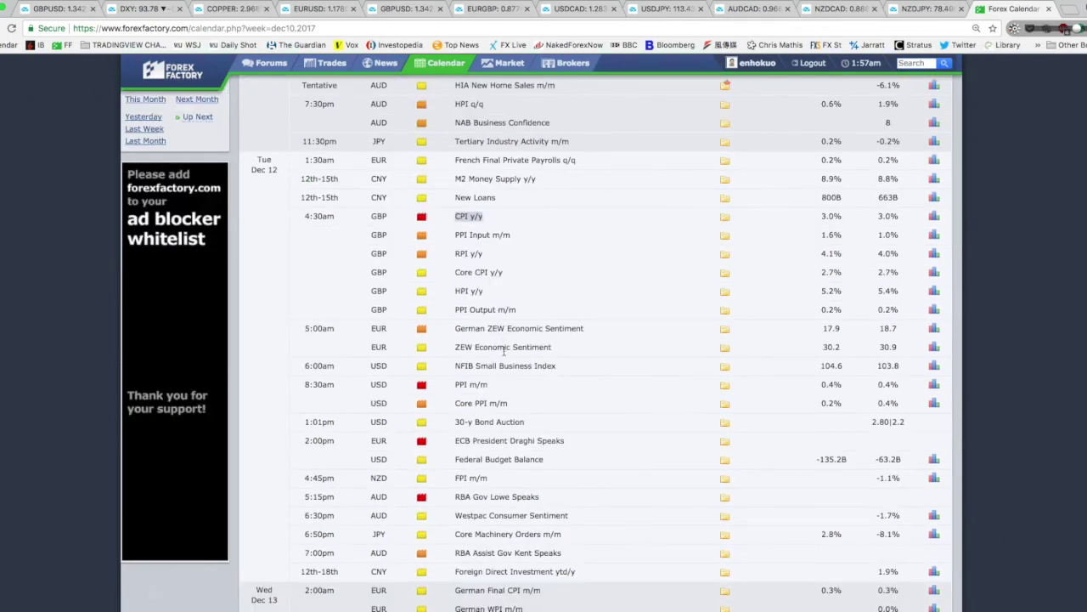
scroll(503, 349, down, 3)
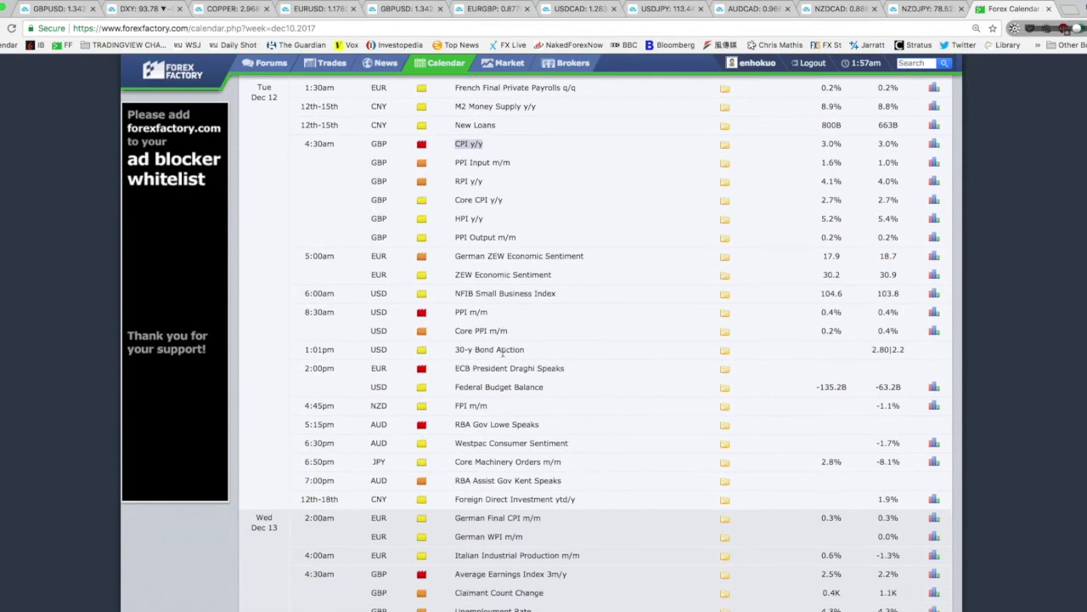
scroll(503, 356, down, 6)
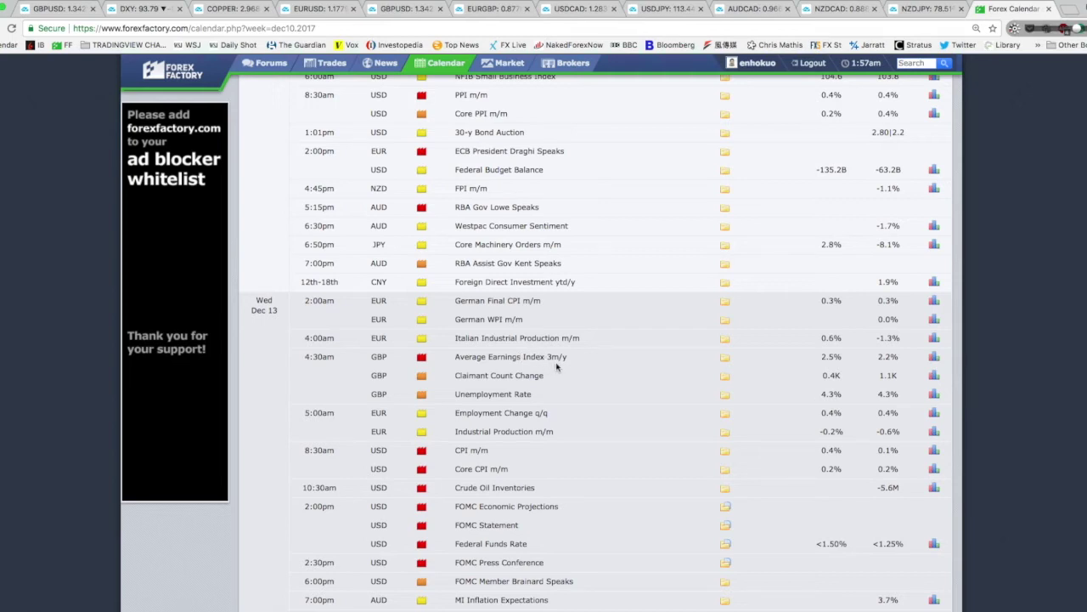
- Highlight Wednesday's 4:30am GBP earnings, claimant count and unemployment rows together with their forecast and previous figures, and clear the selection
scroll(559, 374, down, 1)
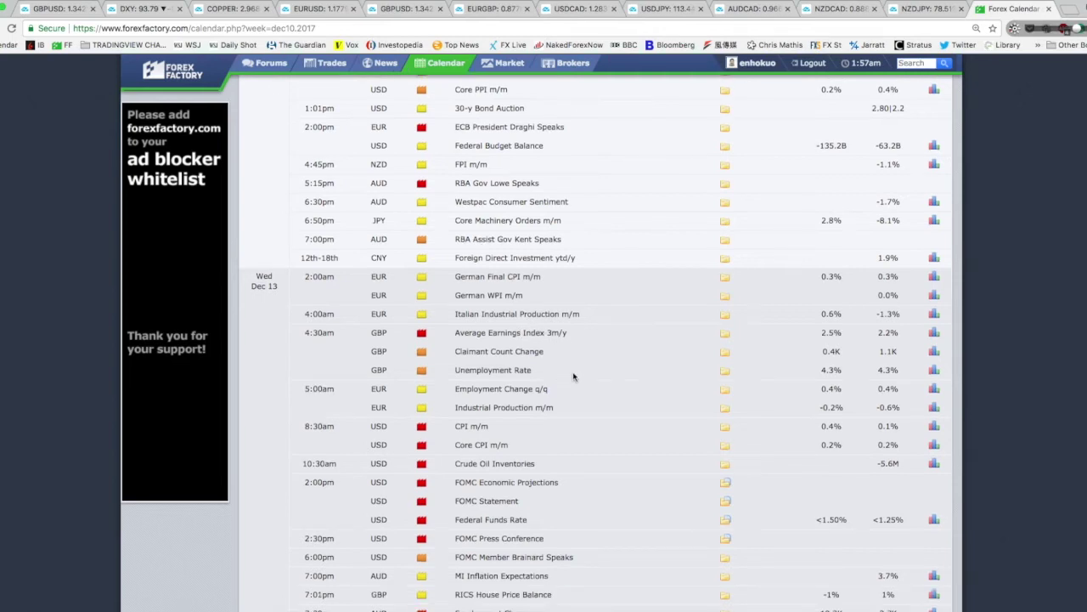
scroll(563, 375, down, 1)
drag(451, 305, 587, 352)
drag(915, 355, 457, 308)
scroll(510, 340, up, 2)
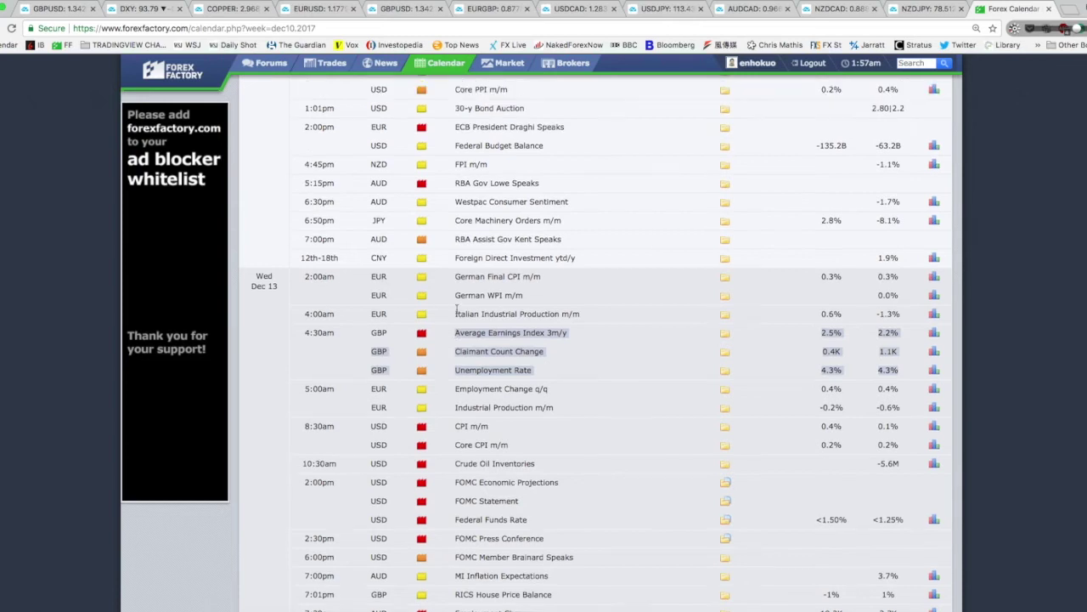
click(533, 376)
drag(547, 392, 454, 360)
click(451, 363)
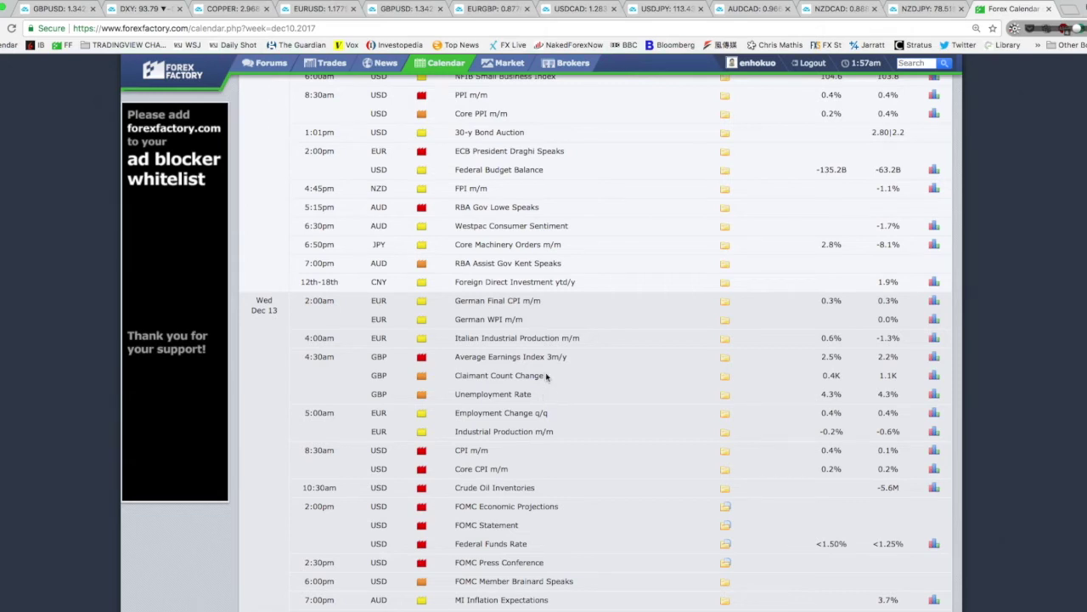
- Highlight the forecast and previous values of Tuesday's GBP CPI y/y event
scroll(548, 374, up, 5)
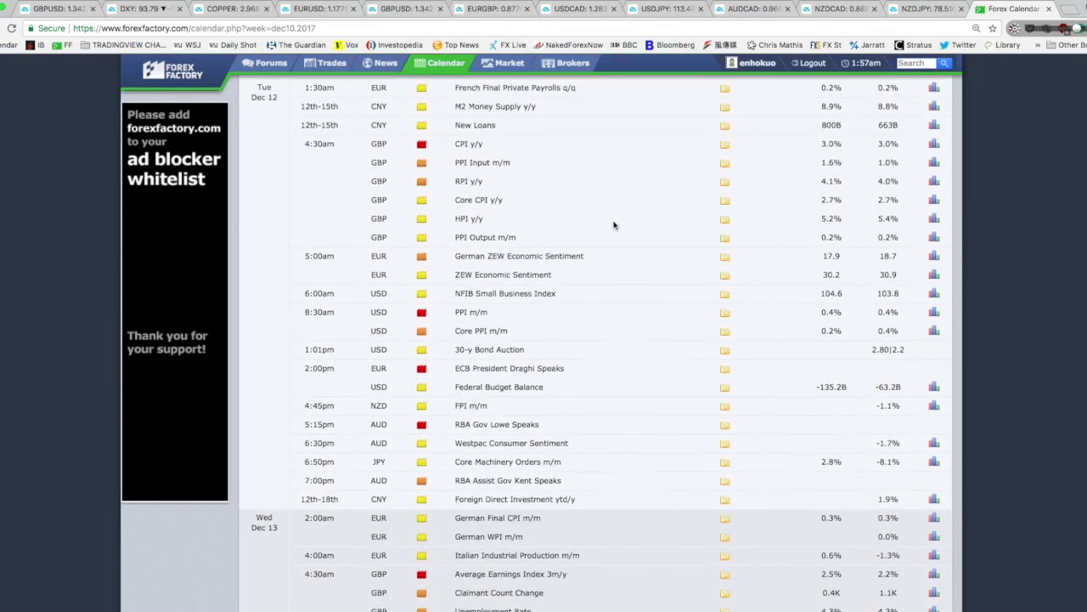
drag(906, 150, 788, 141)
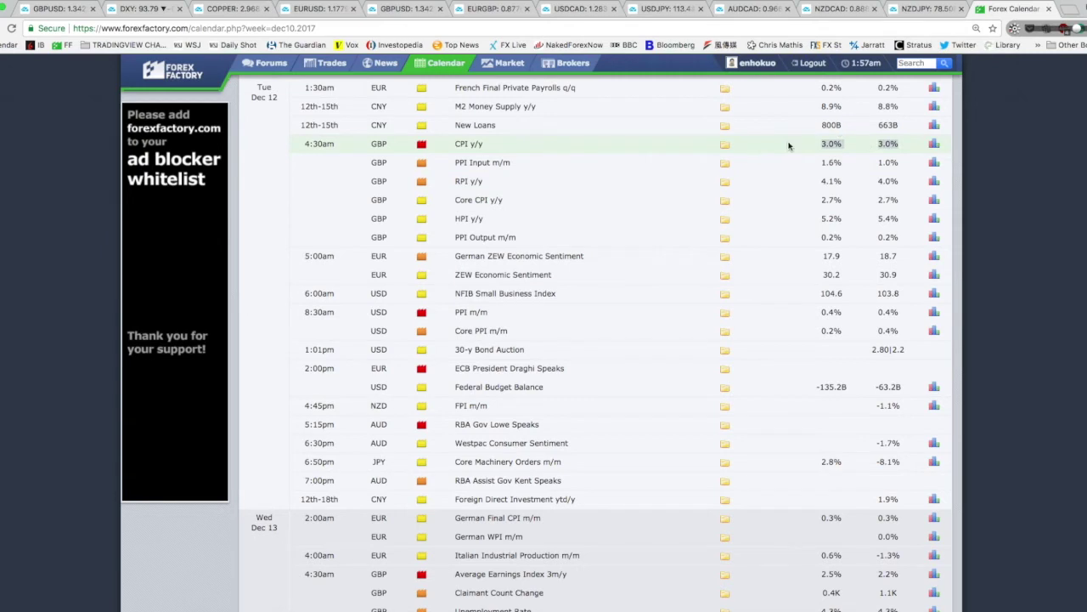
scroll(541, 282, up, 1)
scroll(541, 282, up, 5)
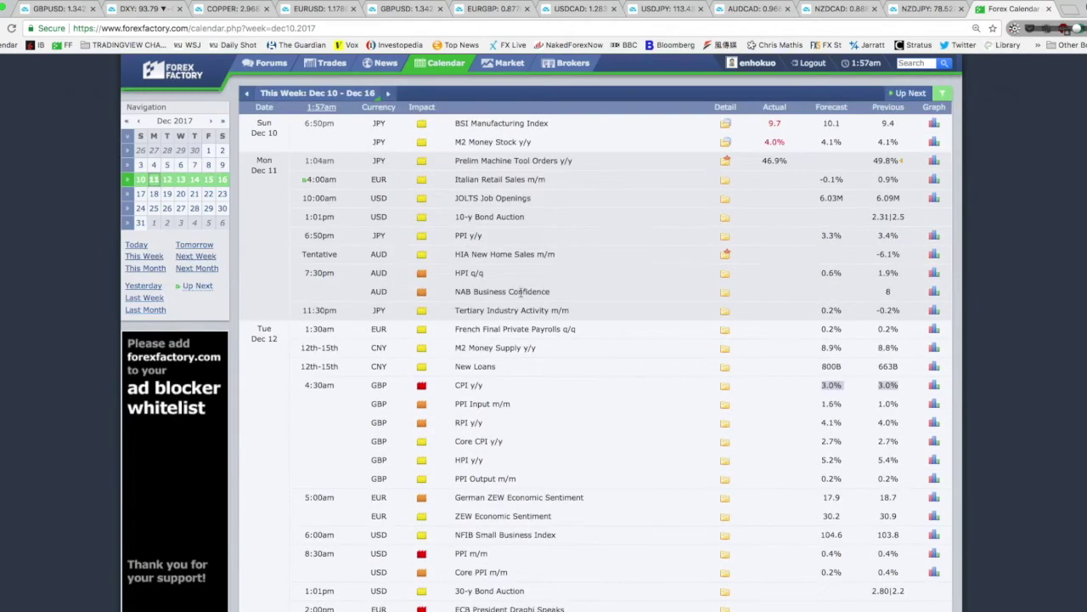
- Return to Wednesday's 4:30am GBP events and highlight the three rows from Average Earnings Index to Unemployment Rate with their figures
scroll(506, 240, down, 1)
scroll(508, 240, down, 5)
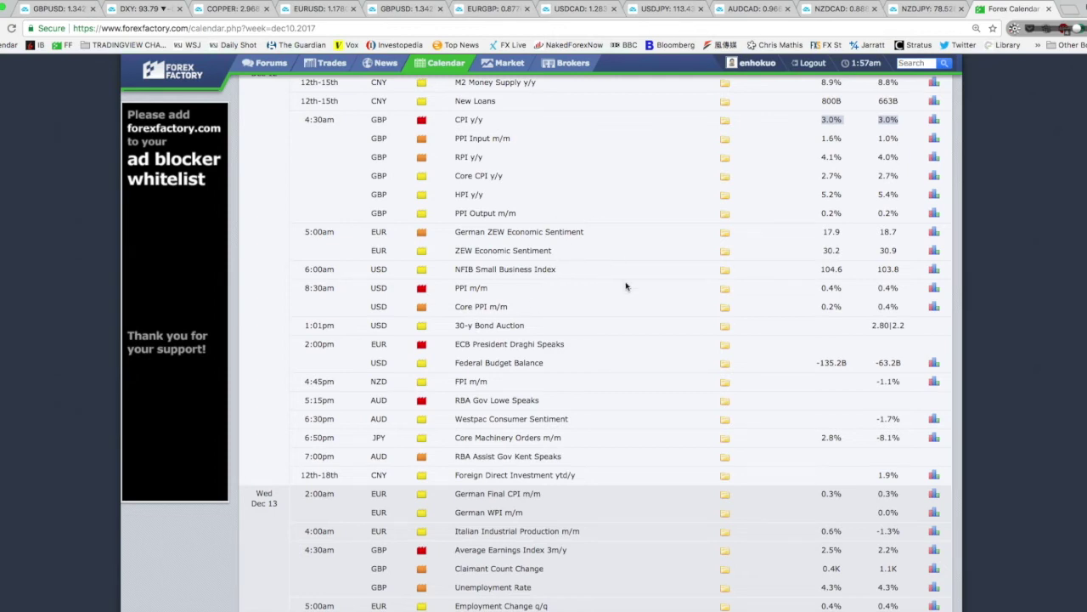
scroll(612, 357, down, 6)
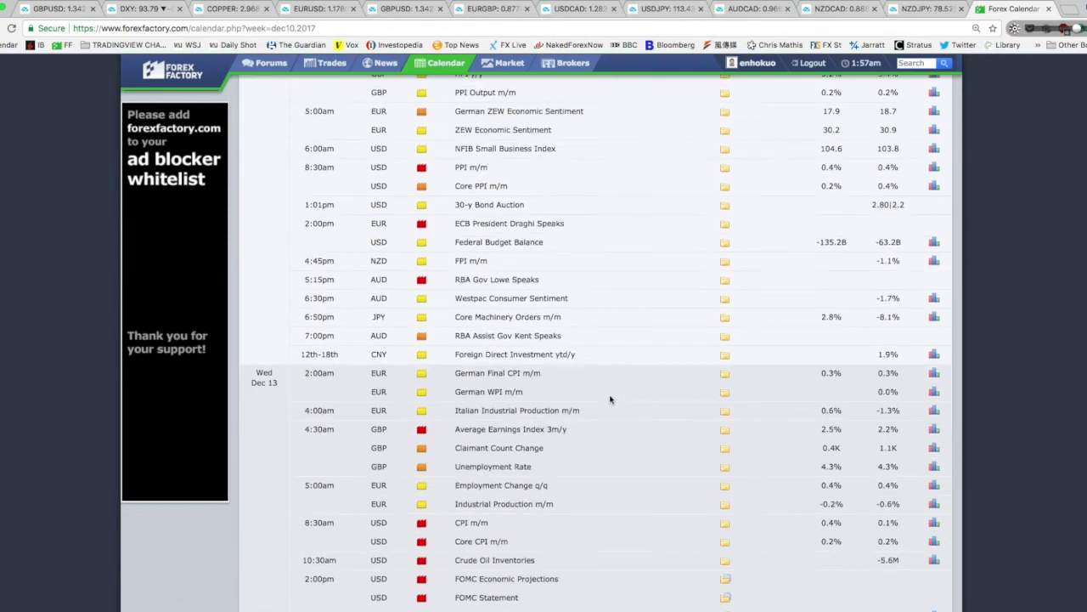
mouse_move(444, 284)
mouse_down()
mouse_move(567, 321)
mouse_move(448, 291)
mouse_up()
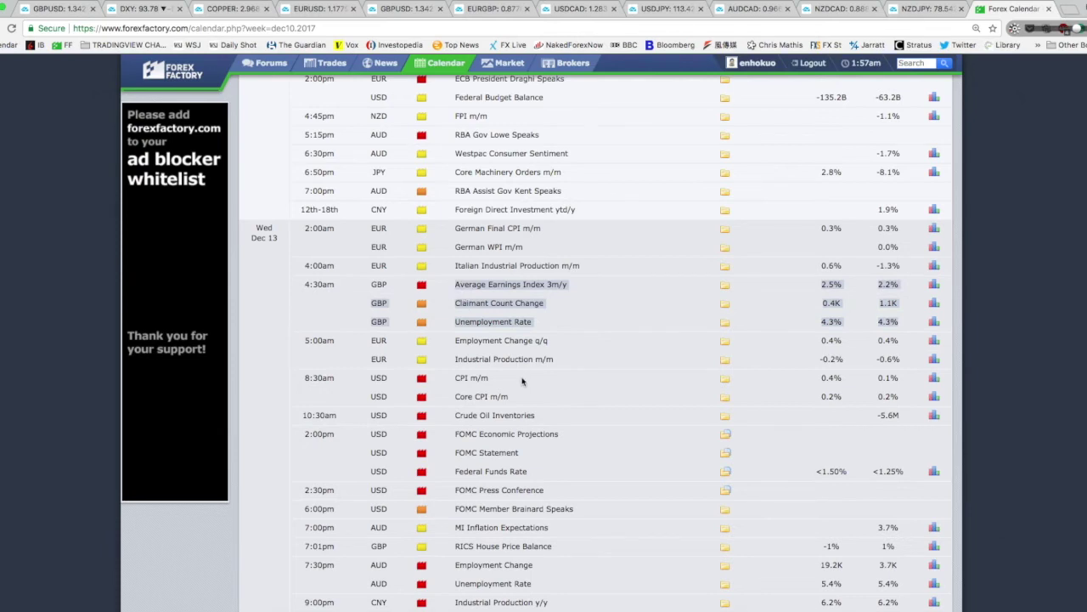
- Highlight only the forecast value of Tuesday's 4:30am GBP CPI y/y event
scroll(714, 479, up, 4)
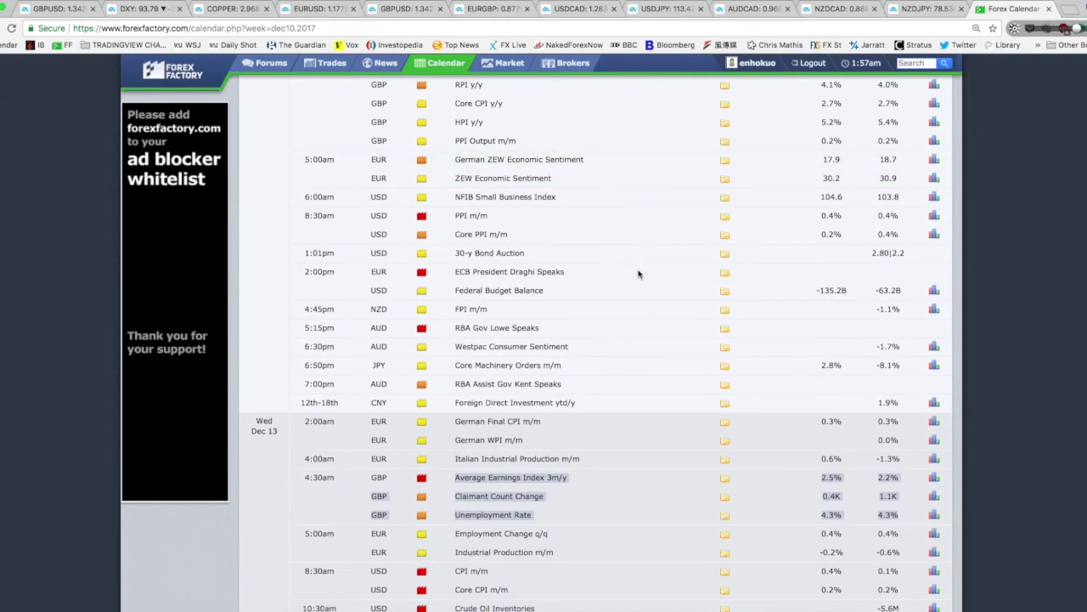
scroll(641, 276, up, 5)
drag(840, 289, 805, 294)
scroll(795, 306, up, 2)
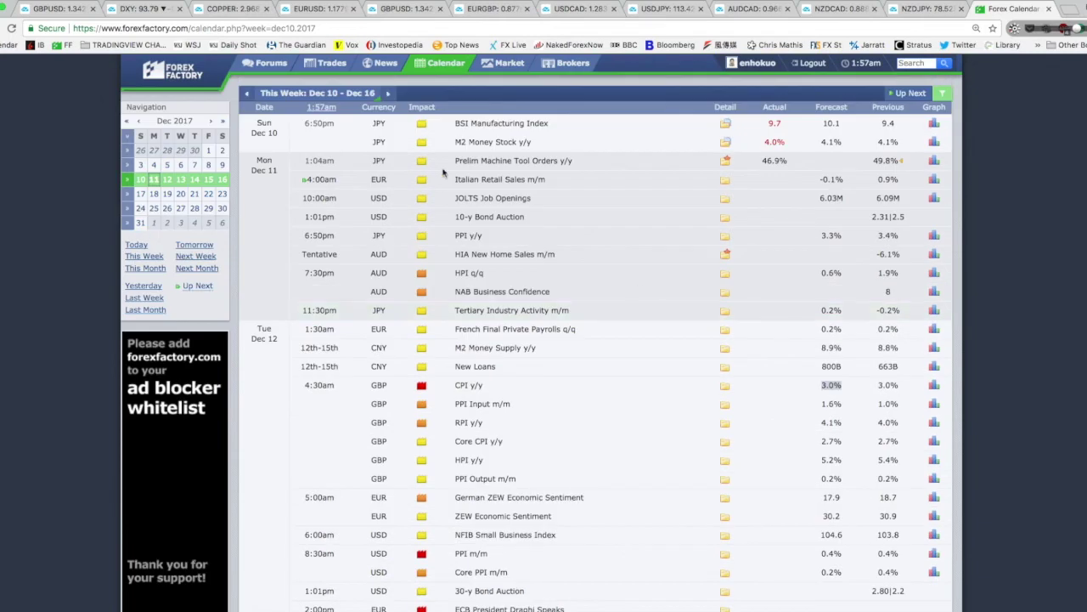
- Highlight Wednesday's GBP Average Earnings Index, Claimant Count Change and Unemployment Rate rows again
scroll(558, 331, down, 1)
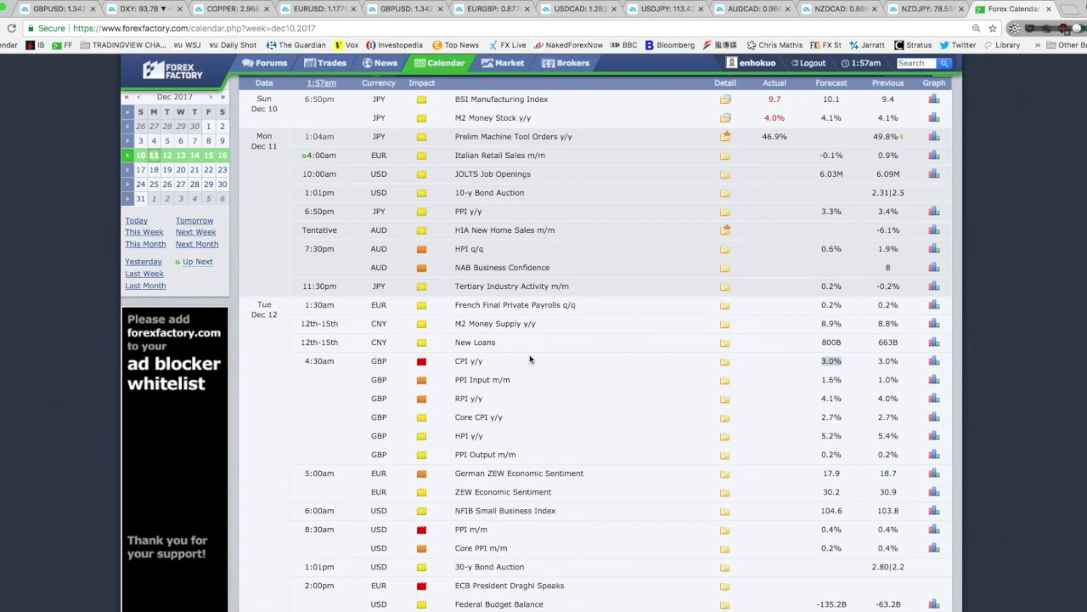
scroll(548, 367, down, 6)
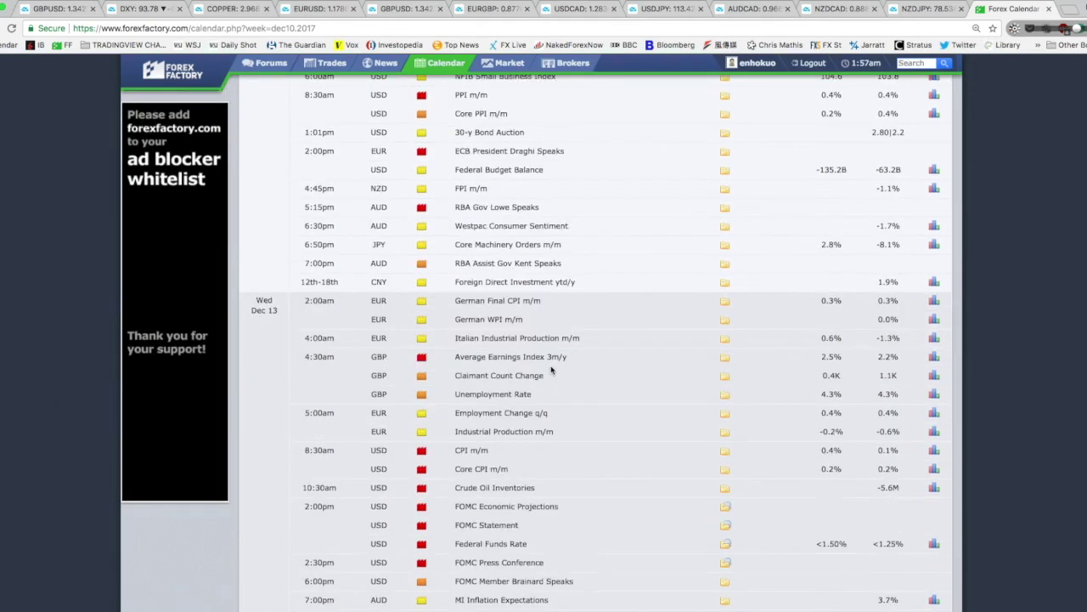
drag(559, 349, 433, 315)
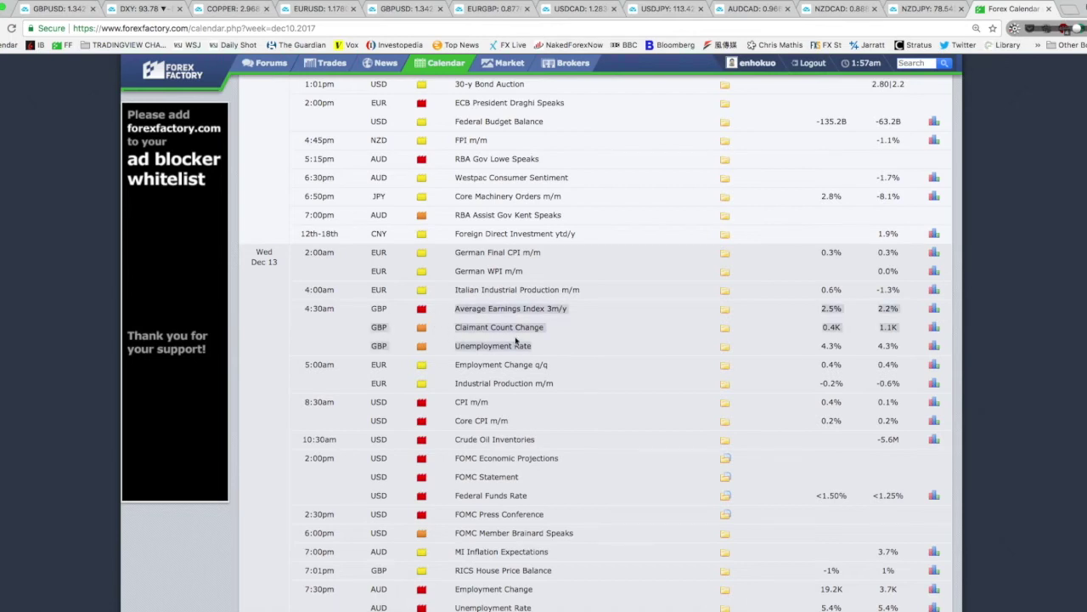
drag(595, 353, 457, 310)
click(504, 358)
drag(450, 316, 564, 351)
- Highlight Wednesday's 8:30am USD CPI m/m and Core CPI m/m, followed by the 2:00pm FOMC Economic Projections, Statement and Federal Funds Rate
scroll(629, 333, down, 3)
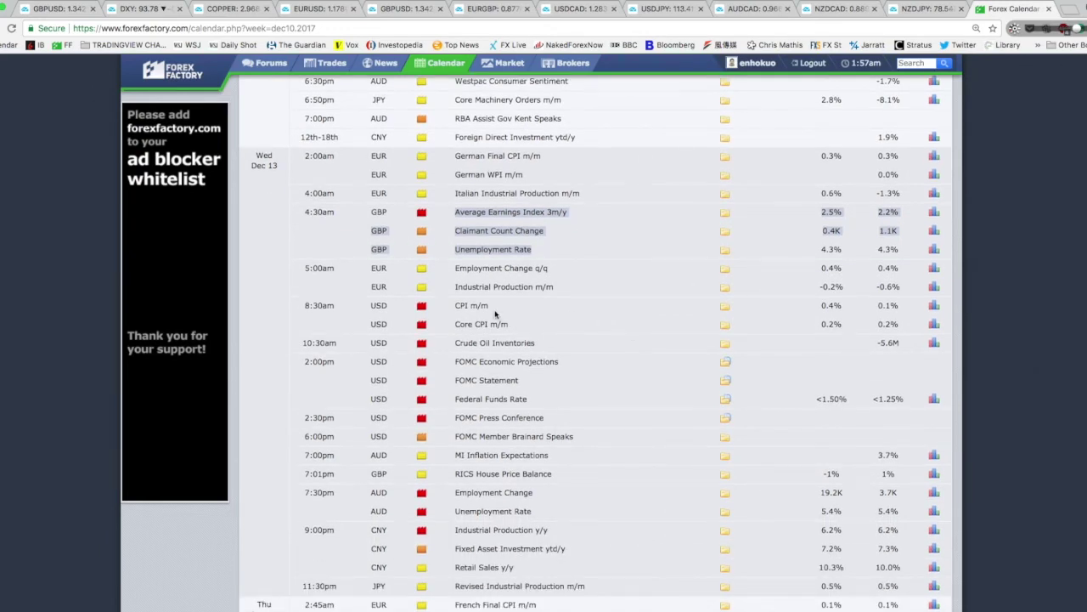
drag(454, 308, 346, 297)
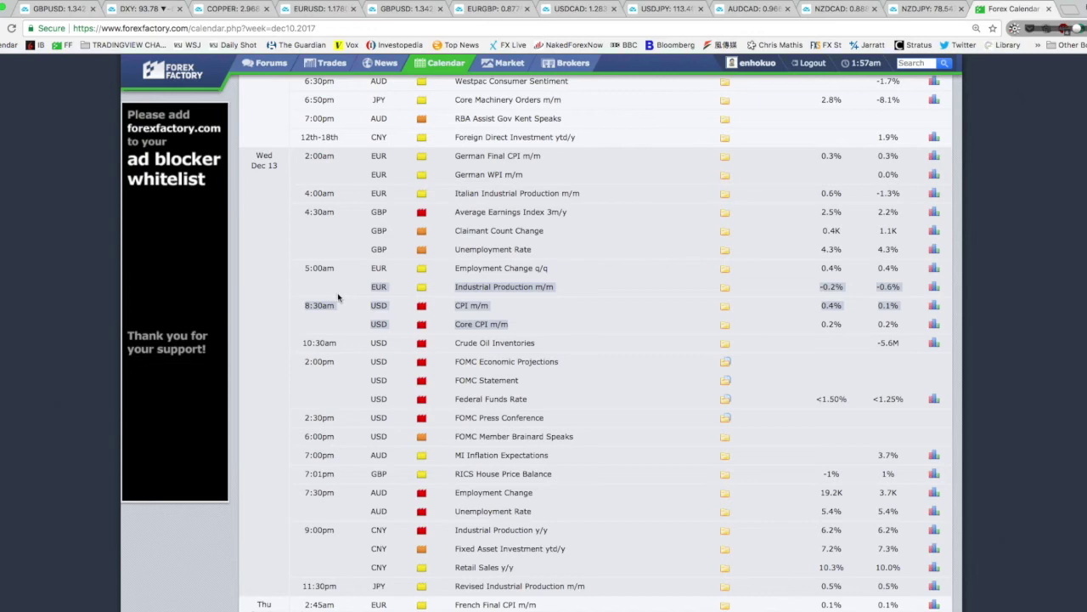
drag(453, 361, 527, 410)
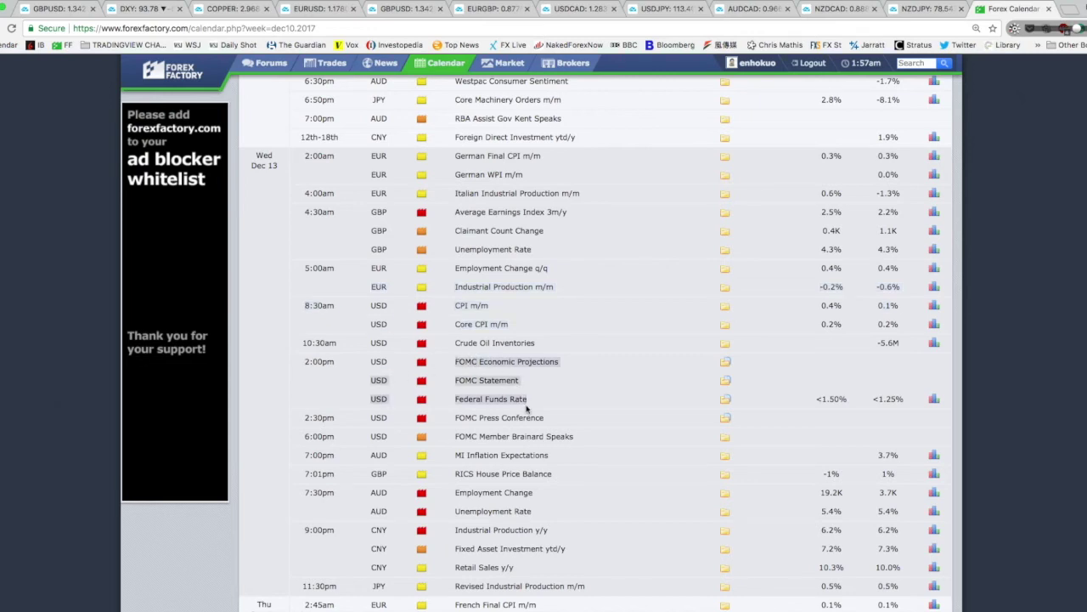
drag(509, 325, 558, 412)
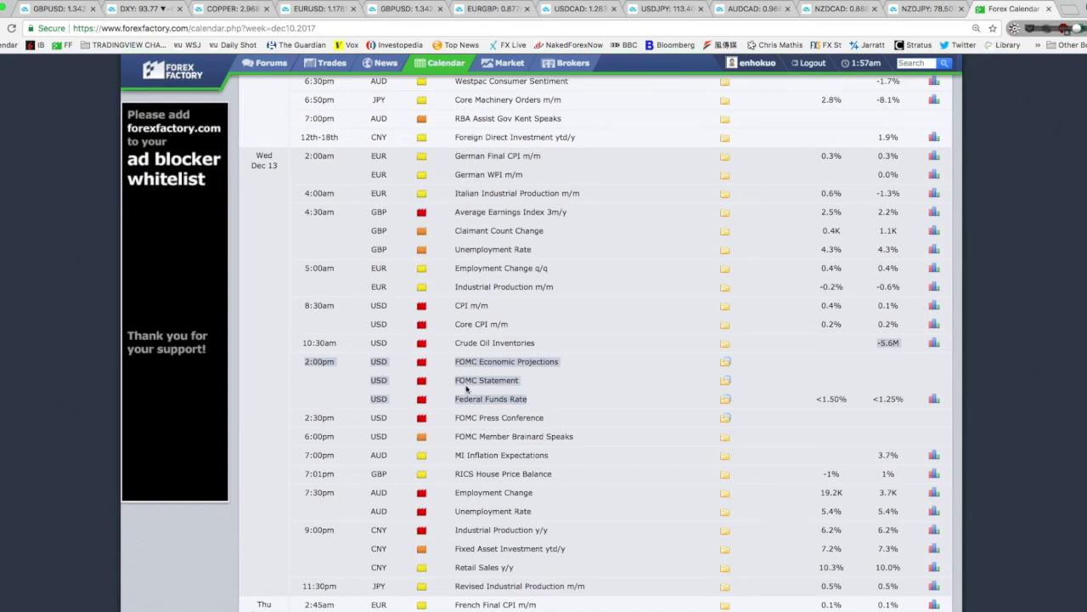
- Highlight Wednesday's 2:30pm USD FOMC Press Conference event, including its currency and time
scroll(466, 387, down, 1)
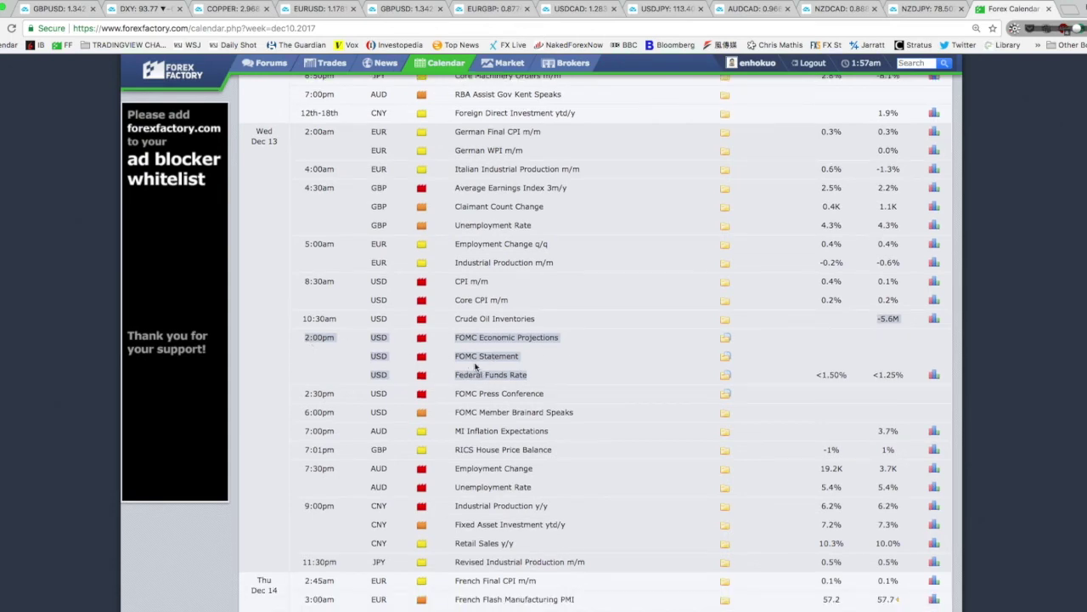
scroll(476, 367, down, 2)
drag(579, 346, 423, 349)
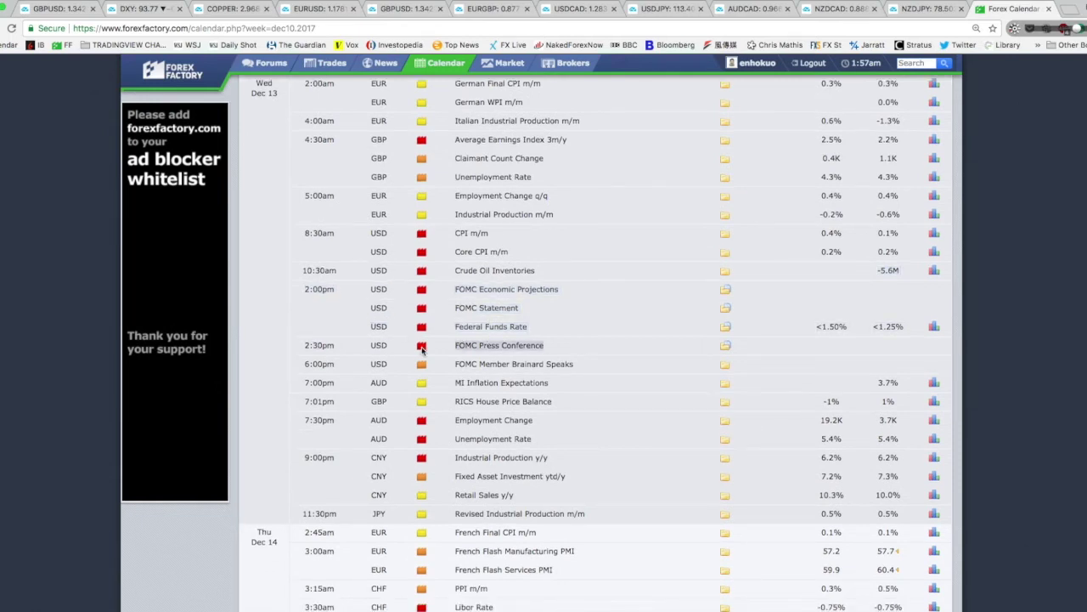
drag(561, 350, 301, 347)
click(542, 348)
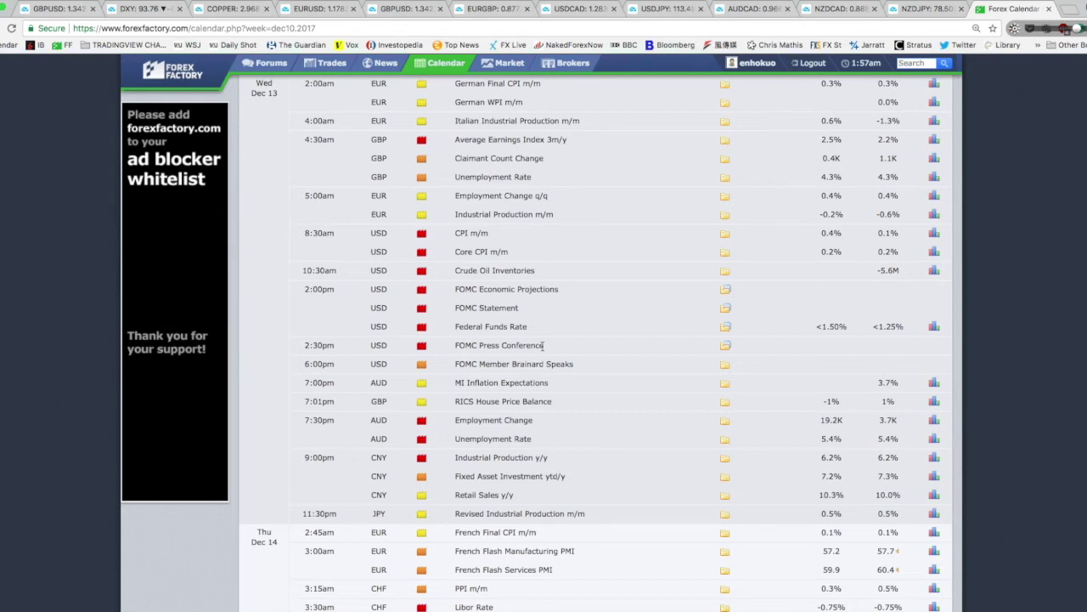
drag(542, 345, 301, 344)
- Highlight Wednesday's 2:00pm Federal Funds Rate with its forecast value, followed by the FOMC Statement event
drag(486, 327, 541, 326)
click(541, 327)
drag(843, 331, 445, 328)
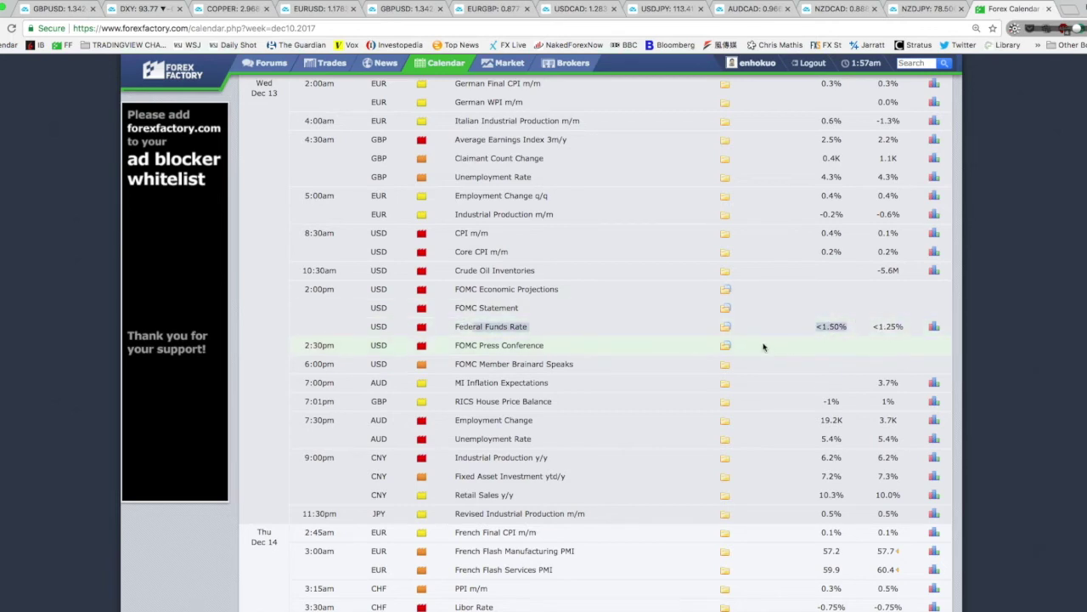
click(524, 318)
drag(524, 318, 407, 314)
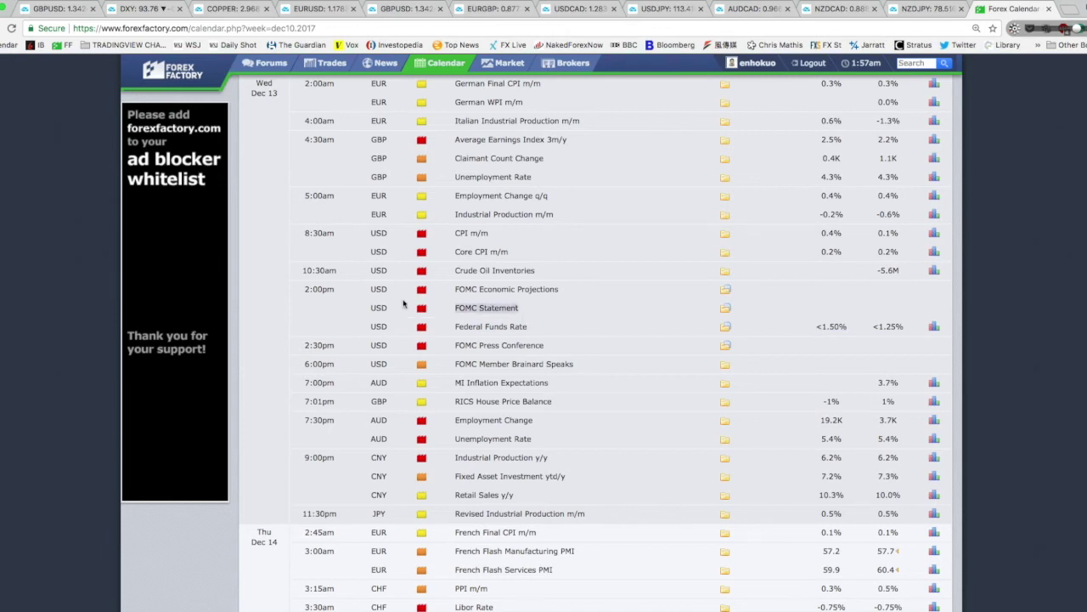
- Highlight Wednesday's FOMC Statement, followed by the 2:30pm USD FOMC Press Conference with its time and currency
drag(488, 314, 519, 311)
drag(454, 346, 302, 352)
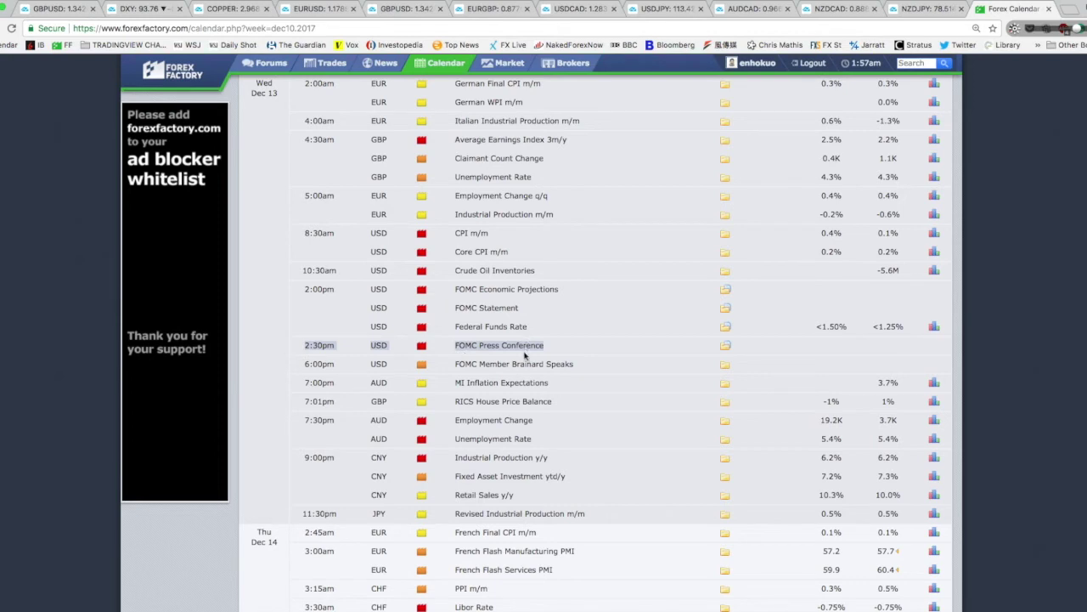
- Highlight Wednesday evening's events from the 7:30pm AUD Employment Change through the 11:30pm JPY Revised Industrial Production, then clear the highlight
scroll(519, 363, down, 2)
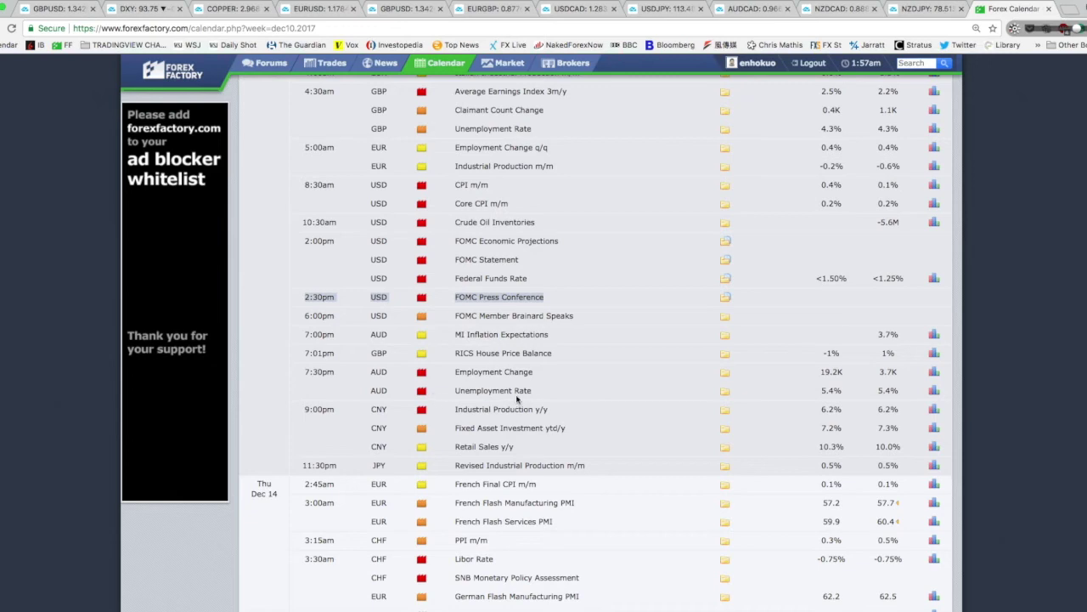
scroll(517, 399, down, 5)
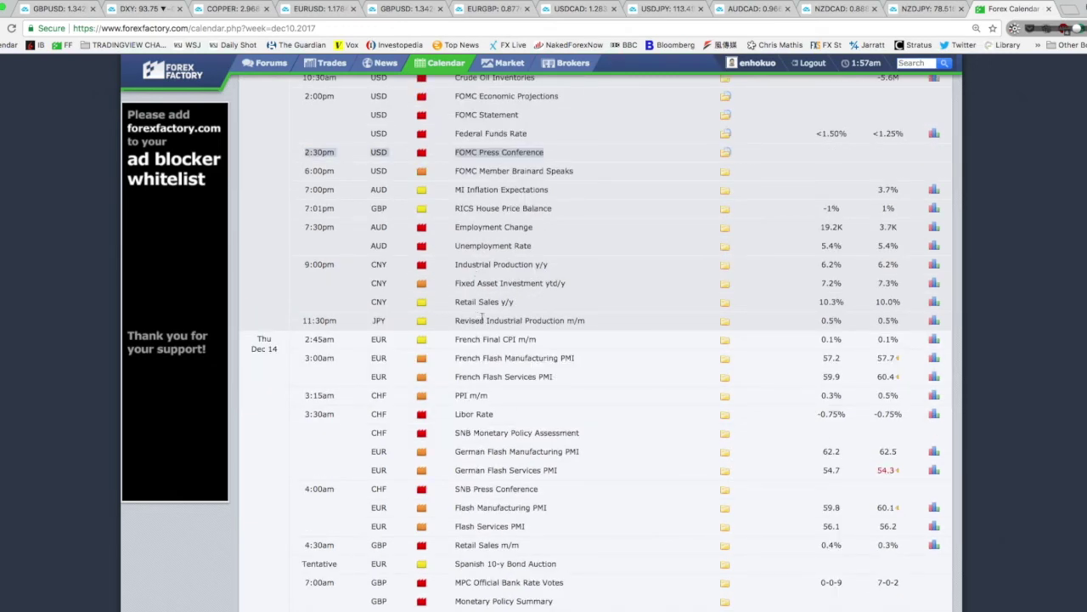
drag(454, 227, 894, 321)
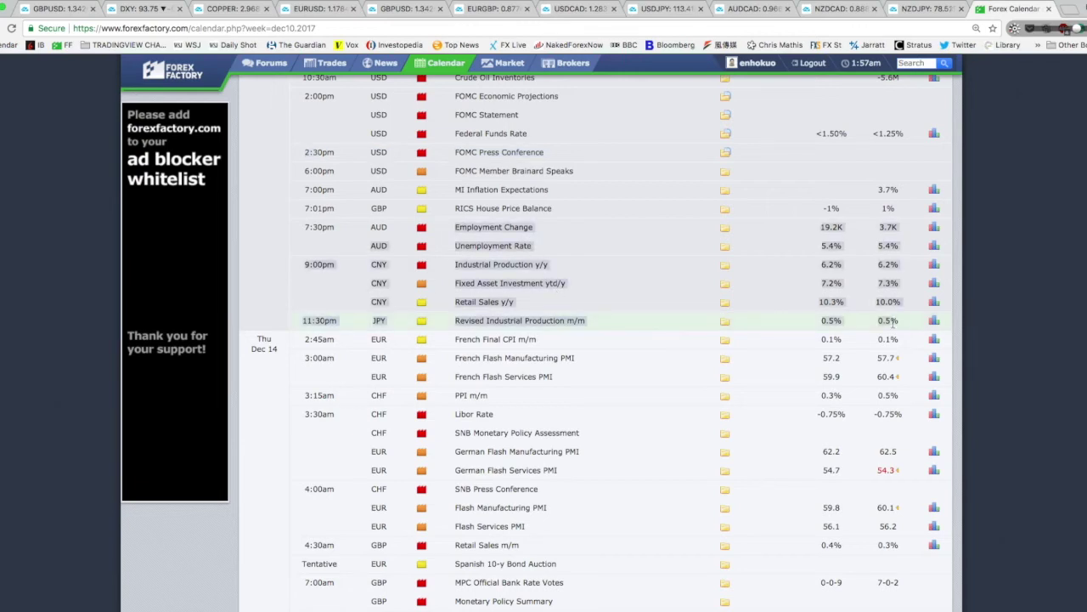
click(439, 257)
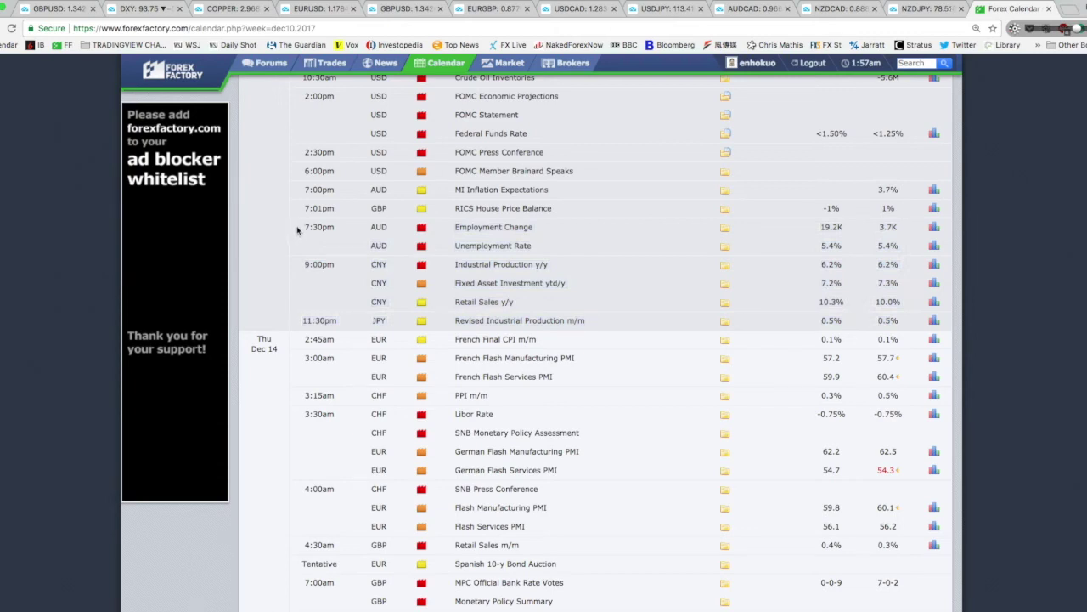
- Highlight Wednesday's 7:30pm AUD Employment Change and Unemployment Rate rows, then clear the highlight
drag(297, 228, 598, 299)
click(594, 293)
drag(502, 224, 561, 255)
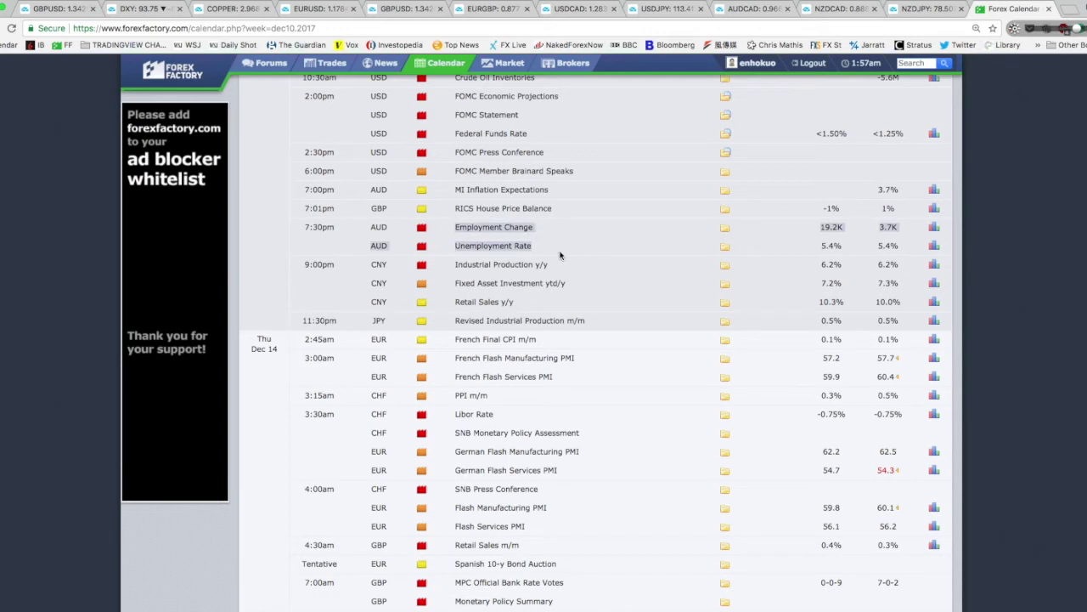
click(557, 252)
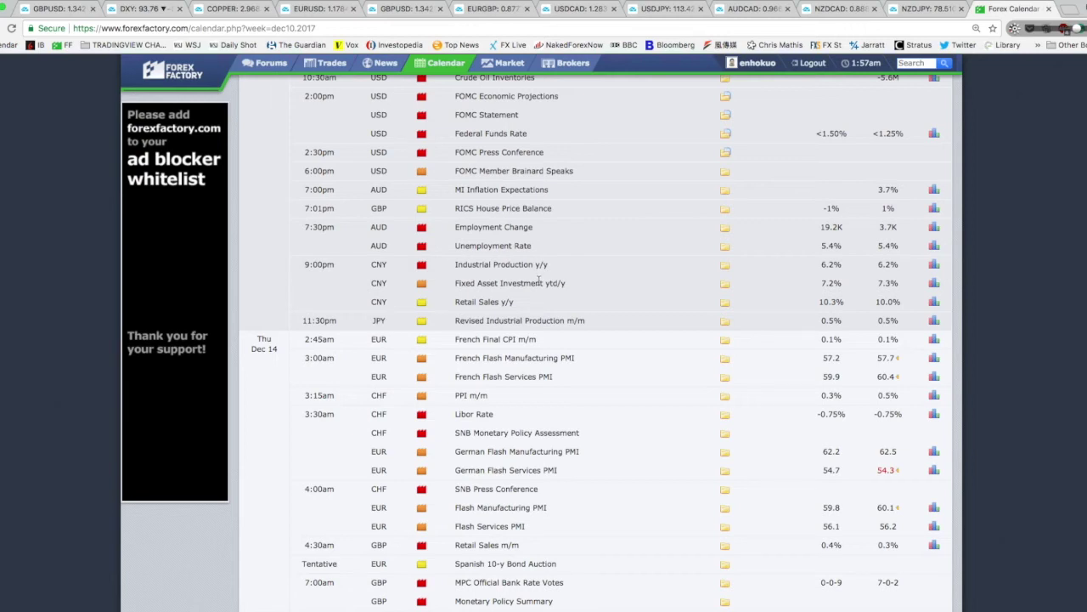
- Highlight Thursday's early events from French Final CPI m/m onward, followed by the CHF SNB Monetary Policy Assessment alone
scroll(537, 339, down, 3)
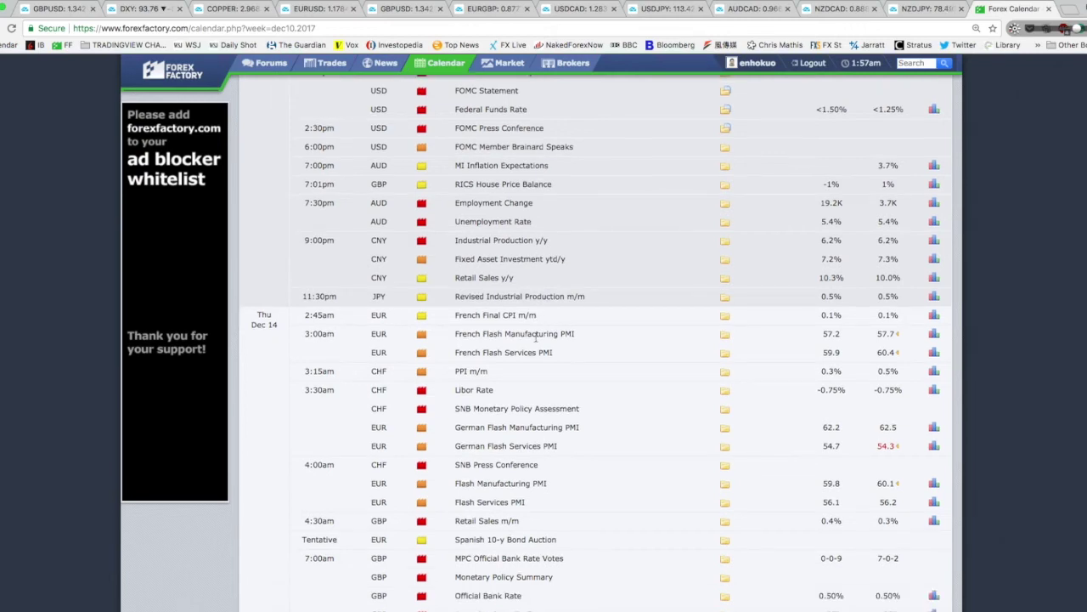
drag(457, 243, 583, 349)
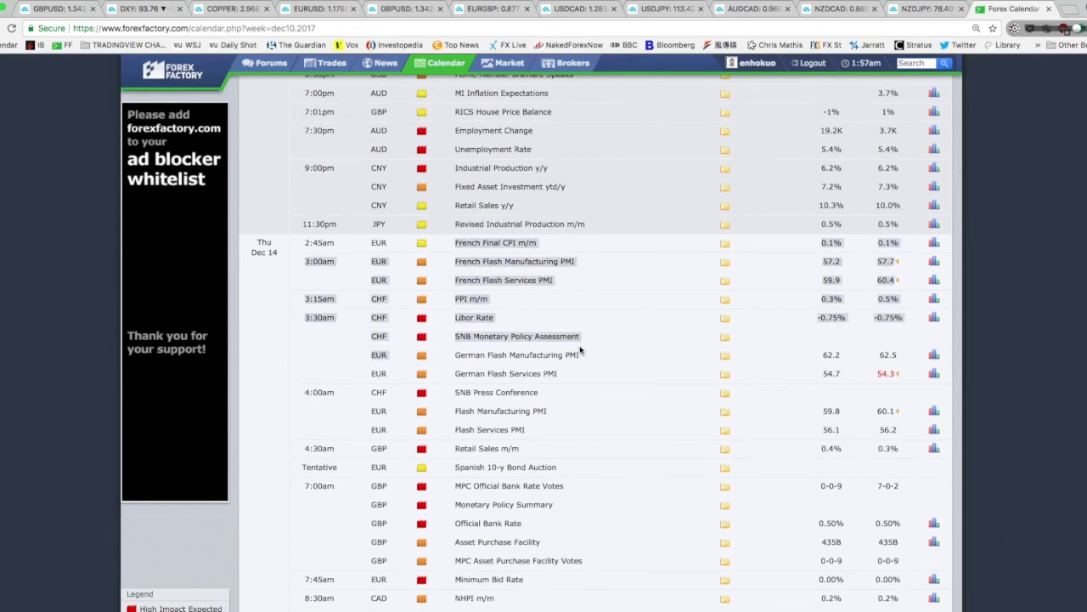
click(565, 344)
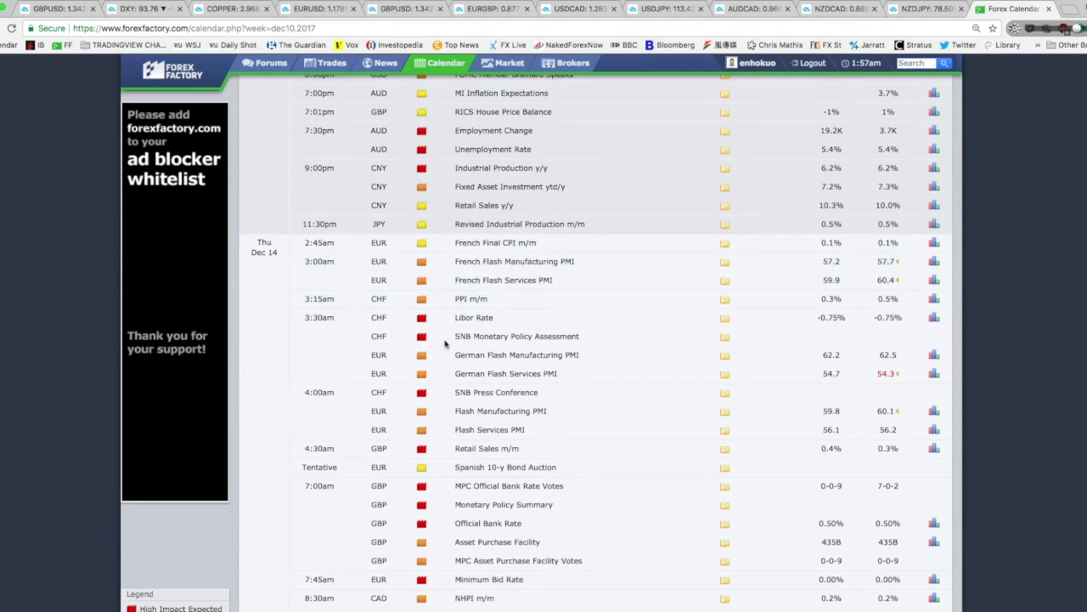
drag(448, 341, 359, 334)
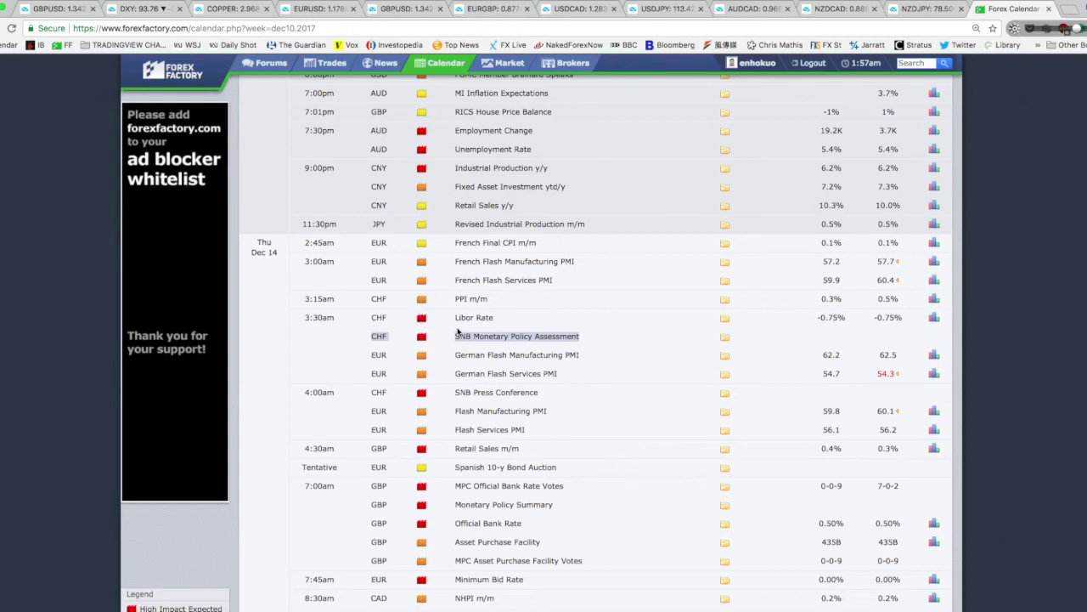
- Highlight Thursday's 7:00am GBP events from MPC Official Bank Rate Votes through MPC Asset Purchase Facility Votes, then clear the highlight
scroll(457, 332, down, 1)
scroll(457, 328, down, 3)
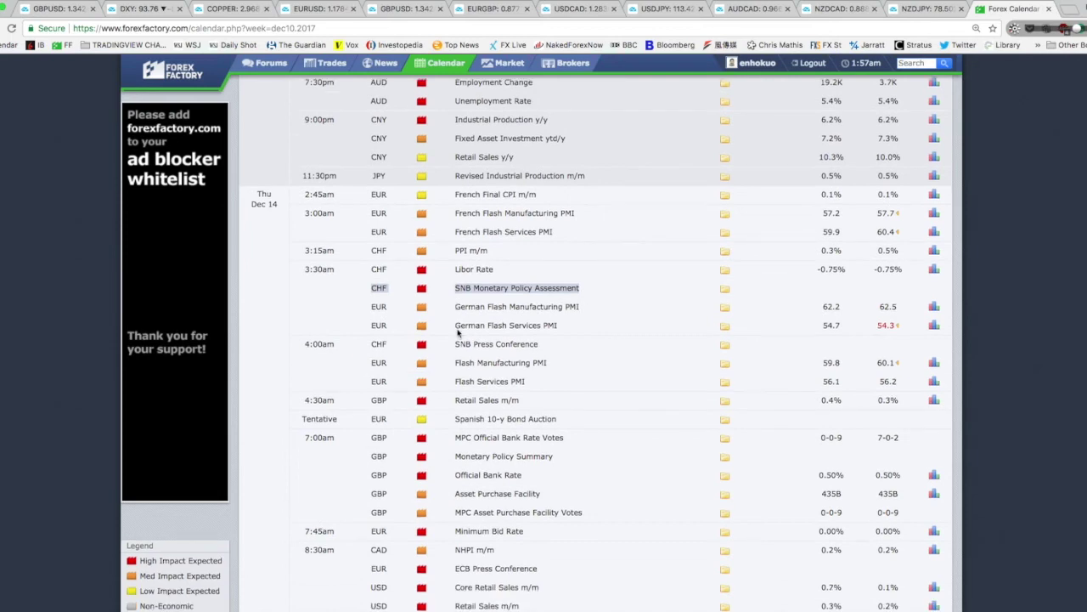
scroll(457, 328, down, 2)
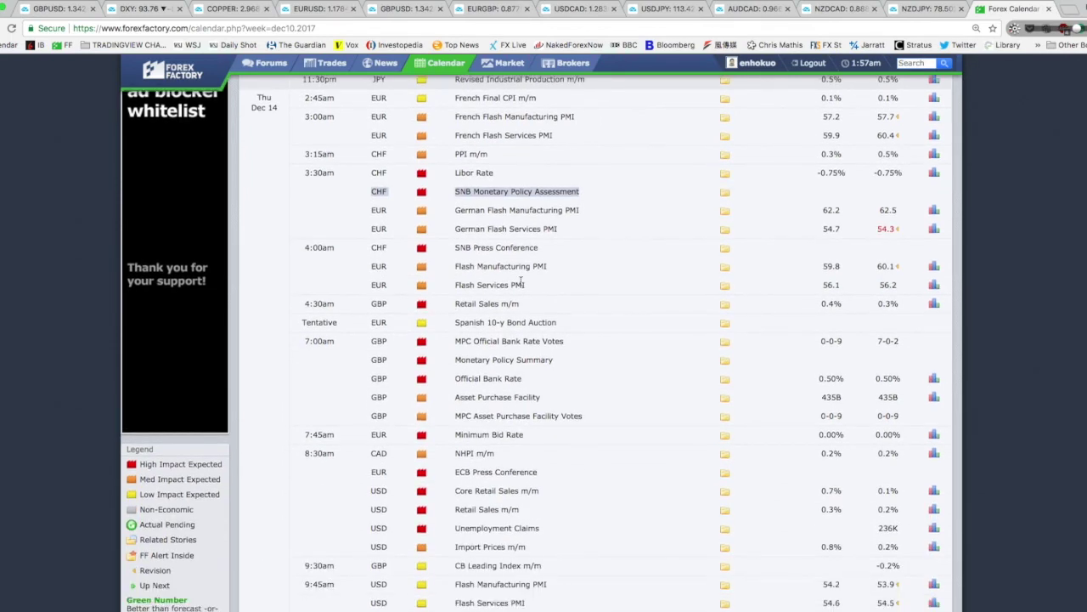
scroll(493, 302, down, 3)
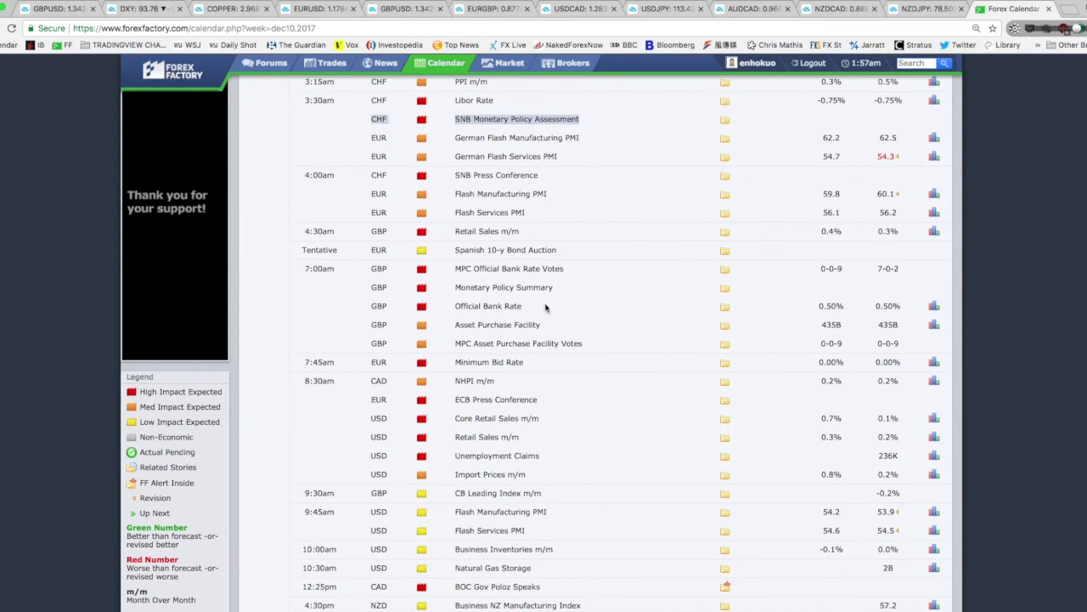
drag(586, 345, 327, 266)
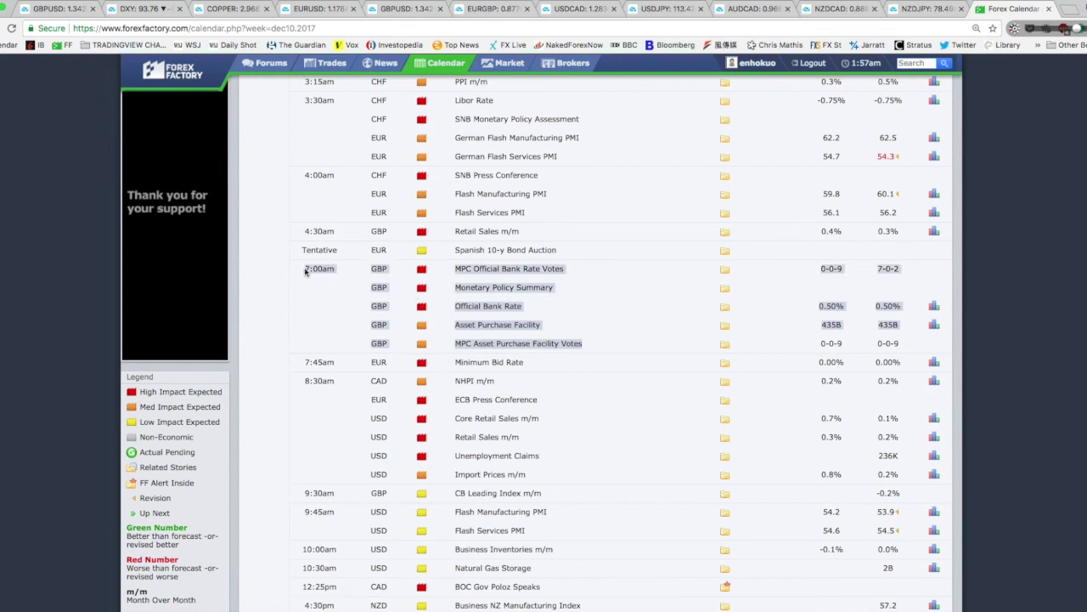
click(321, 268)
click(750, 309)
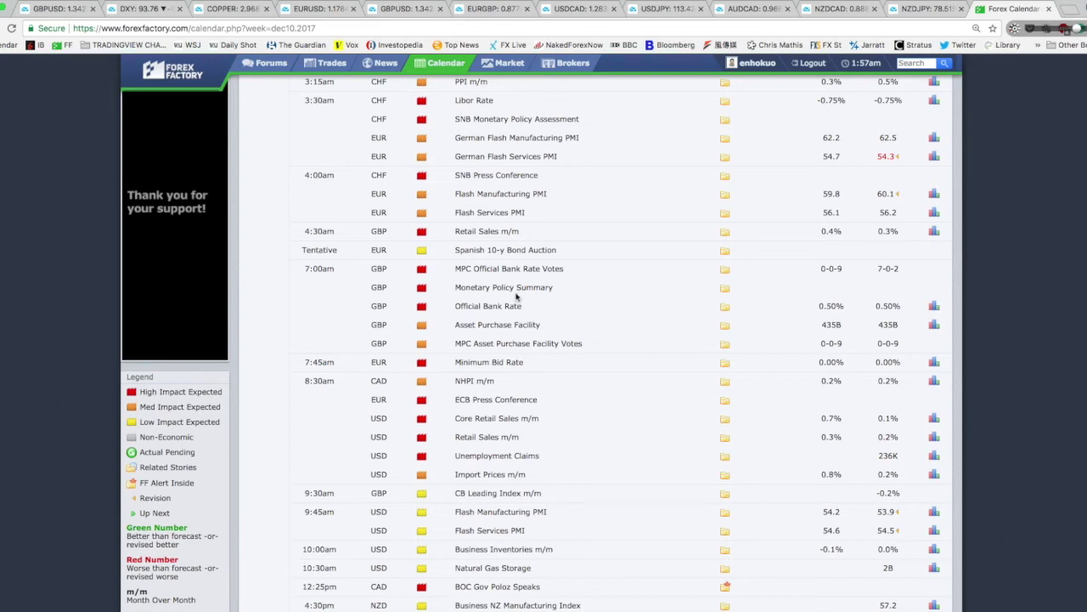
- Highlight Thursday's 7:00am GBP Monetary Policy Summary event
scroll(518, 327, up, 3)
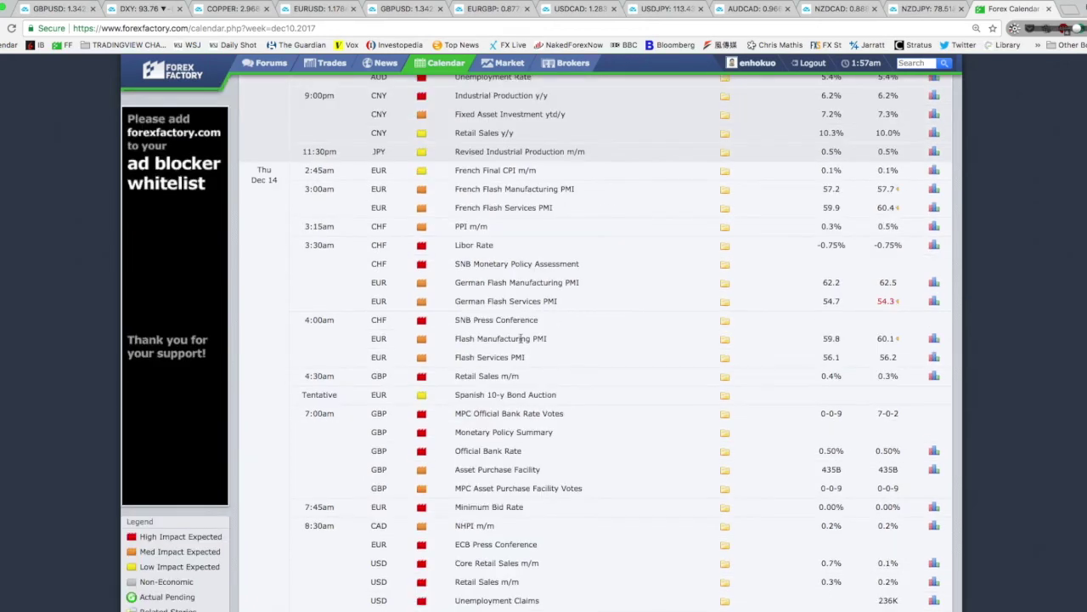
scroll(521, 338, down, 1)
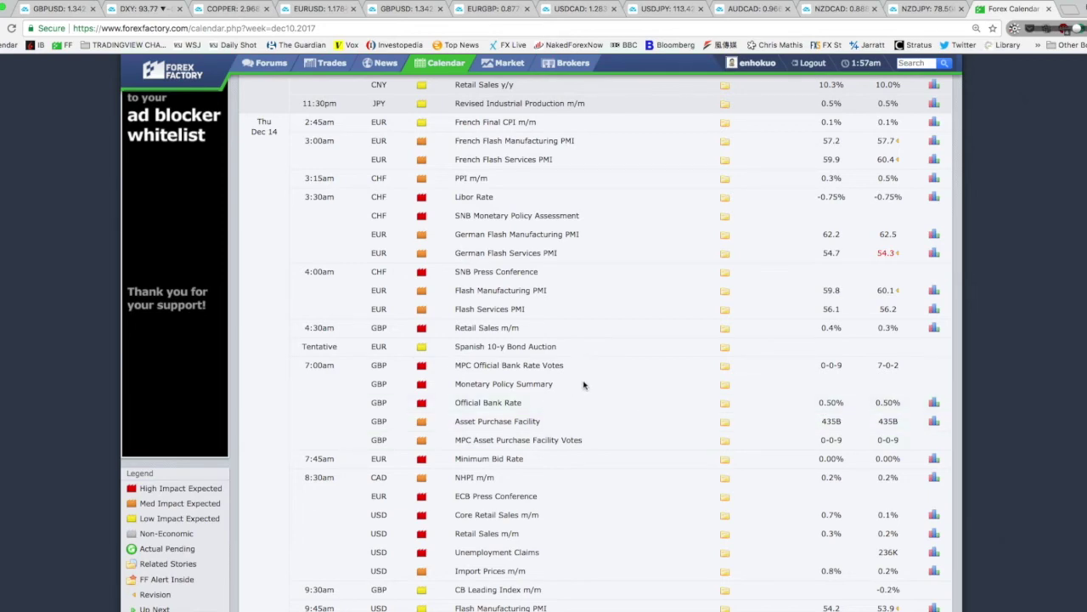
drag(584, 384, 456, 383)
click(456, 382)
drag(570, 390, 471, 387)
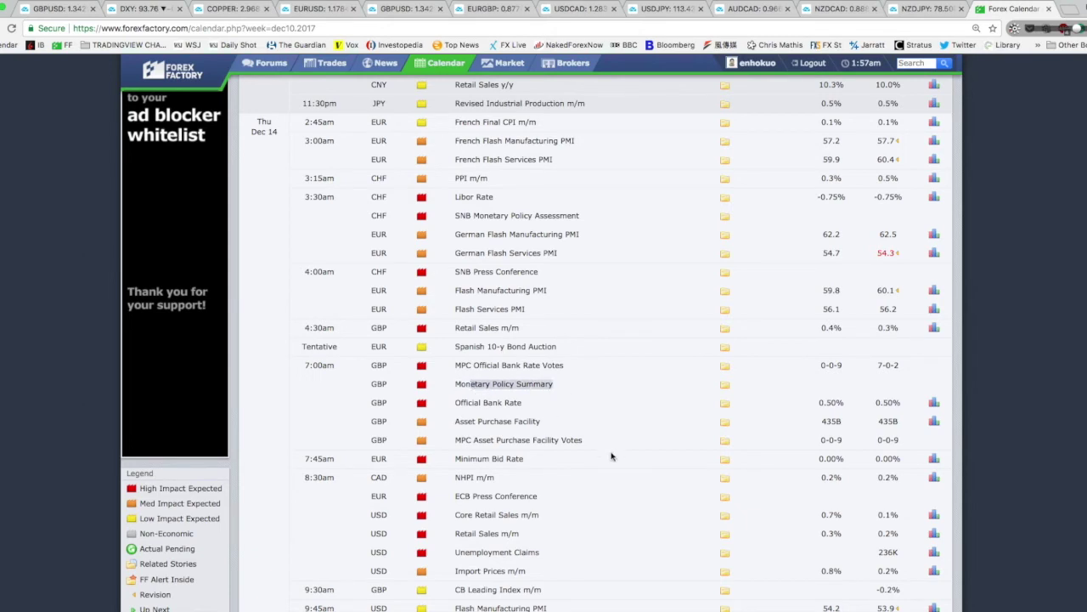
- Highlight the full block of Thursday's five 7:00am GBP events again, including their forecast and previous values, then clear the highlight
drag(902, 448, 357, 366)
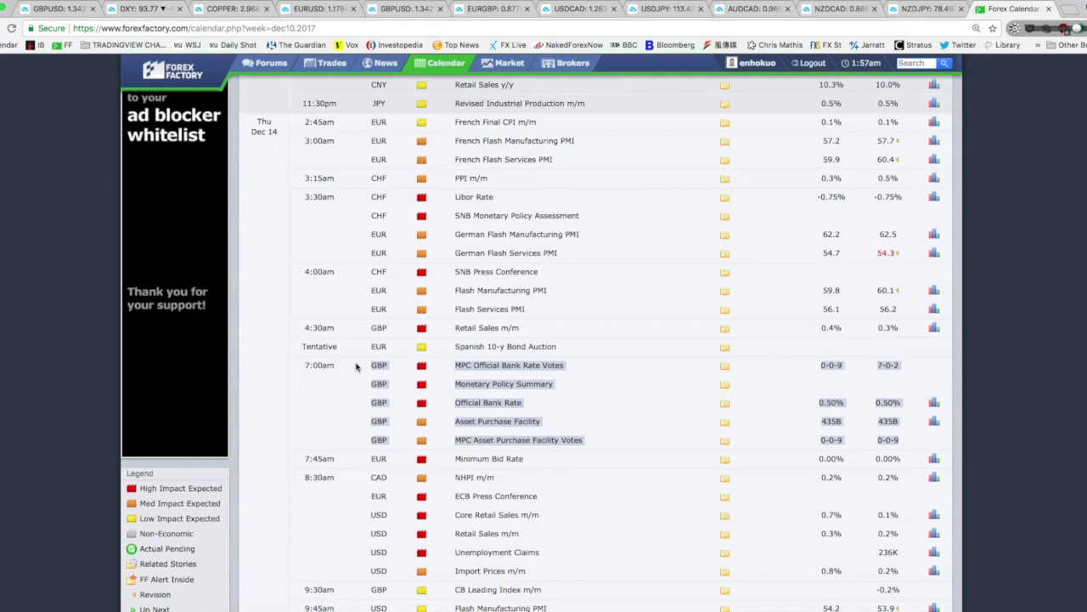
click(465, 363)
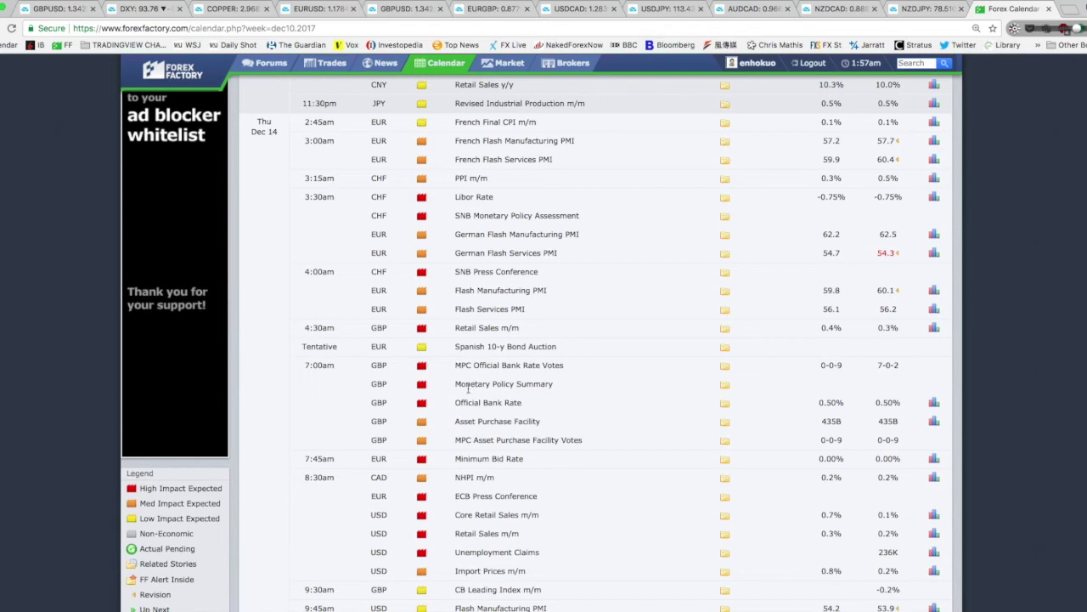
drag(604, 439, 441, 366)
click(441, 365)
drag(456, 364, 687, 427)
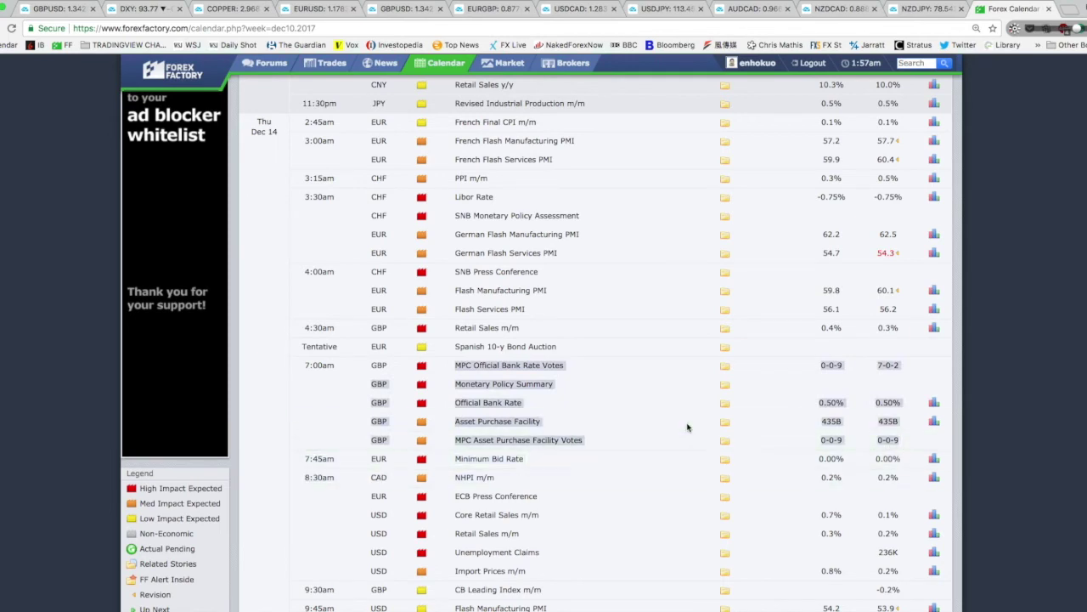
click(637, 419)
drag(355, 366, 609, 440)
click(610, 440)
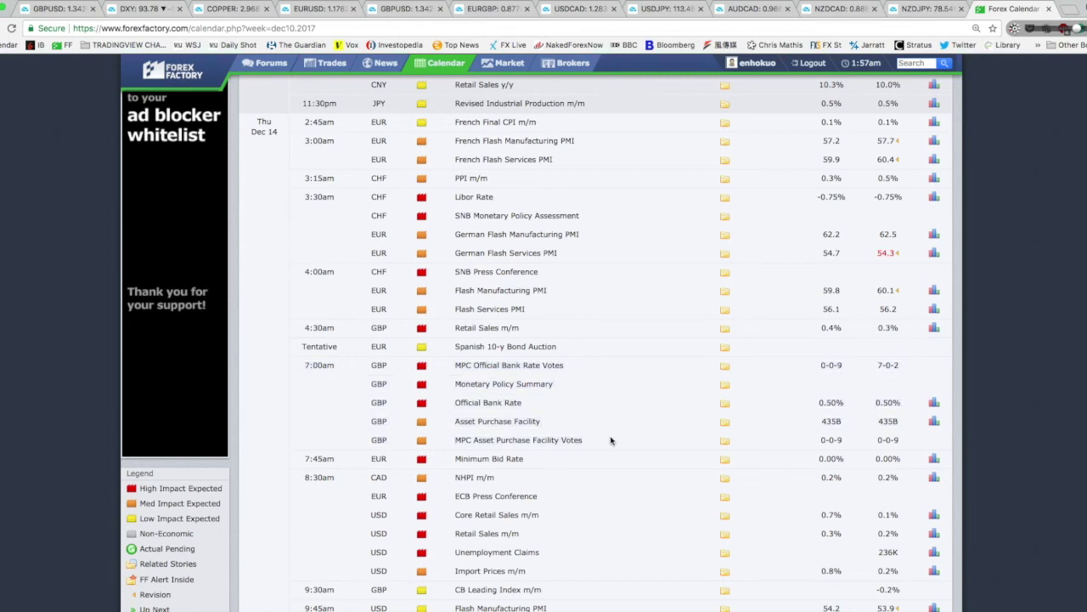
- Return to Tuesday's 4:30am GBP CPI y/y and highlight it with its forecast and previous values
scroll(610, 440, up, 5)
scroll(610, 440, up, 7)
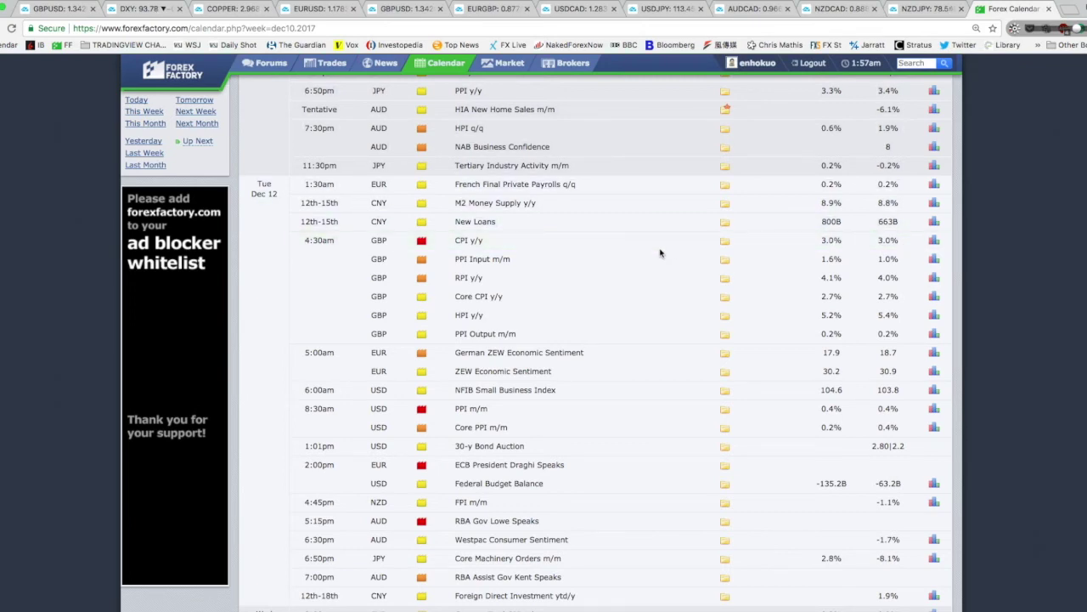
drag(445, 239, 910, 237)
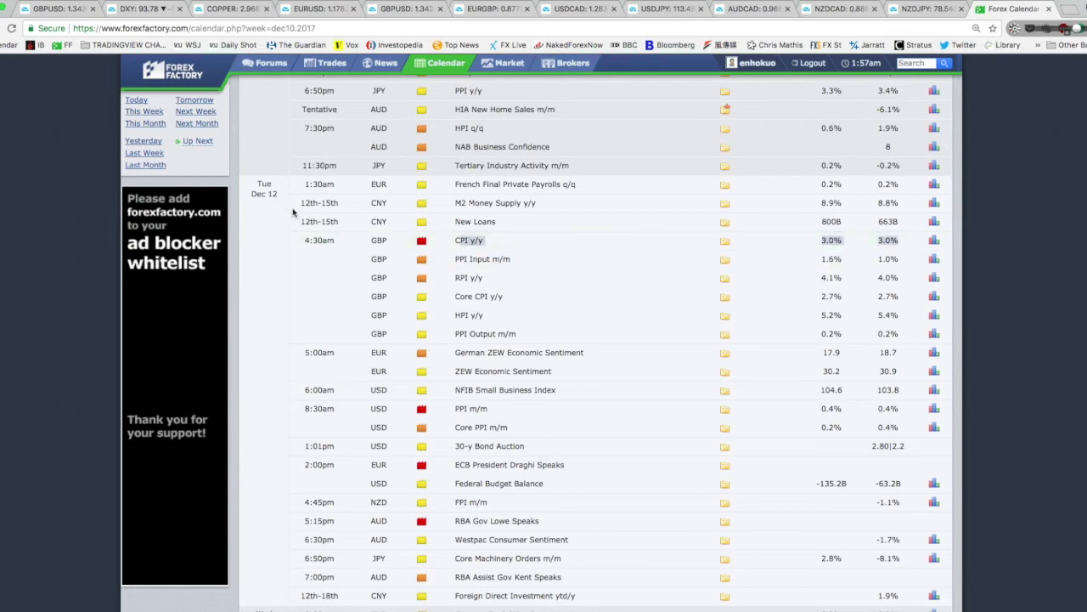
- Highlight Thursday's 7:45am EUR Minimum Bid Rate event
scroll(510, 387, down, 10)
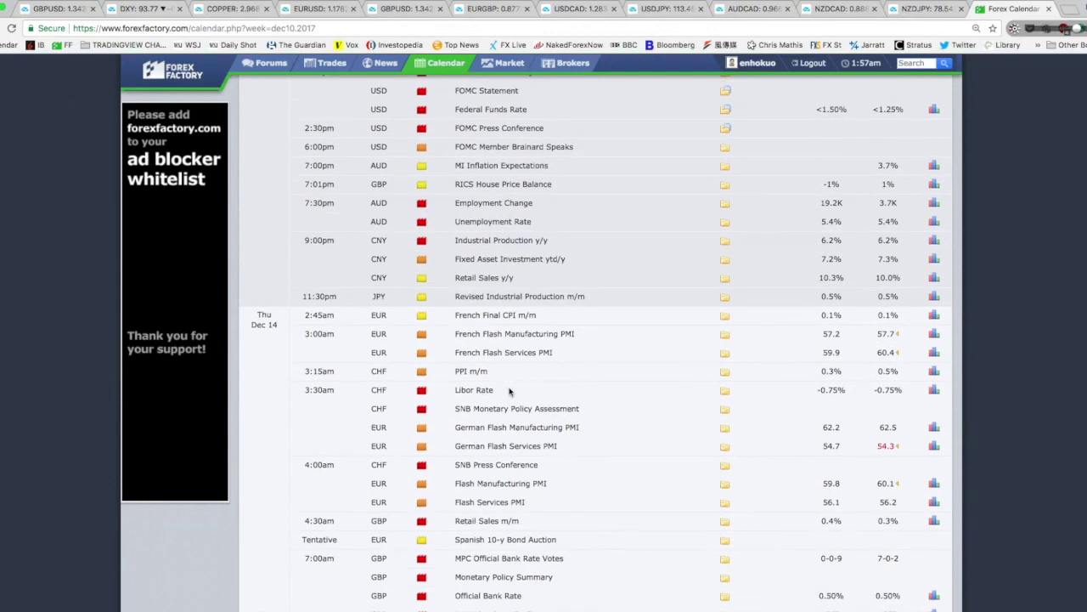
scroll(510, 390, down, 5)
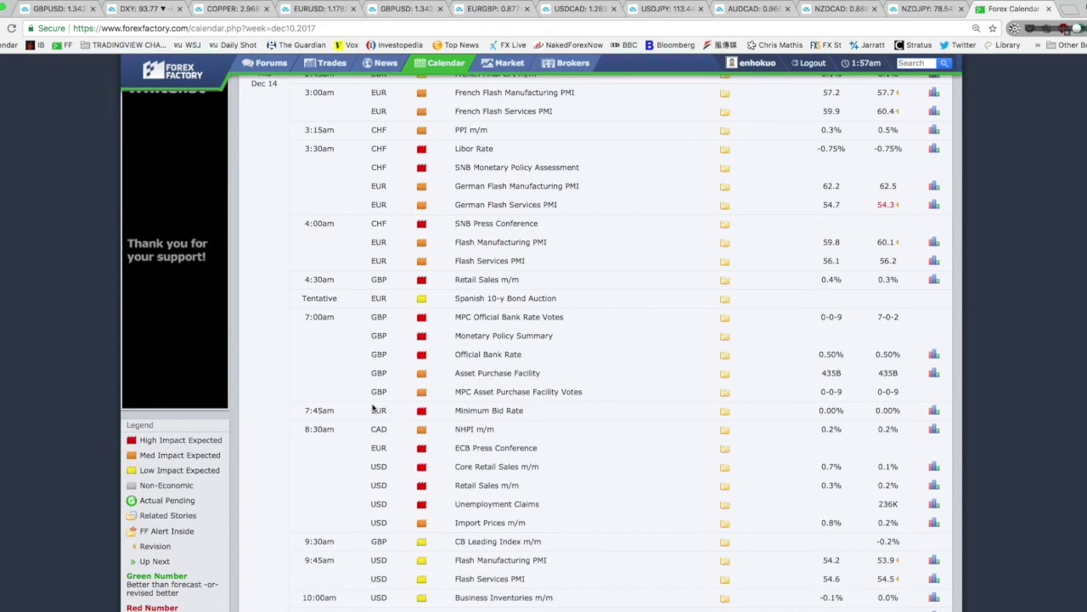
drag(552, 416, 403, 406)
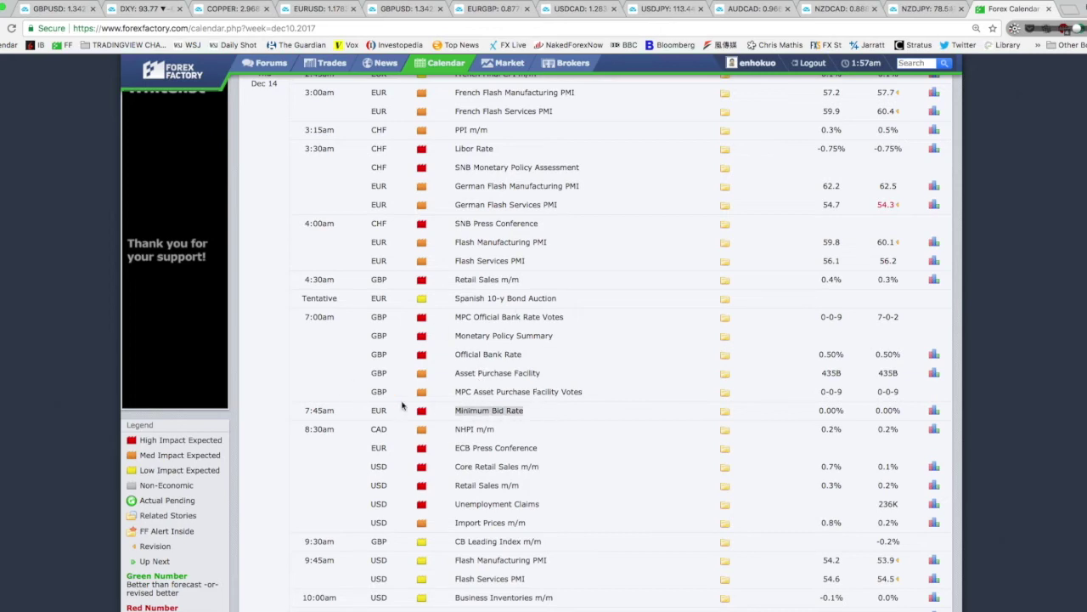
click(538, 438)
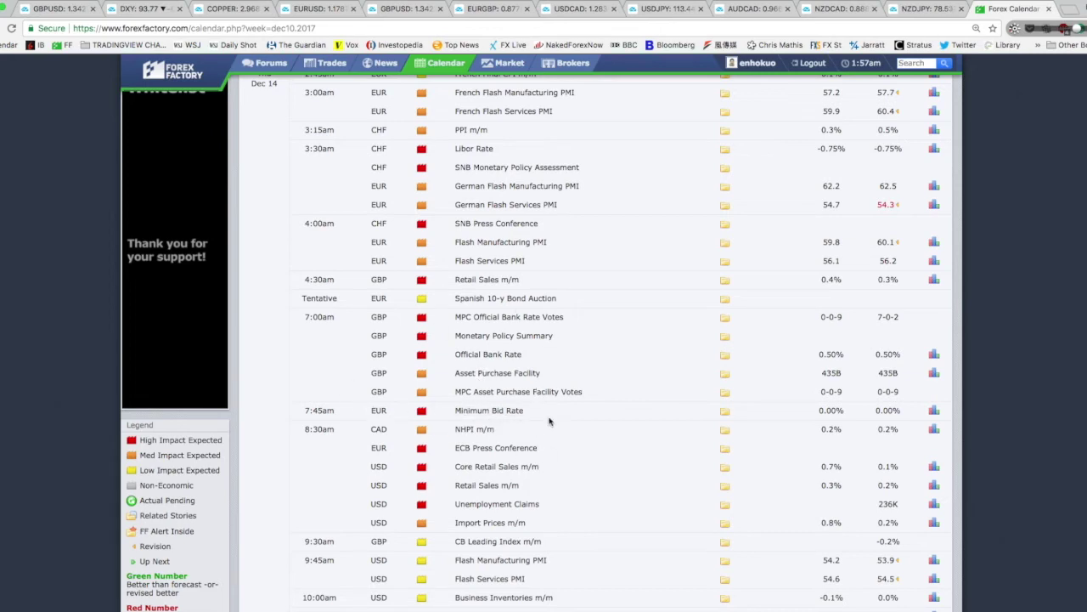
drag(552, 421, 474, 429)
scroll(463, 426, down, 1)
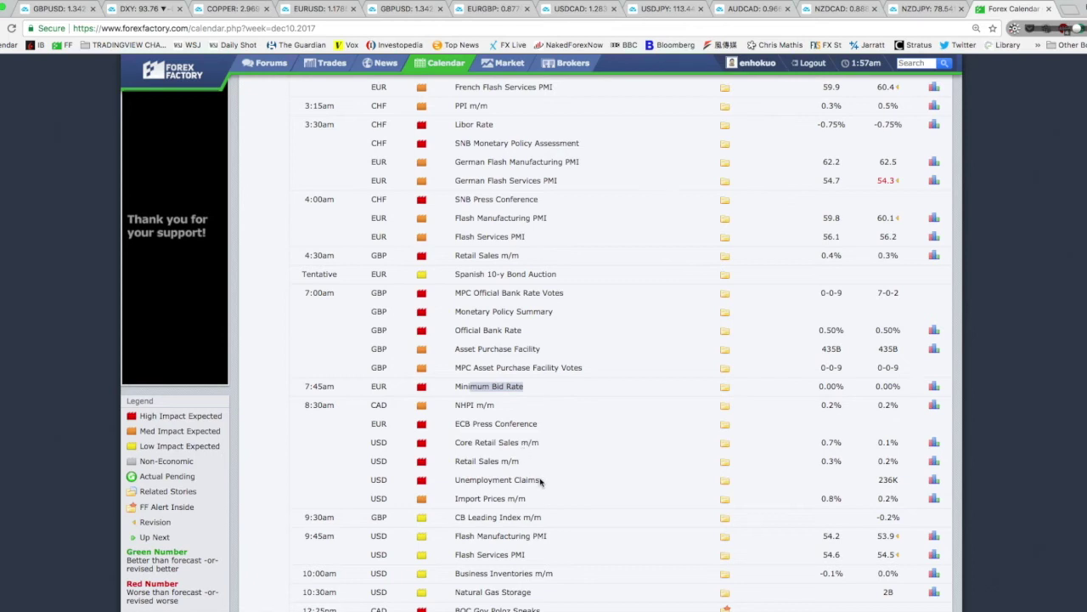
- Look back over the Monday to Wednesday events and highlight Wednesday's 2:30pm FOMC Press Conference again
scroll(541, 483, up, 10)
scroll(541, 484, up, 15)
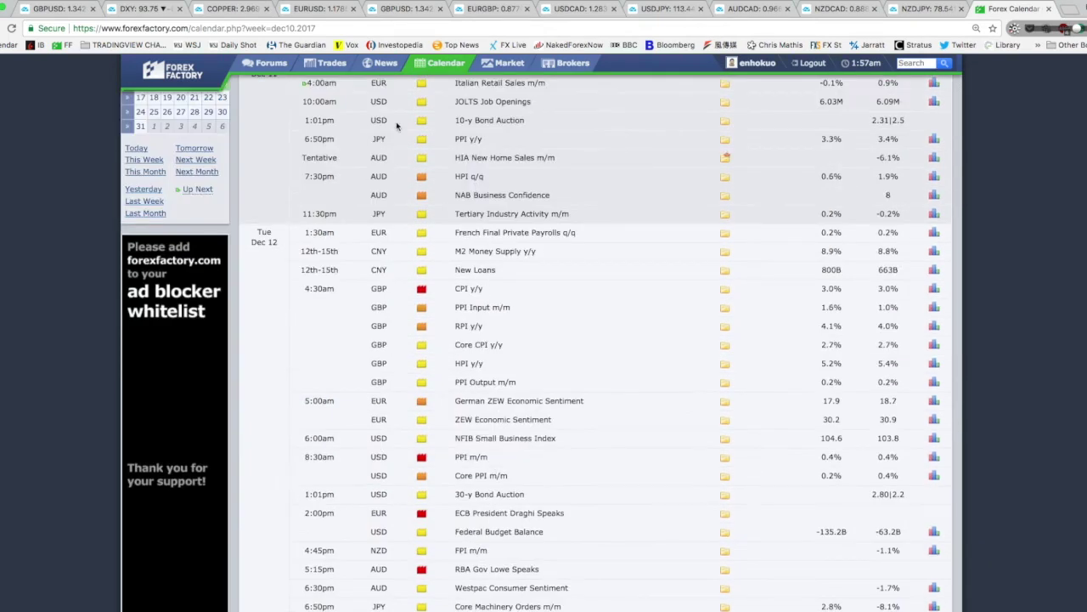
scroll(554, 365, up, 2)
scroll(554, 365, down, 8)
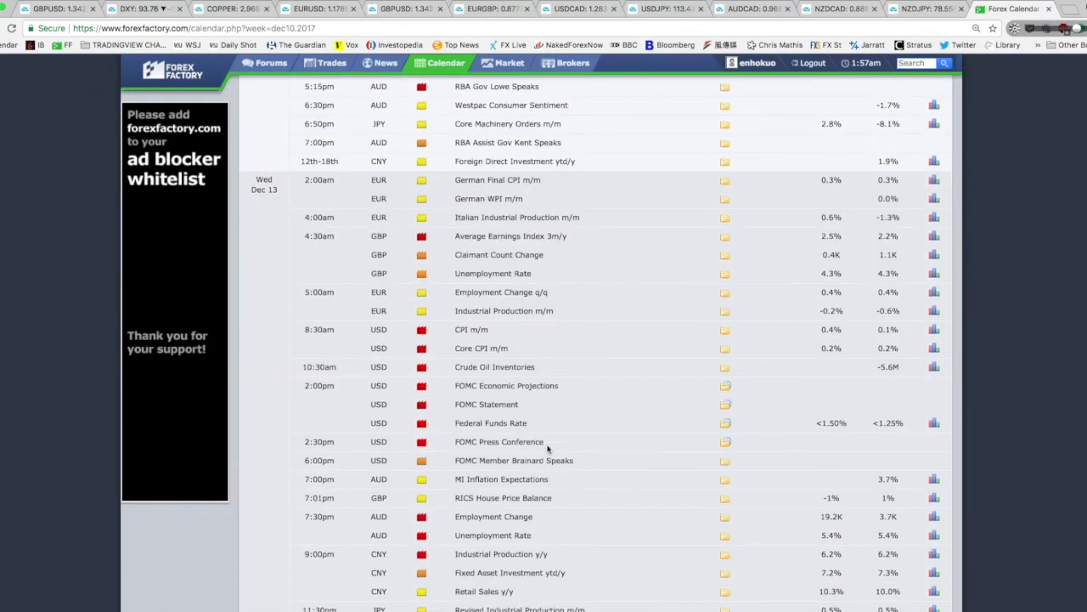
scroll(655, 485, up, 6)
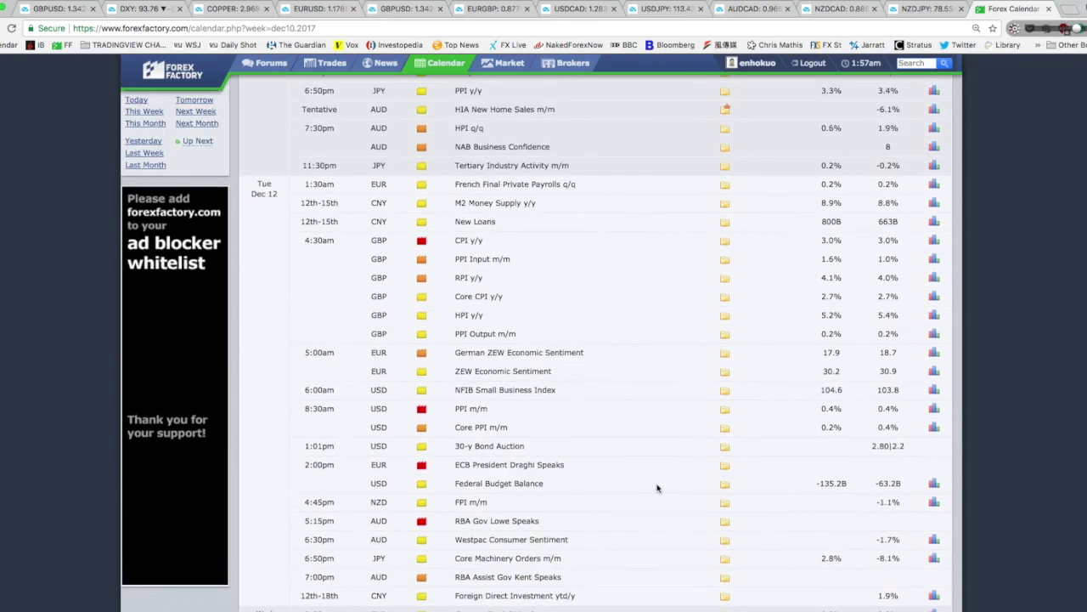
scroll(656, 488, down, 2)
scroll(657, 489, down, 6)
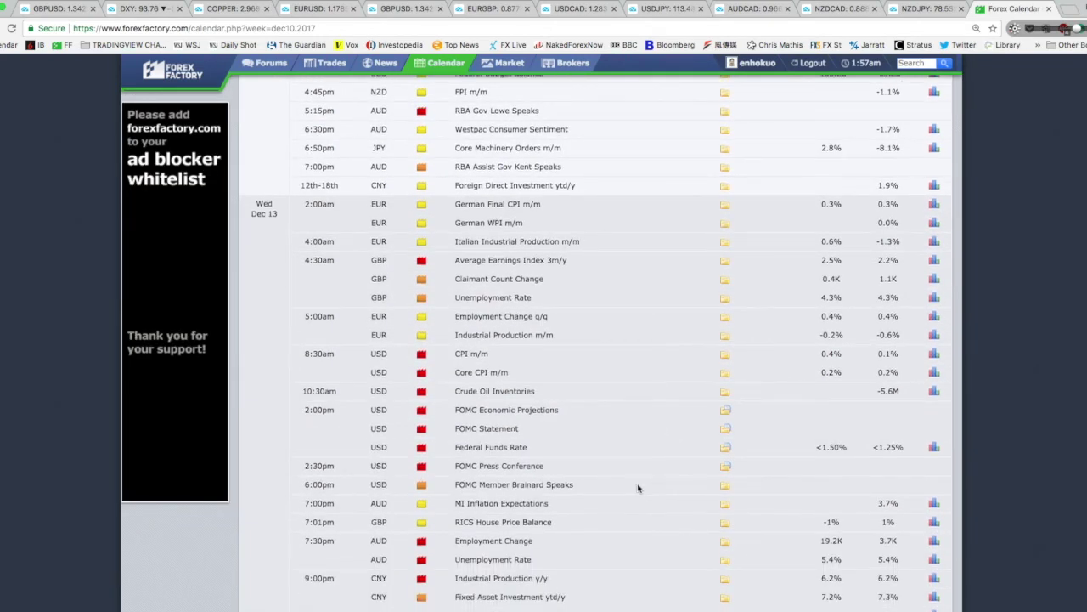
drag(443, 465, 563, 473)
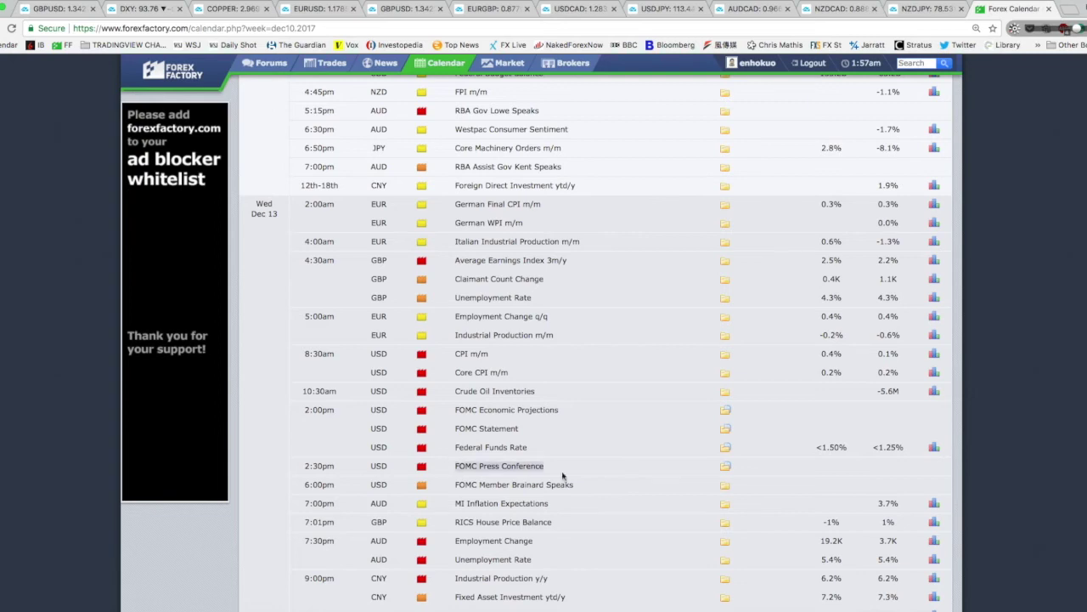
- Highlight Thursday's 3:30am CHF Libor Rate event and the block of 7:00am GBP events, then clear the highlight
scroll(564, 477, down, 5)
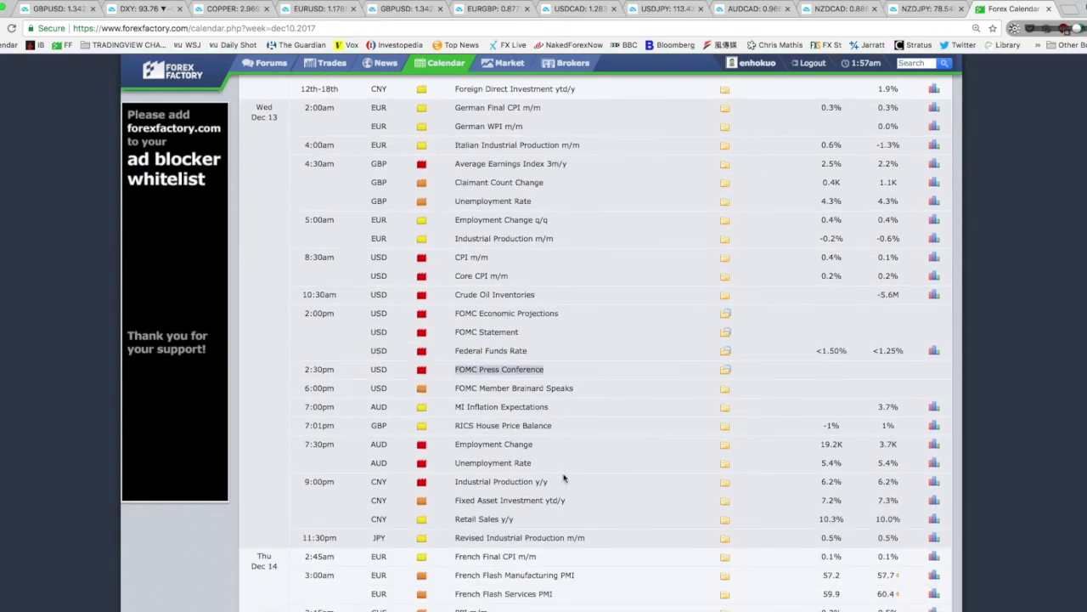
drag(453, 486, 508, 496)
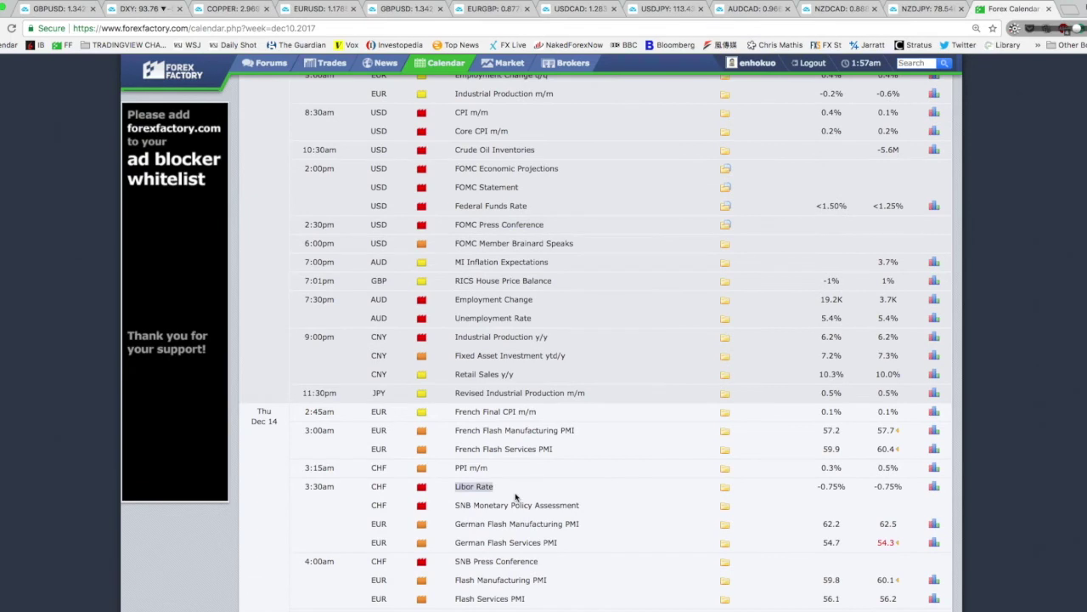
scroll(508, 494, down, 5)
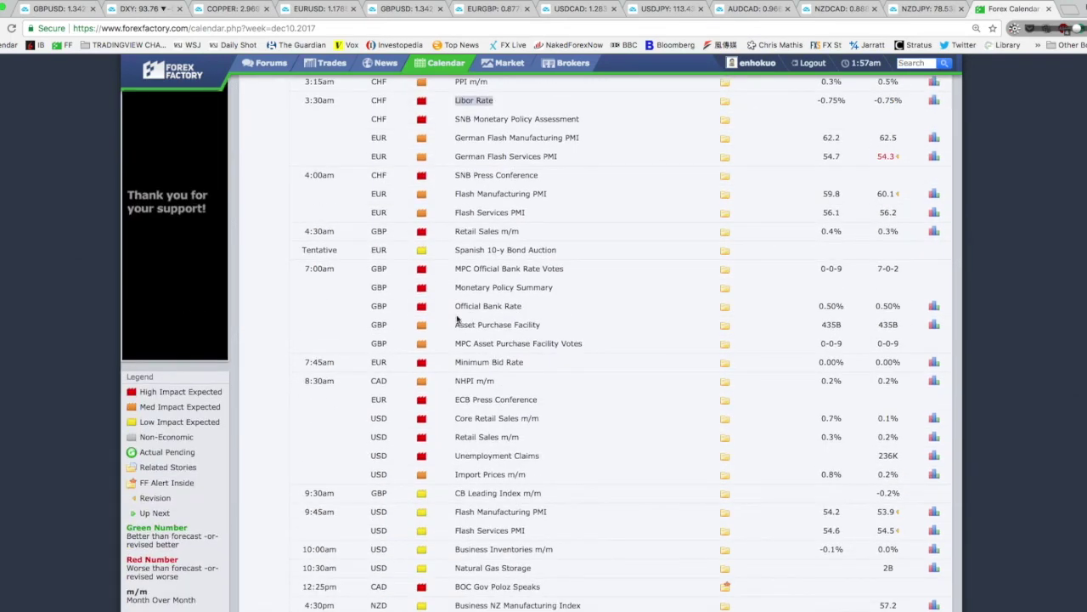
drag(443, 270, 600, 348)
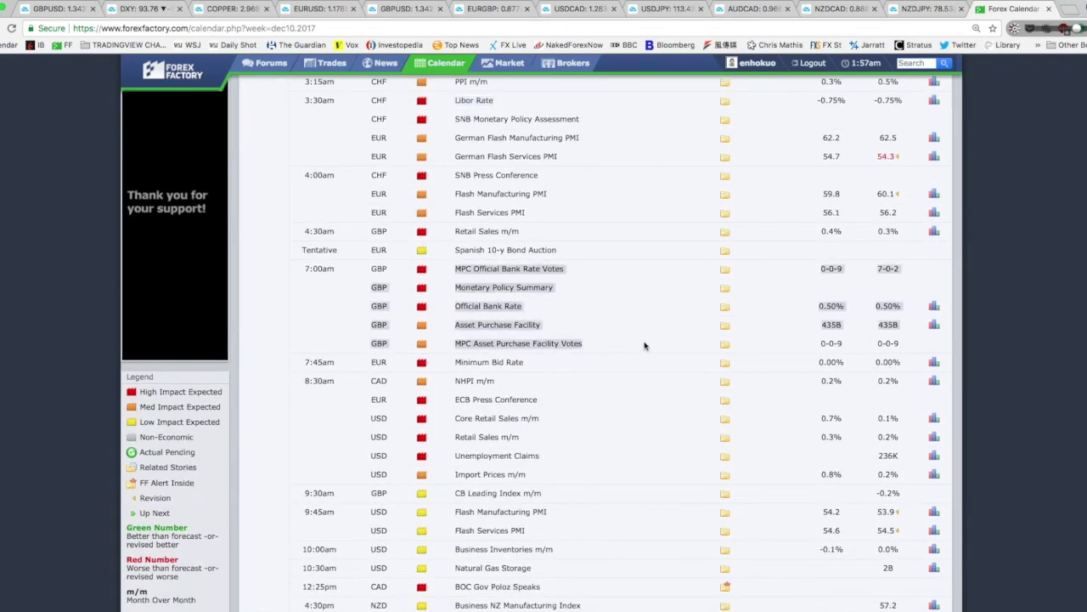
click(564, 374)
- Highlight Thursday's 8:30am USD Core Retail Sales m/m and Retail Sales m/m events
scroll(519, 399, down, 3)
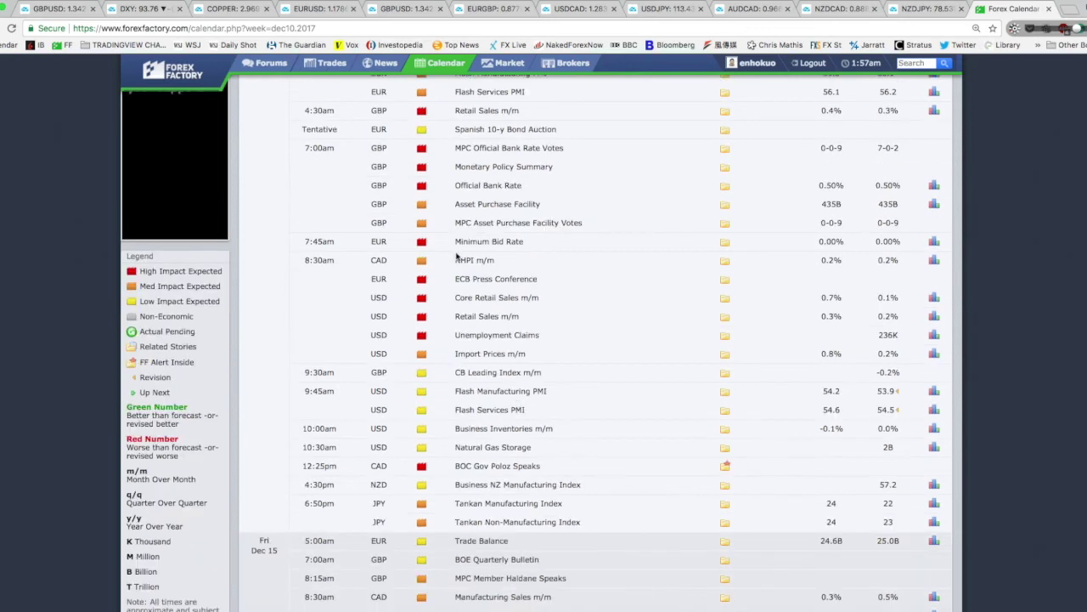
drag(495, 279, 541, 344)
click(576, 317)
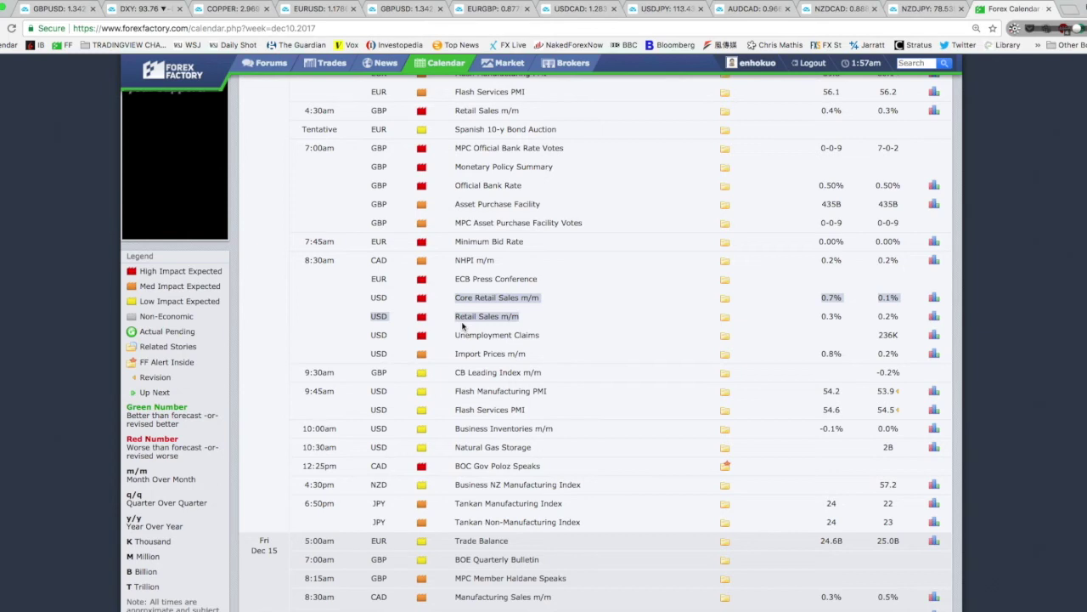
drag(455, 316, 523, 320)
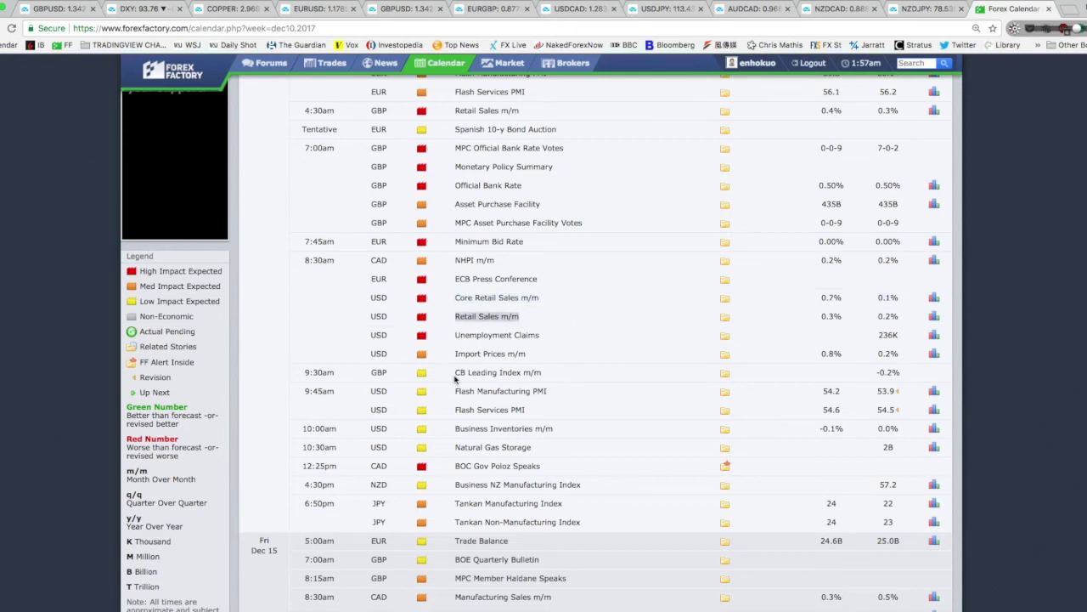
- Highlight Thursday's 12:25pm CAD BOC Gov Poloz Speaks event together with its time and currency
scroll(455, 379, down, 1)
drag(468, 301, 257, 422)
click(566, 417)
click(377, 422)
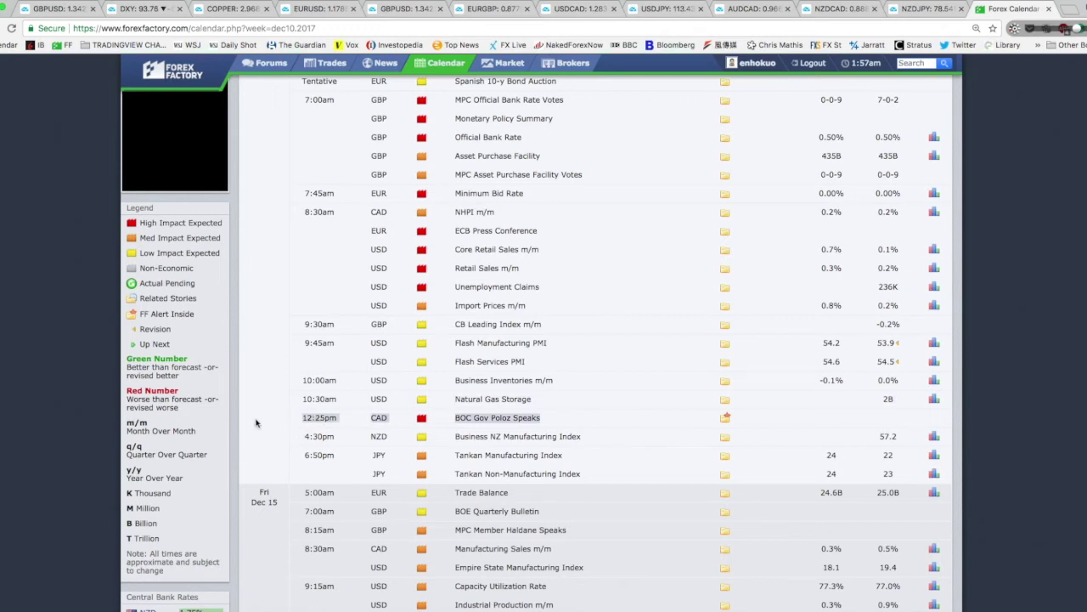
click(535, 423)
drag(547, 425, 303, 422)
- Review Thursday's 6:50pm JPY Tankan index events and Friday's events at the end of the week
scroll(485, 449, down, 1)
click(538, 361)
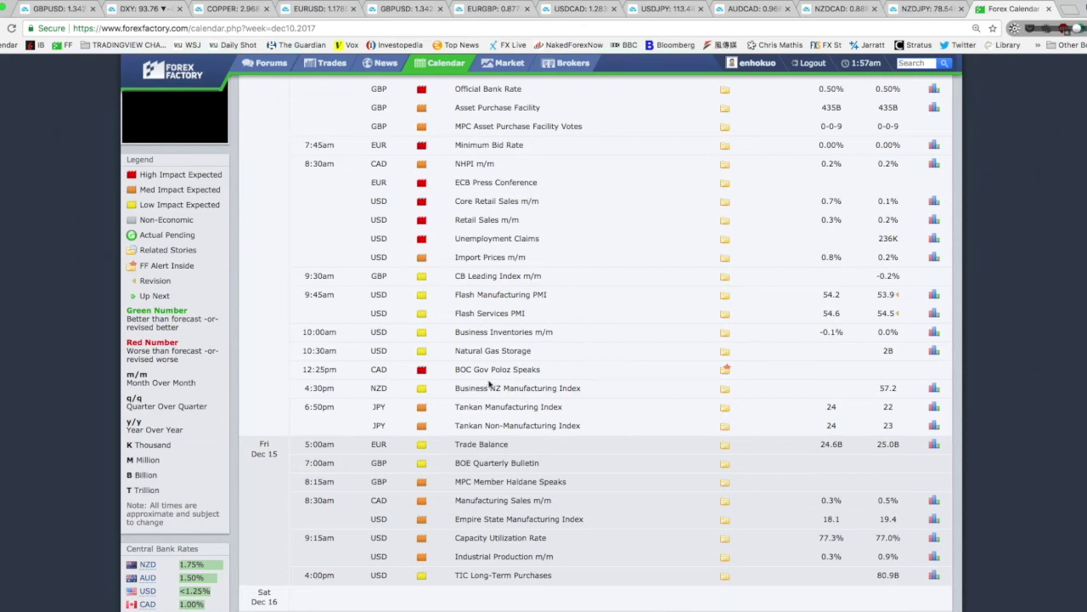
scroll(501, 380, down, 1)
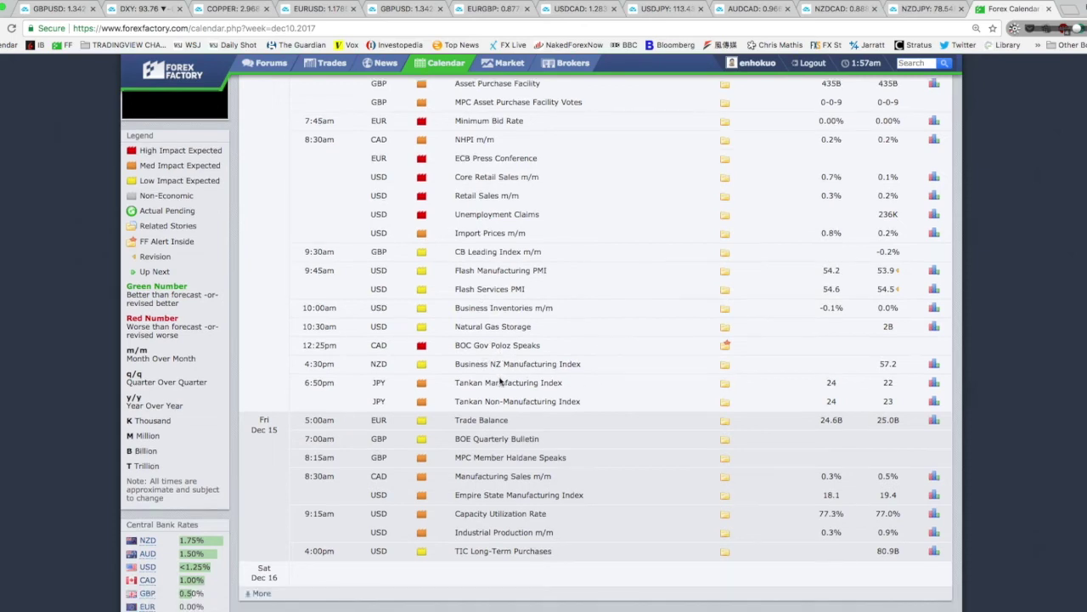
drag(603, 381, 289, 361)
click(476, 377)
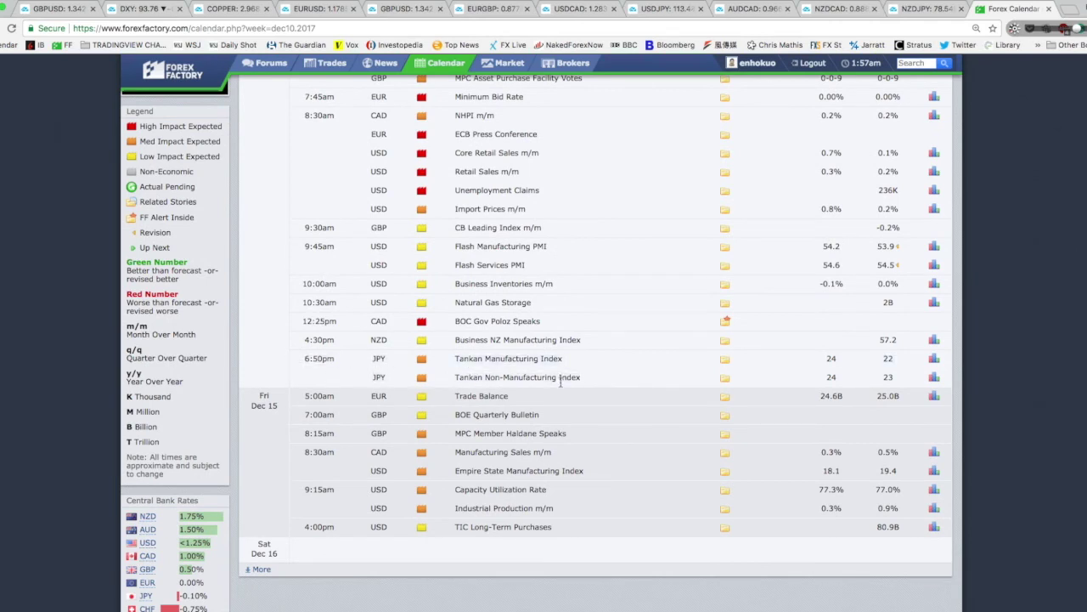
scroll(560, 384, down, 1)
drag(475, 344, 459, 392)
drag(572, 407, 576, 477)
- Go back to Tuesday's 4:30am GBP CPI y/y and highlight it with its time, forecast and previous values
scroll(577, 477, up, 15)
scroll(577, 477, down, 18)
scroll(577, 478, up, 20)
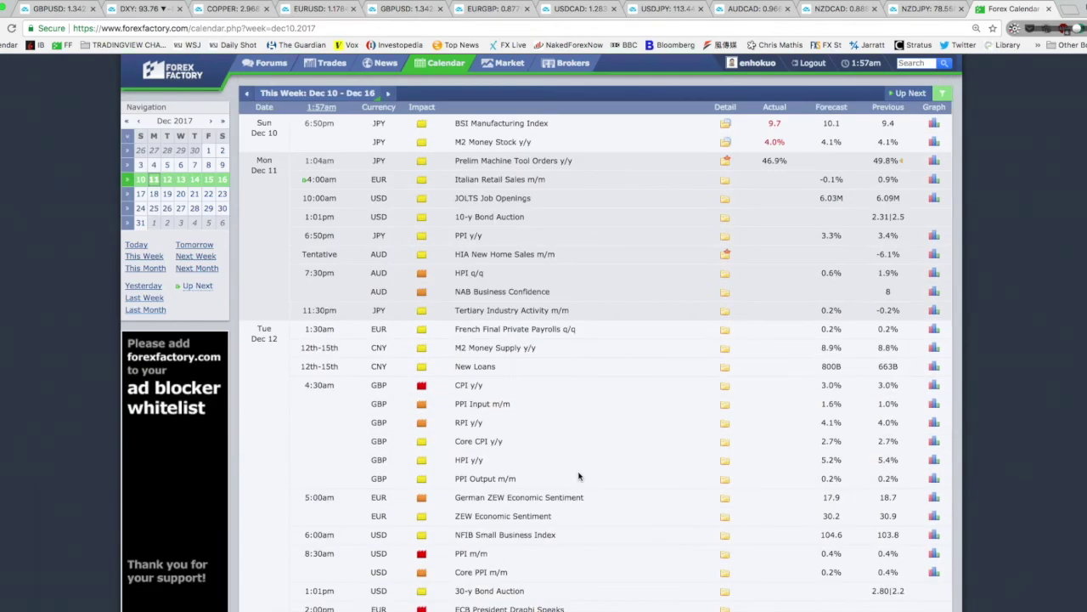
scroll(580, 466, down, 5)
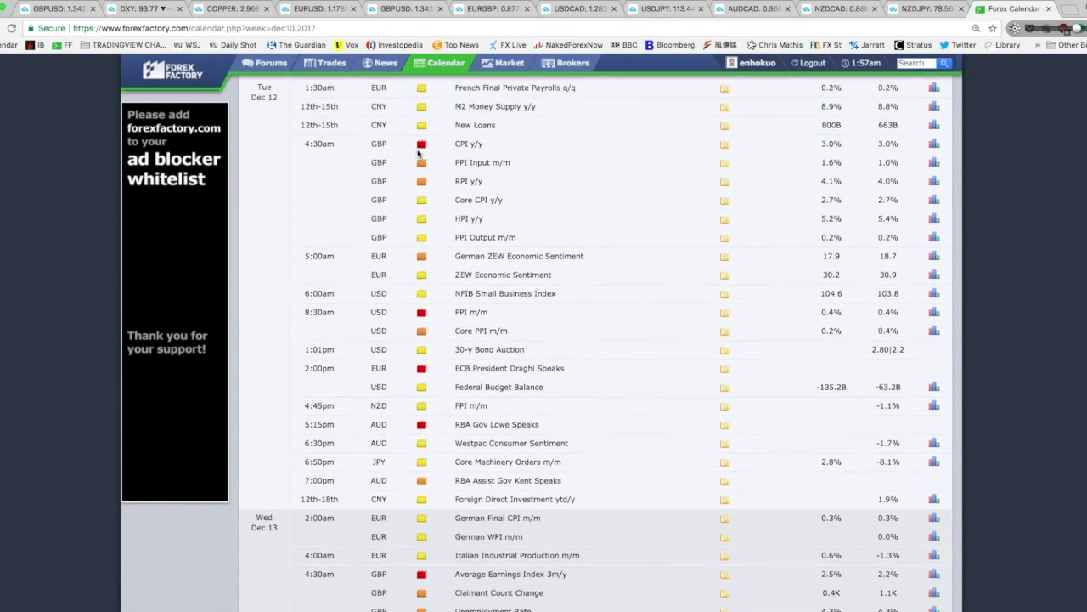
drag(361, 143, 296, 146)
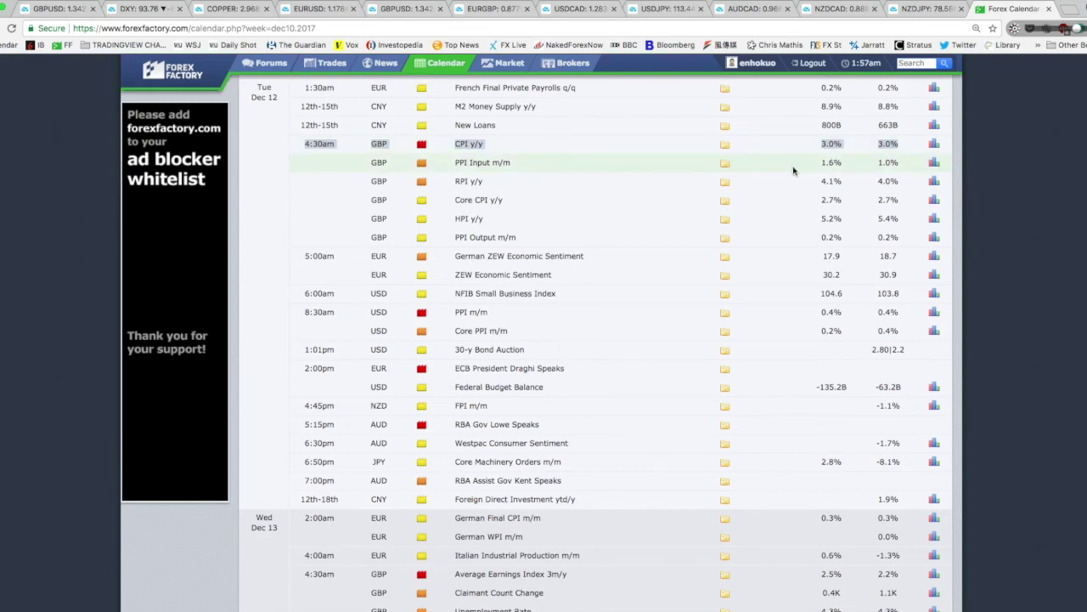
- Look back over the Monday and Tuesday events, then switch to the GBPUSD 4-hour chart in TradingView and examine the recent price action
scroll(794, 258, up, 3)
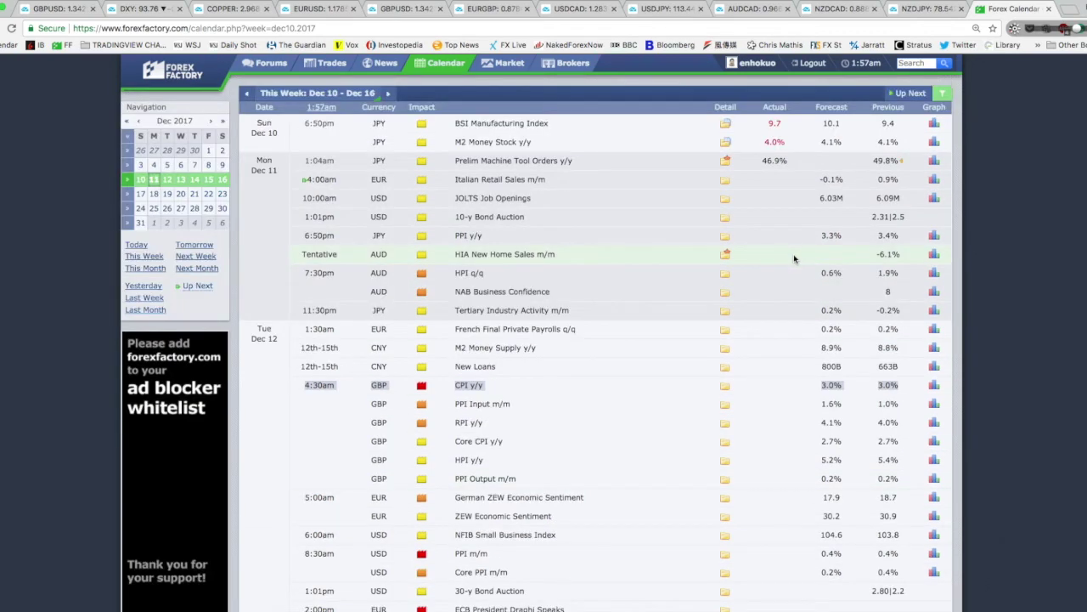
scroll(794, 257, down, 2)
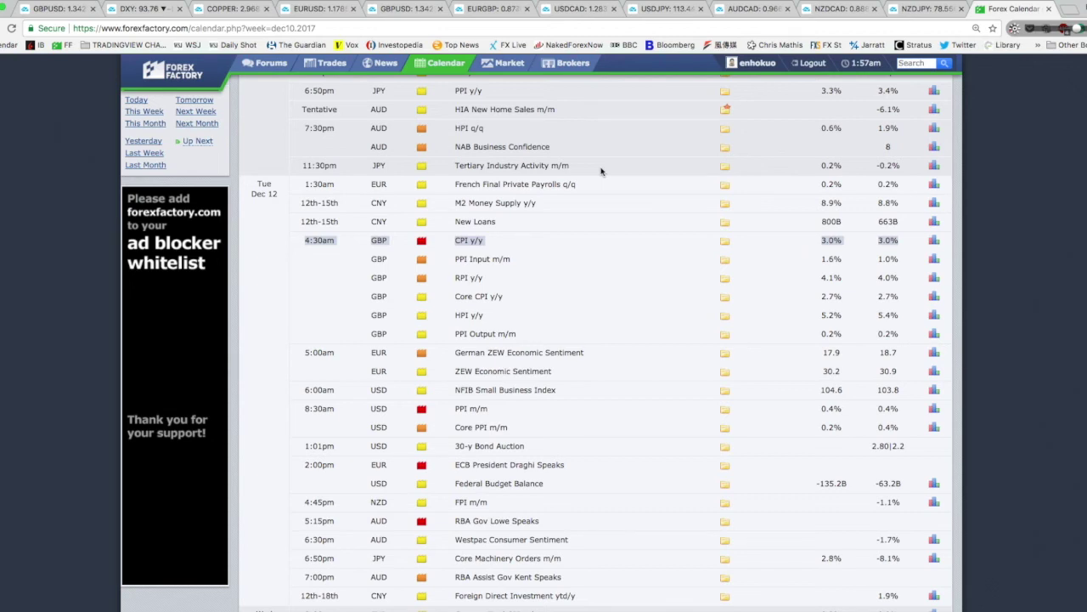
click(415, 10)
click(705, 197)
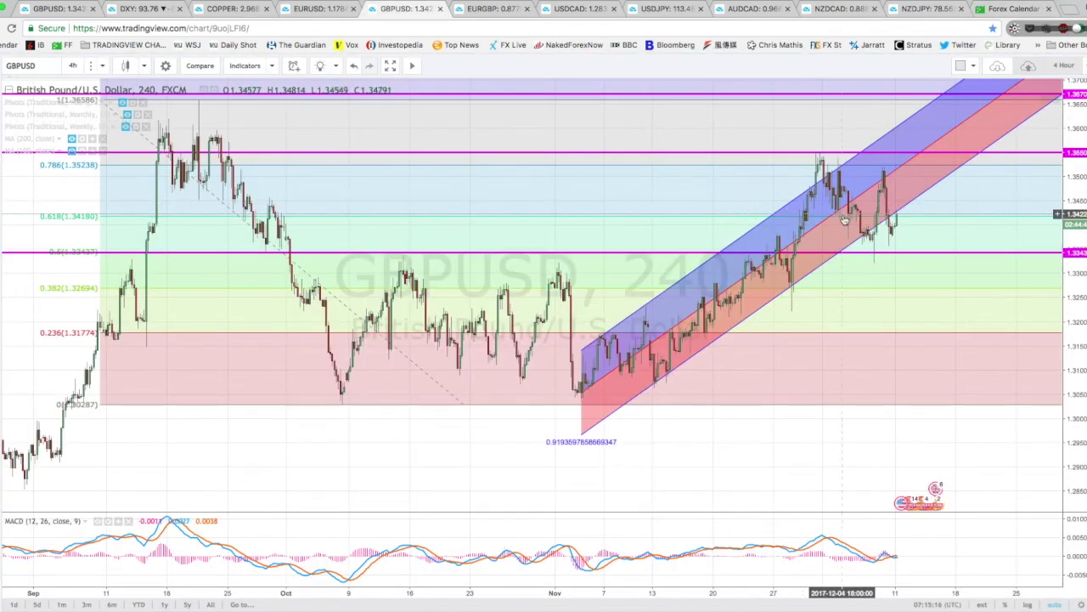
scroll(845, 219, up, 3)
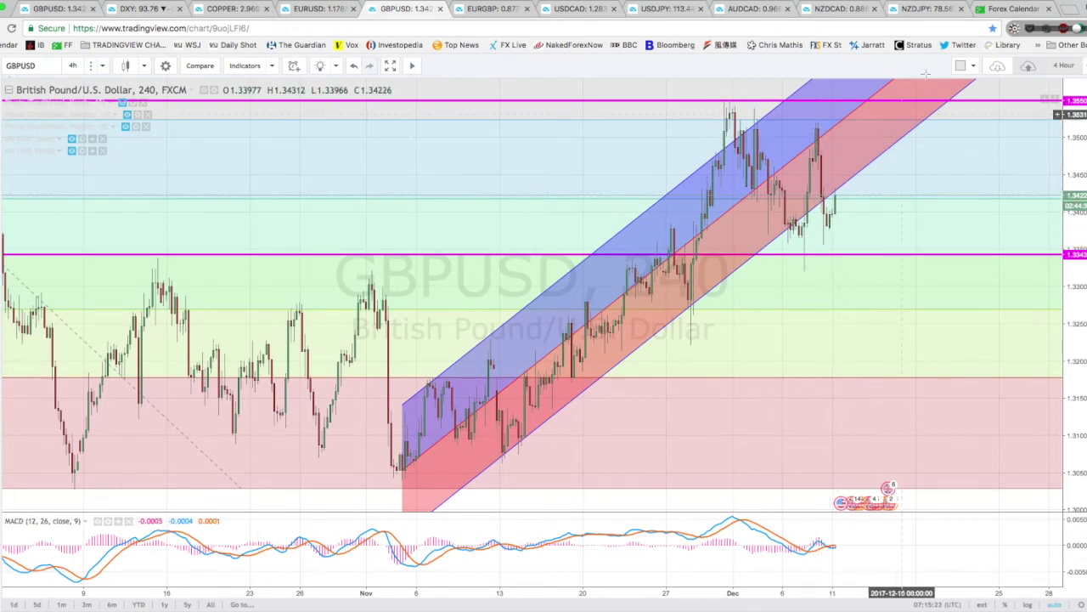
- Return to the Forex Factory calendar and highlight Wednesday's 2:30pm USD FOMC Press Conference
click(1022, 8)
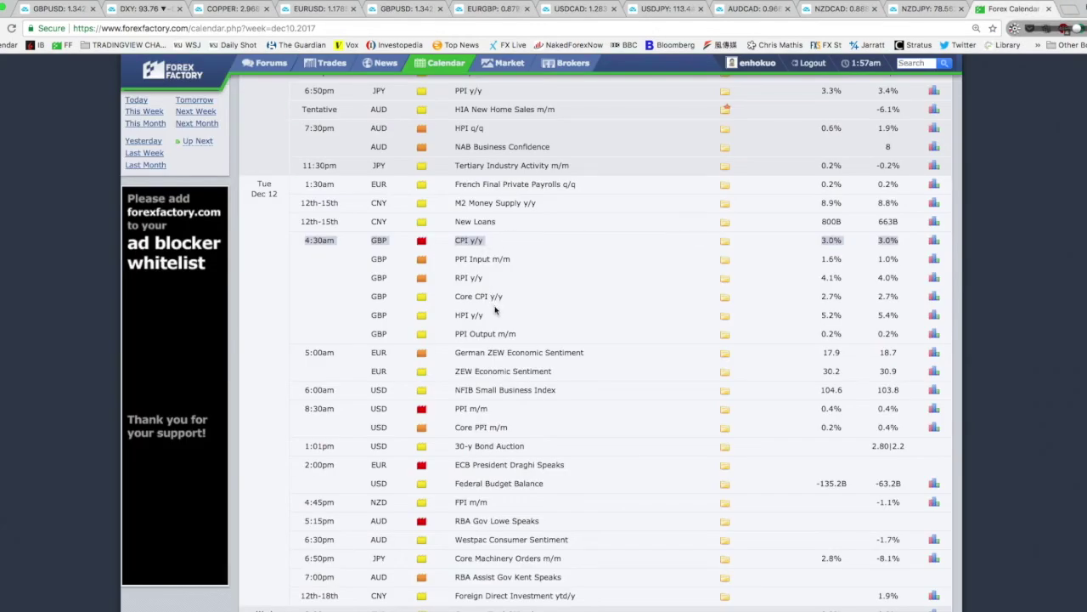
scroll(495, 309, down, 3)
scroll(448, 292, down, 10)
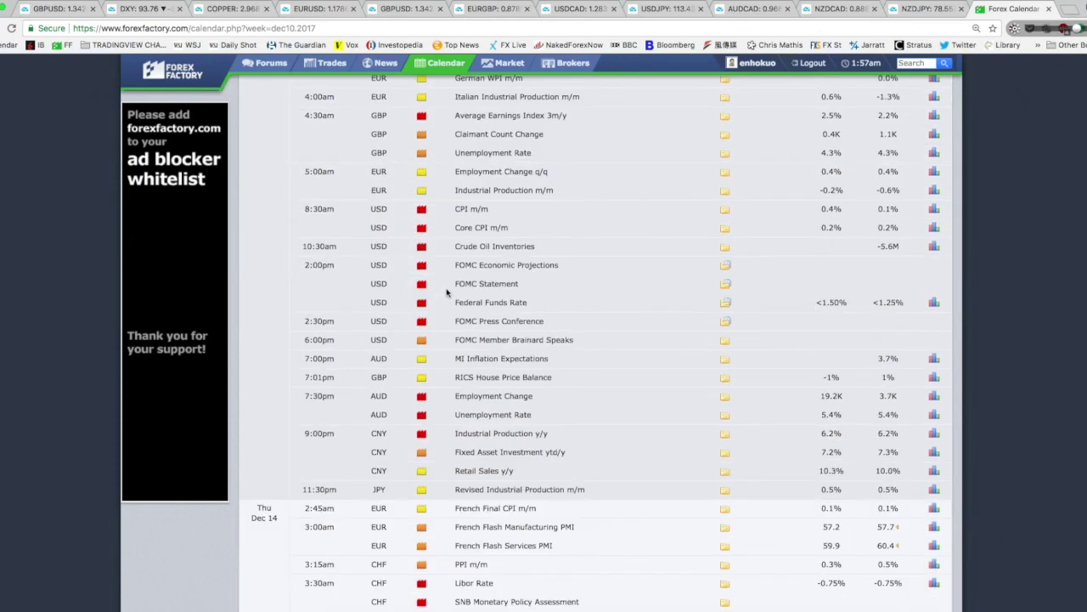
drag(559, 326, 372, 323)
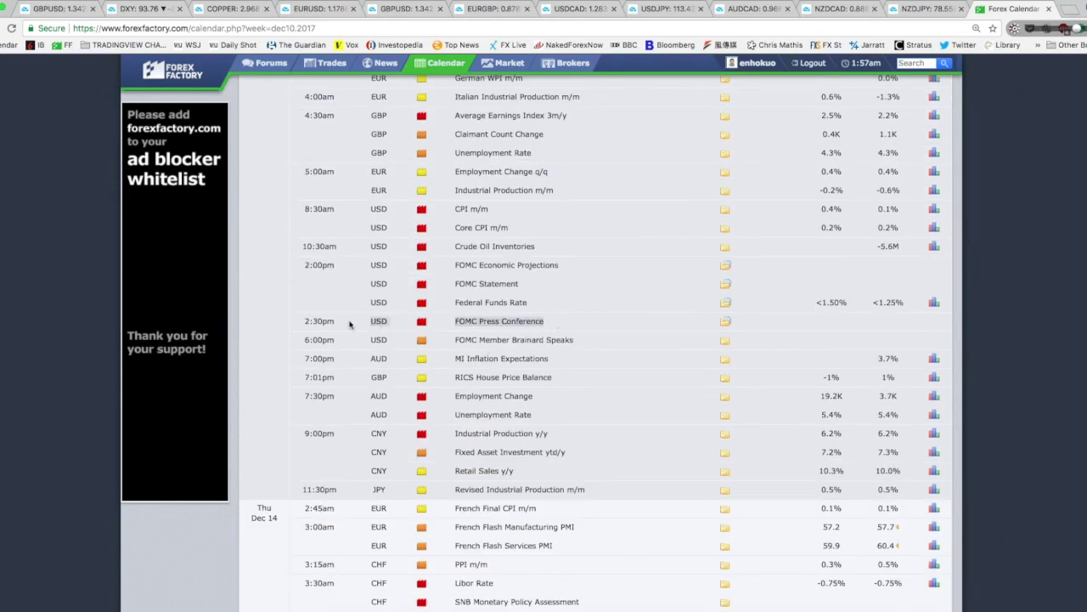
- Look over Thursday's CHF, GBP, EUR and USD events, then return to the start of the week
scroll(411, 327, down, 9)
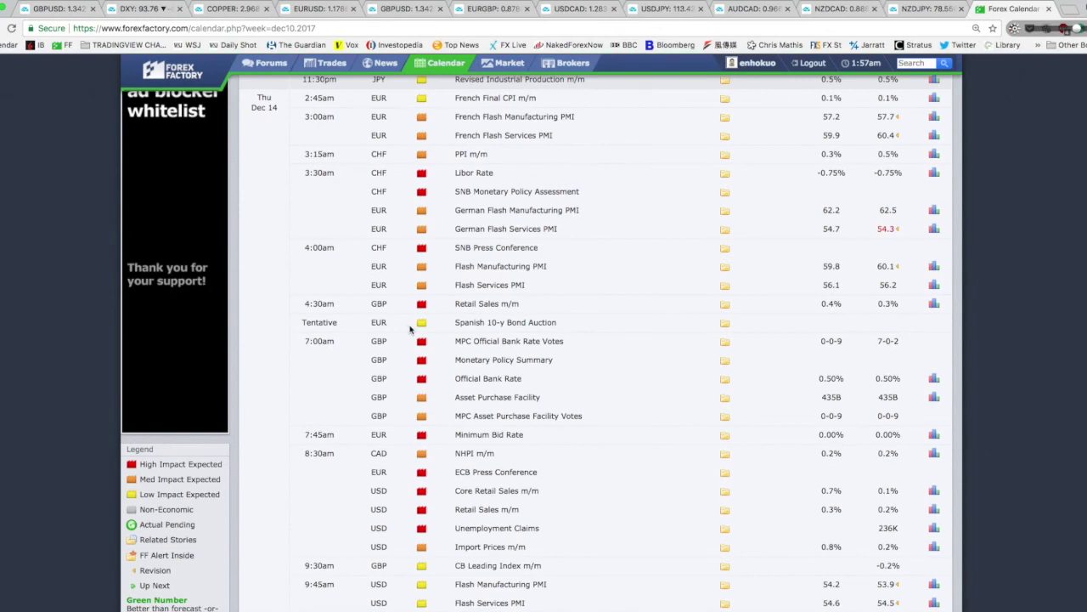
scroll(455, 324, up, 2)
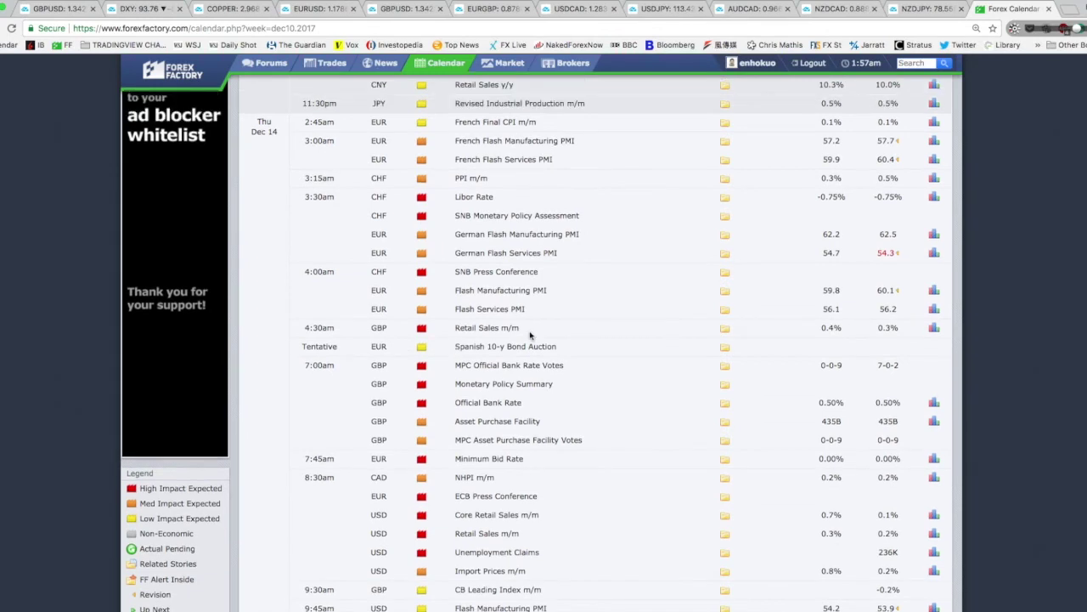
scroll(565, 350, down, 3)
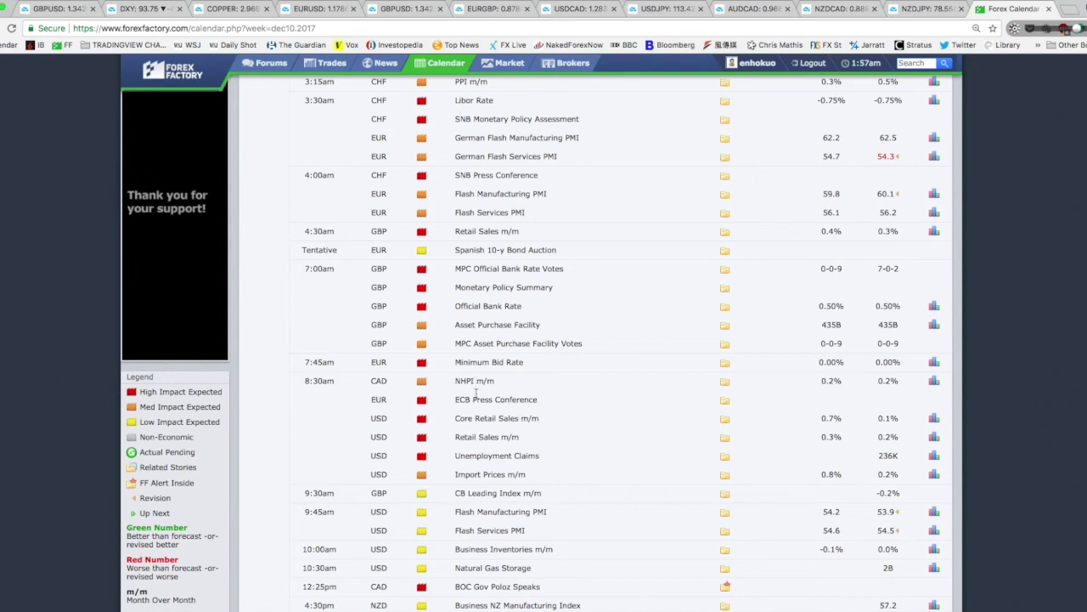
scroll(548, 382, down, 3)
scroll(547, 382, up, 15)
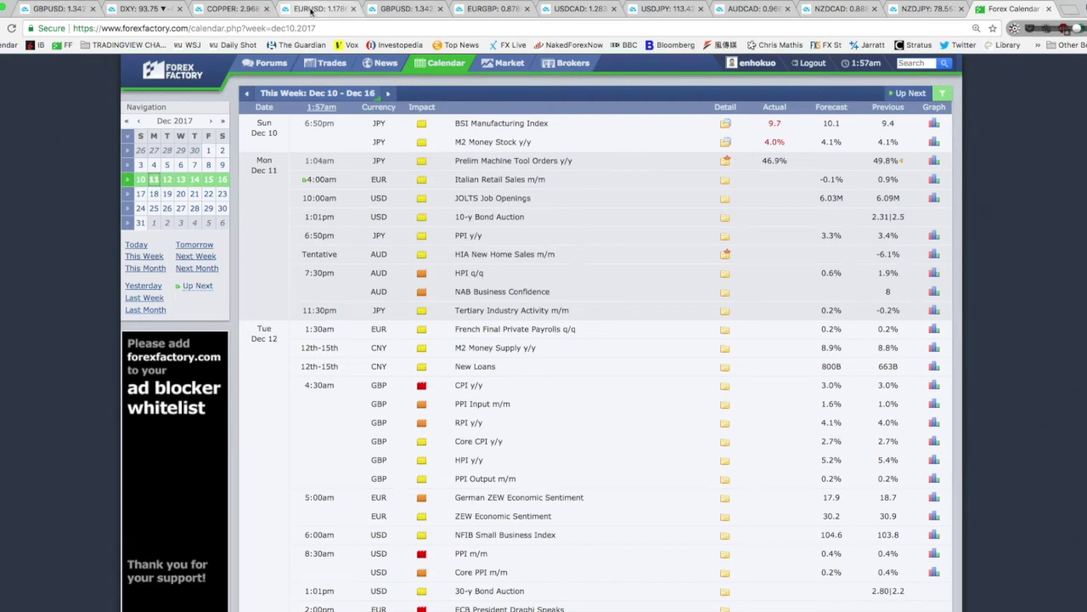
- Check the EURUSD chart in TradingView, then open the GBPUSD 4-hour chart and examine its price history from September to December
click(312, 9)
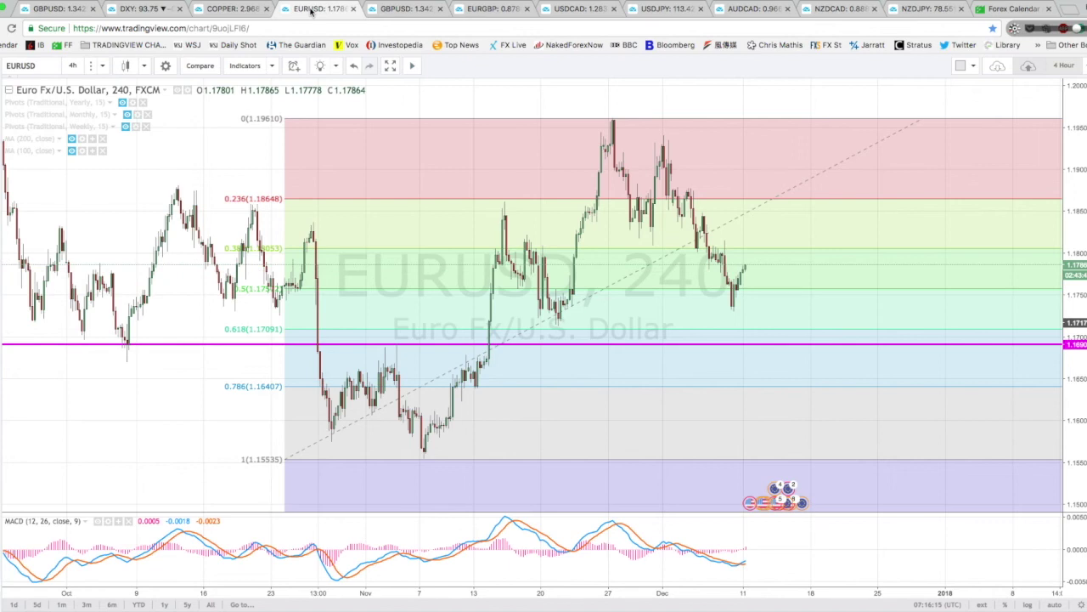
click(391, 10)
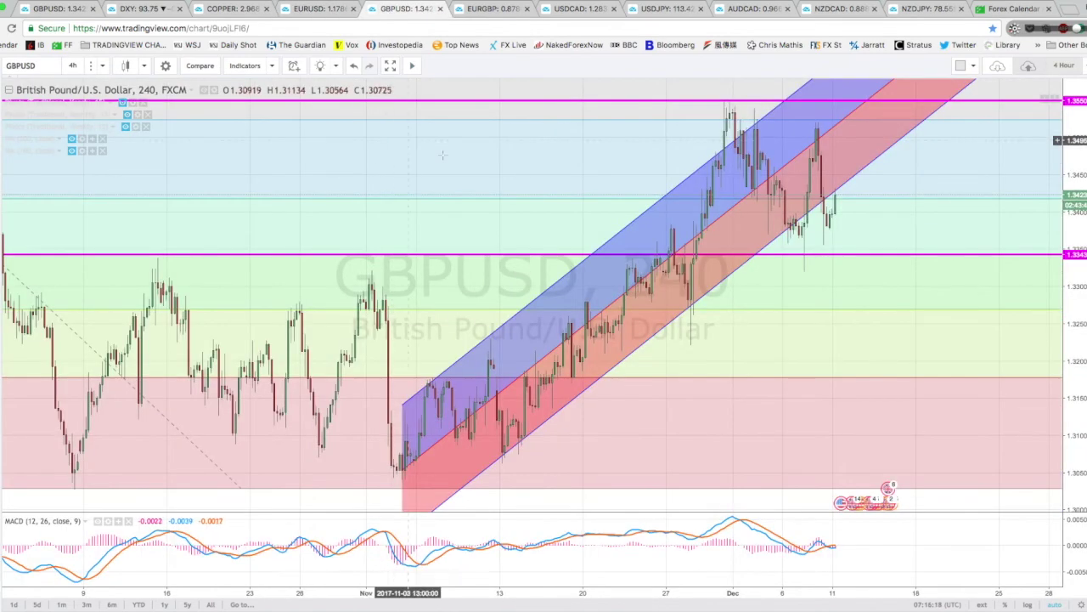
scroll(463, 187, left, 5)
scroll(730, 463, right, 5)
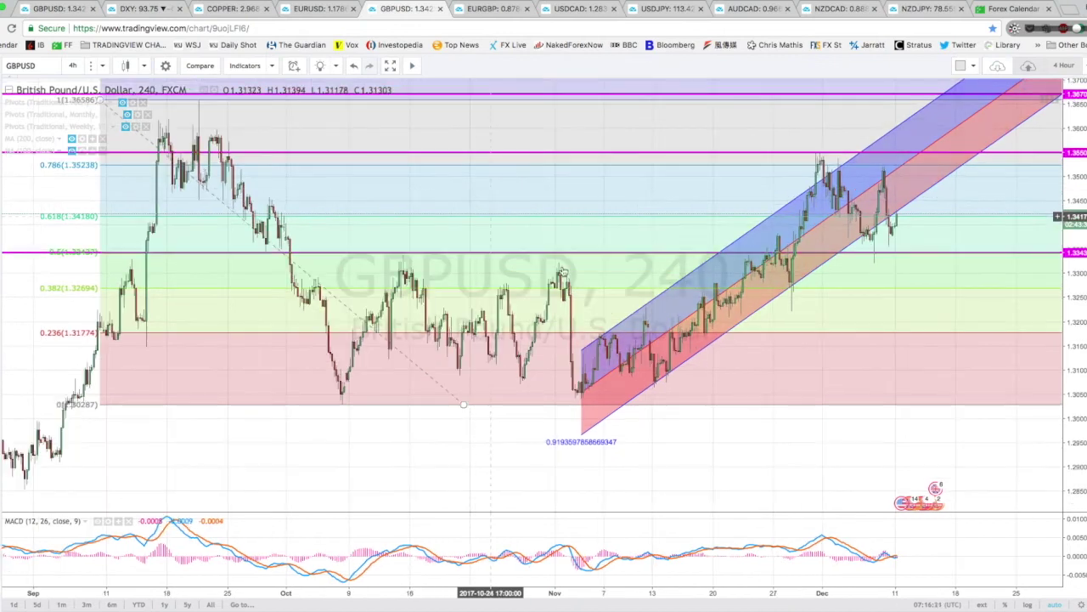
scroll(730, 463, right, 2)
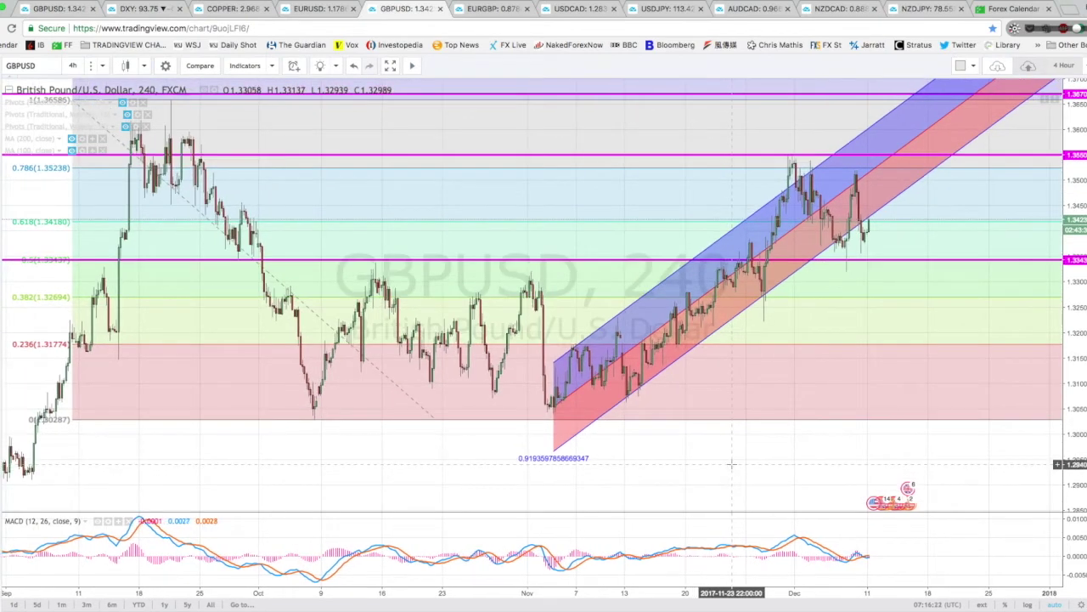
scroll(730, 463, left, 4)
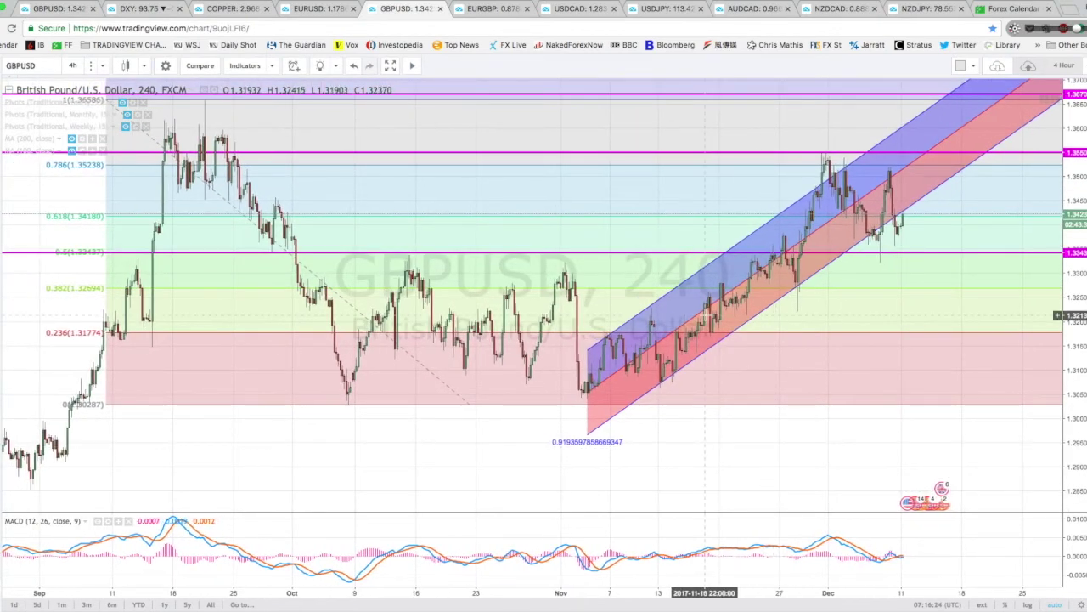
- Examine the GBPUSD lows in early December around the horizontal line at 1.3343
click(874, 254)
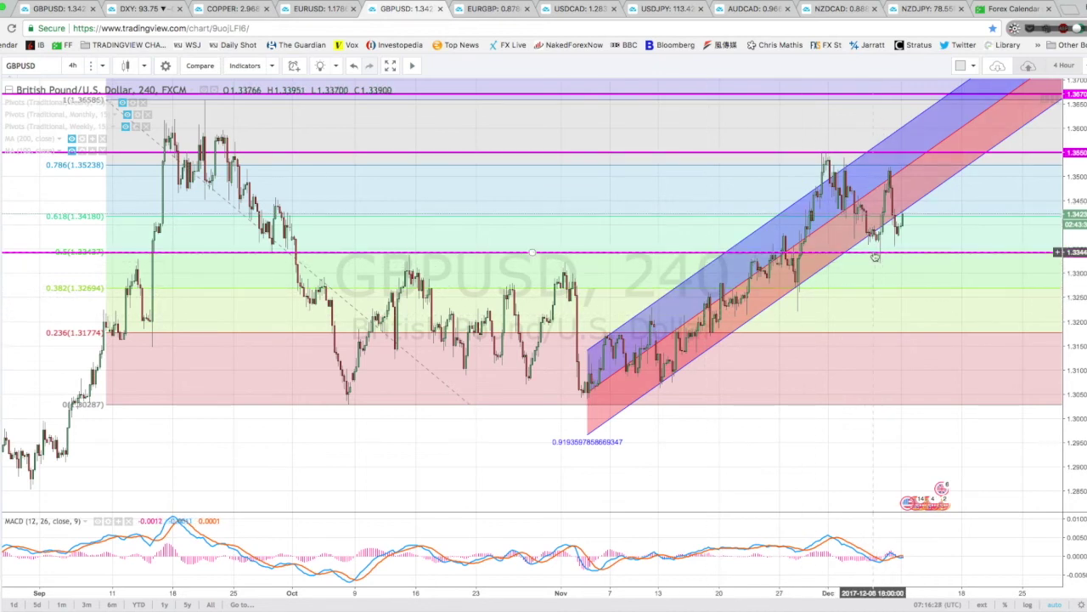
drag(875, 256, 874, 257)
click(876, 263)
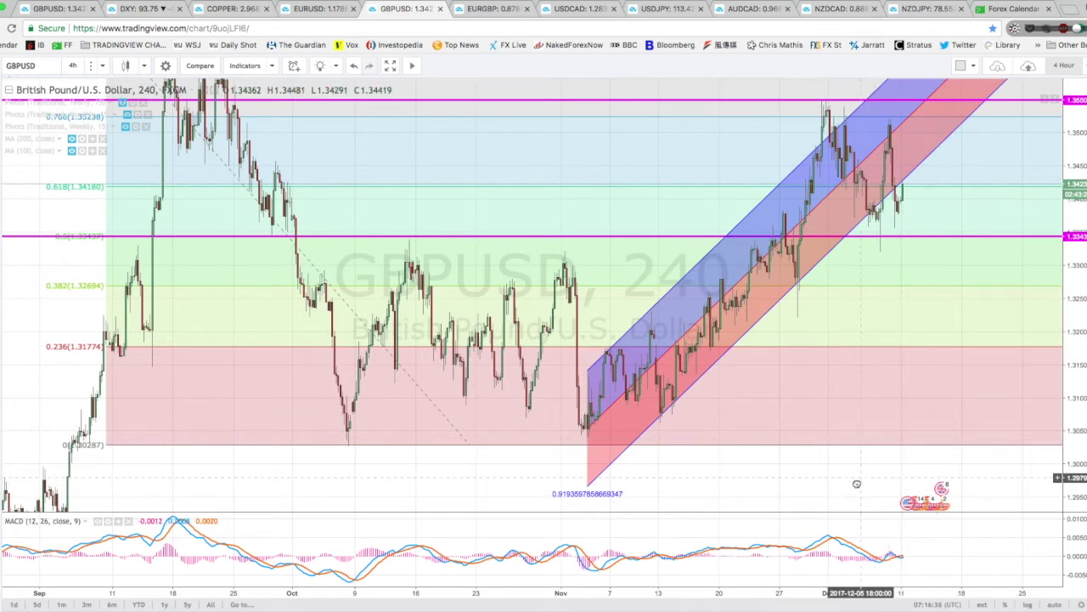
drag(859, 477, 851, 494)
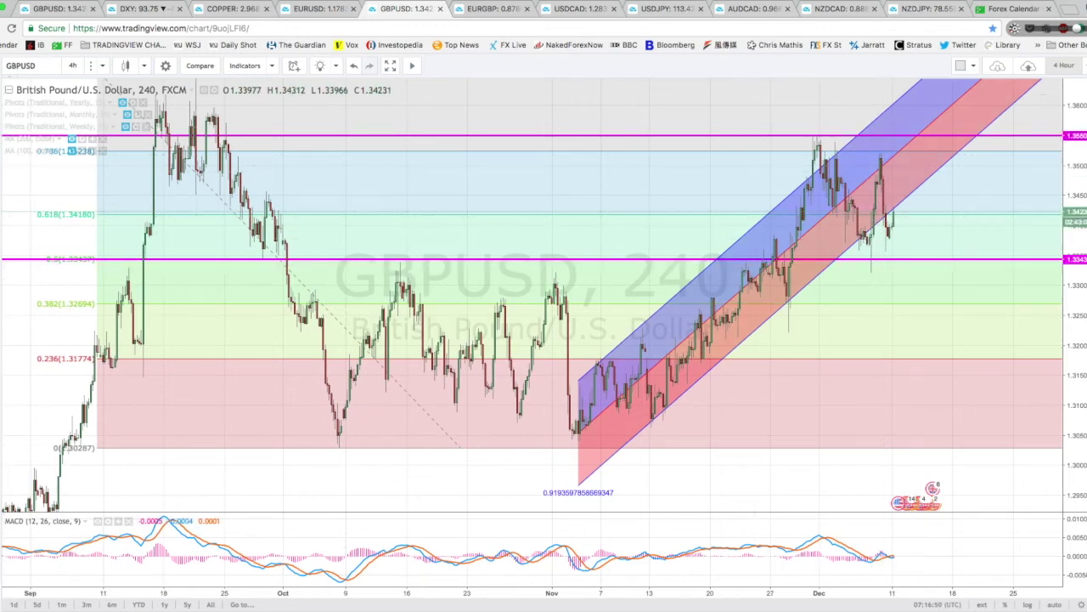
- Draw a descending trend line on GBPUSD from the 30 November high at about 1.3550 to about 1.3483 on 18 December
click(34, 145)
click(816, 134)
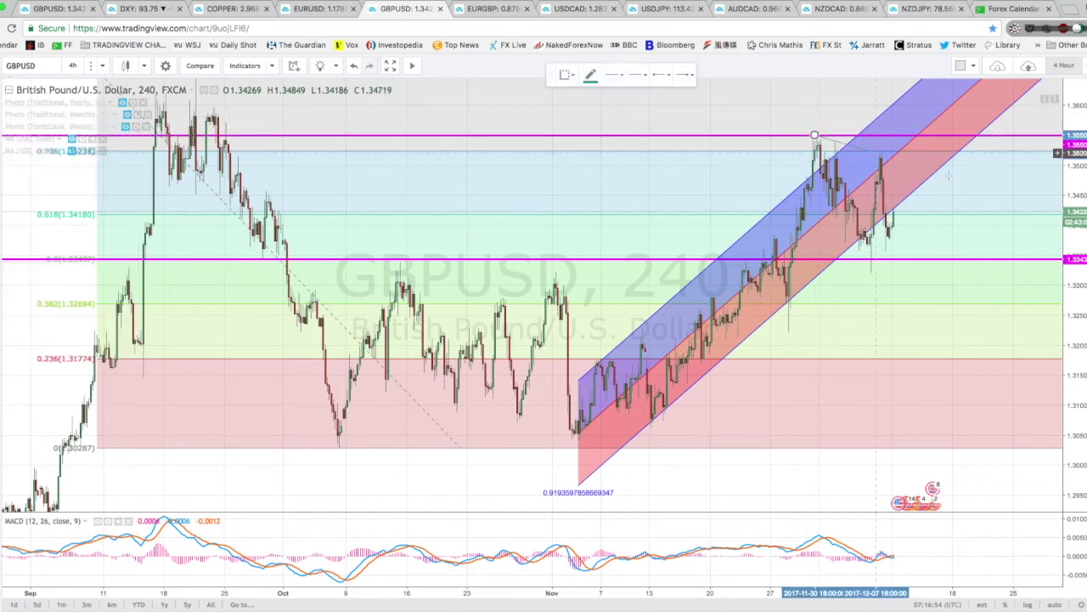
click(962, 175)
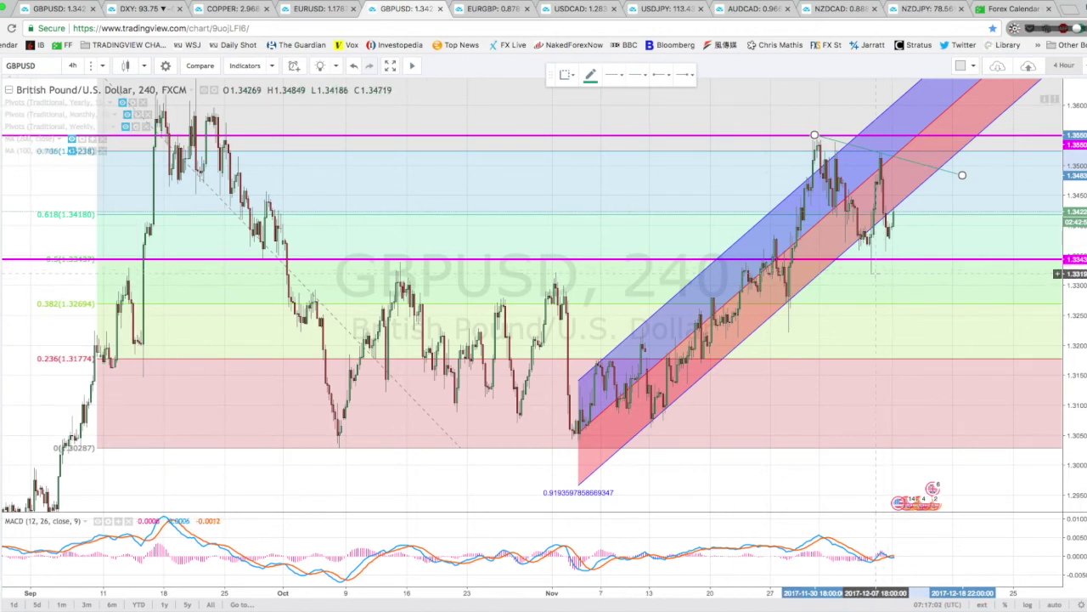
- Draw an ascending trend line from the 28 November low at about 1.3220 to meet the descending line on 18 December, then deselect it
click(792, 332)
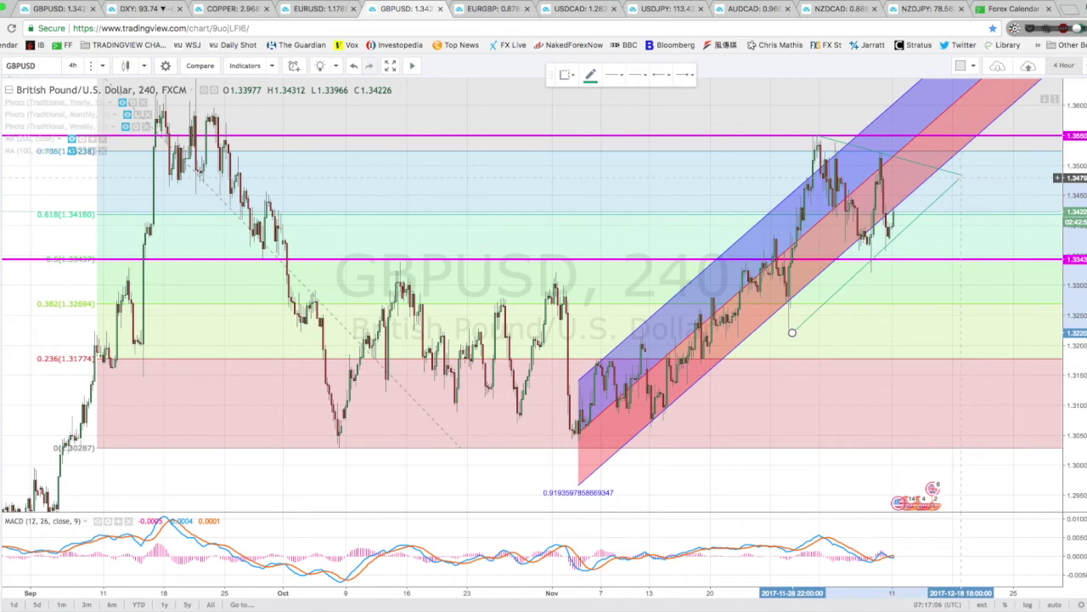
click(960, 177)
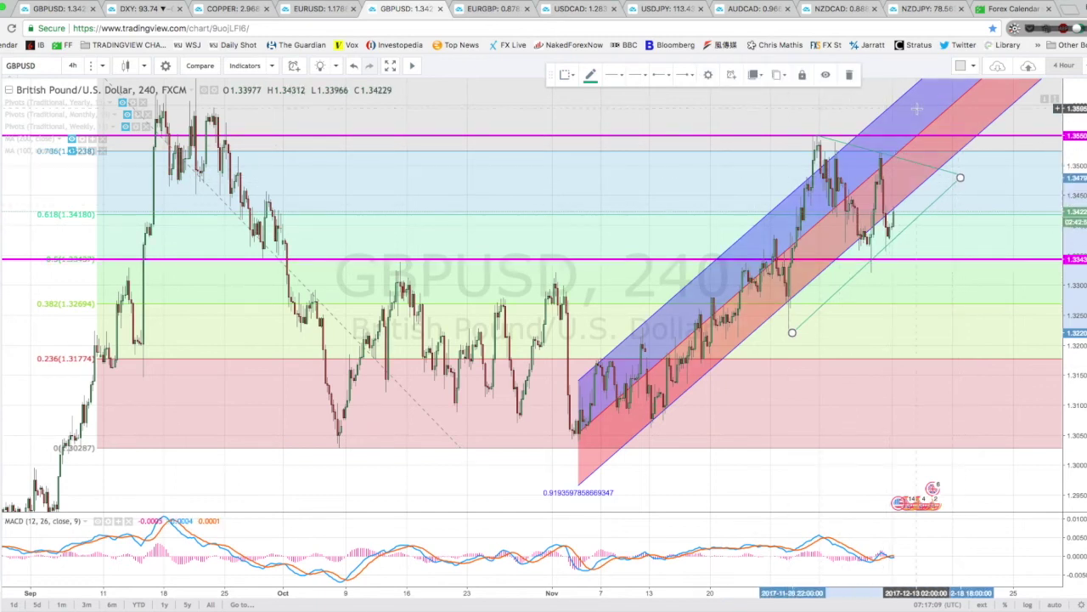
click(688, 172)
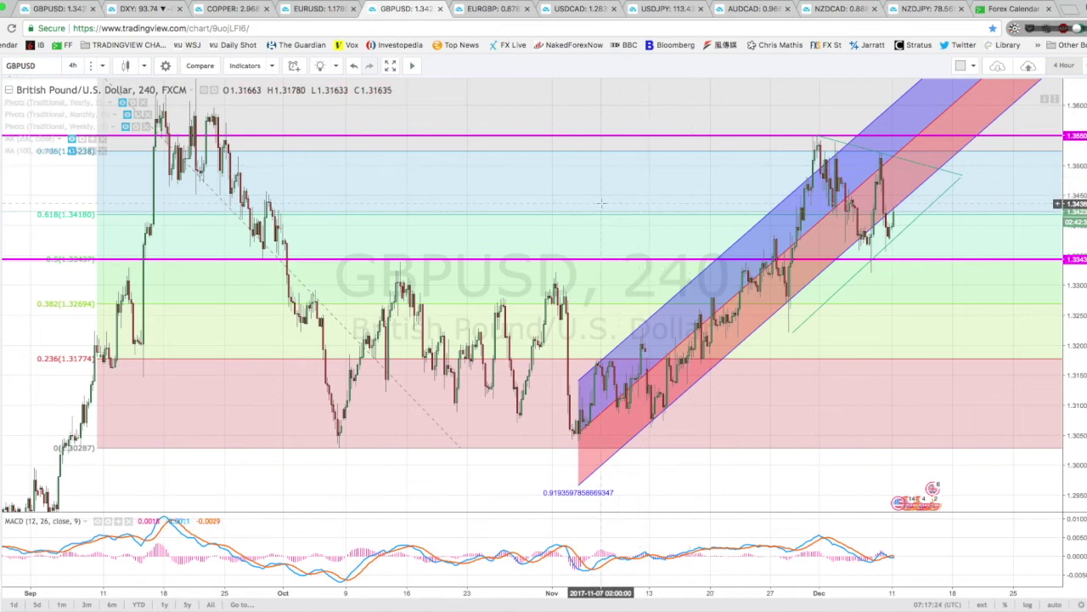
- Open the EURGBP 4-hour chart and examine its price action from late August to December
click(492, 9)
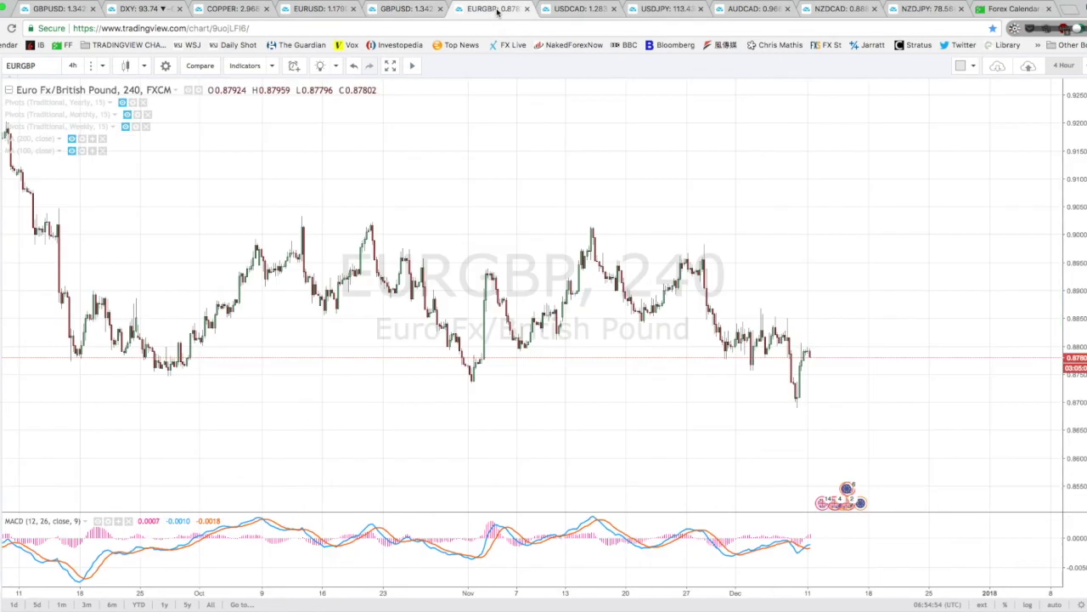
scroll(594, 306, down, 1)
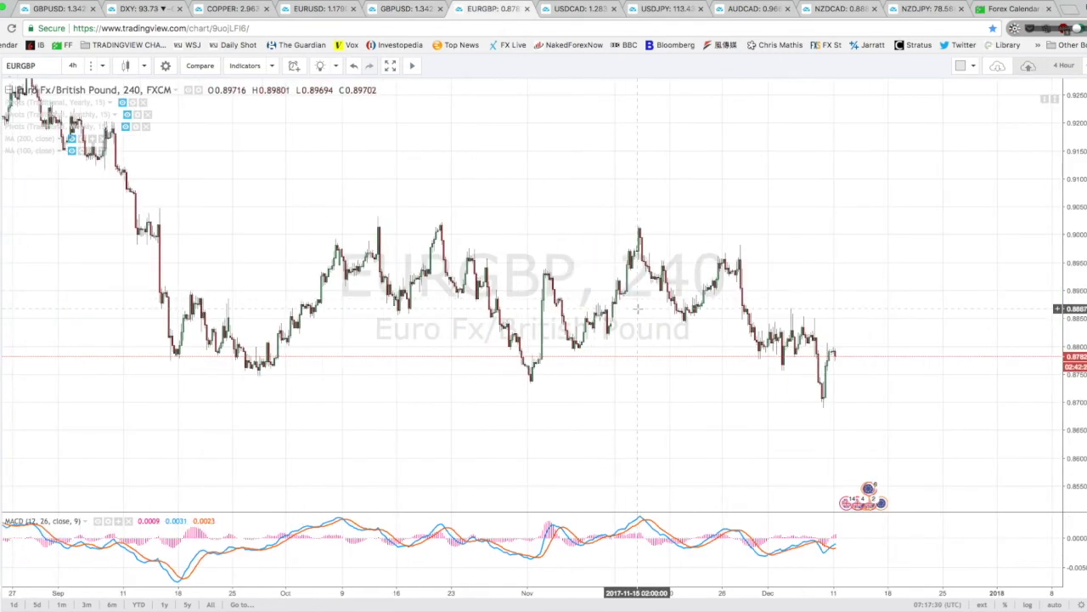